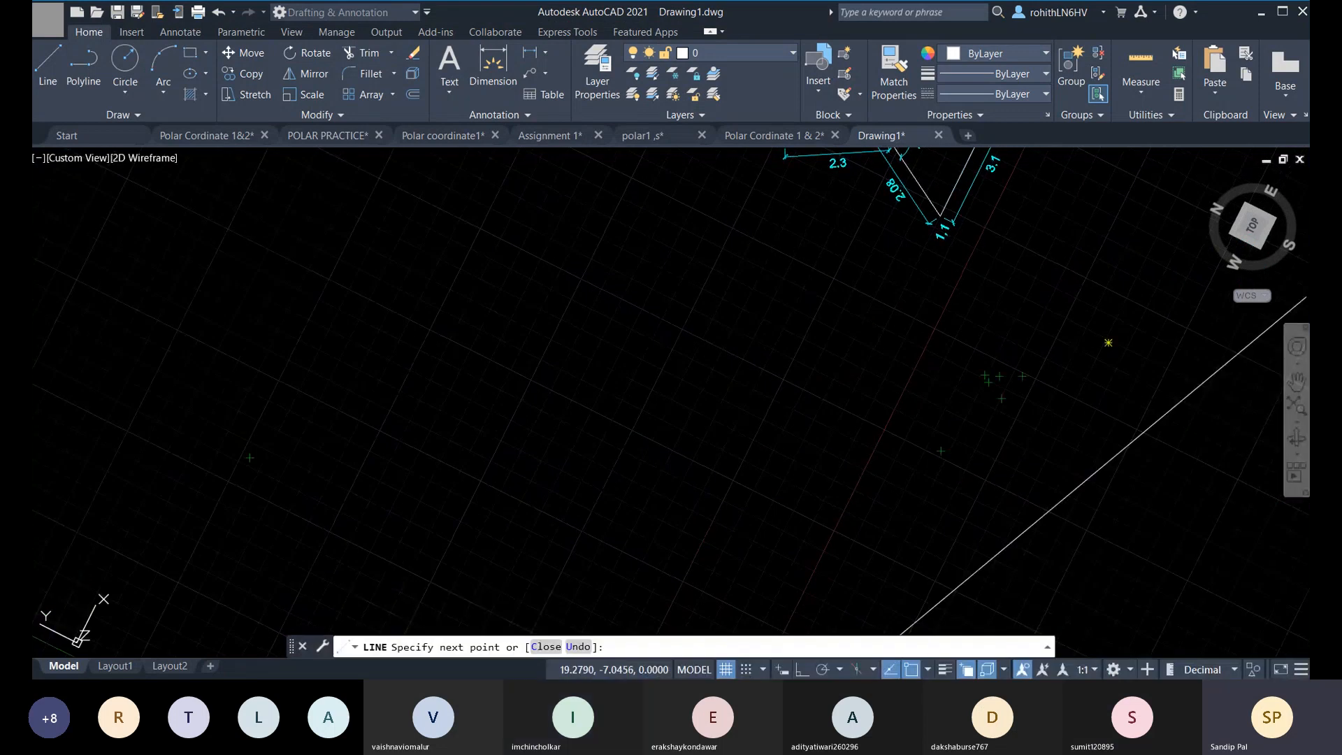
Restore the top view and draw the line's next segment 2.08 units long at 60°, matching the dimensioned reference outline.
{"action": "left_click", "coordinate": [1252, 231]}
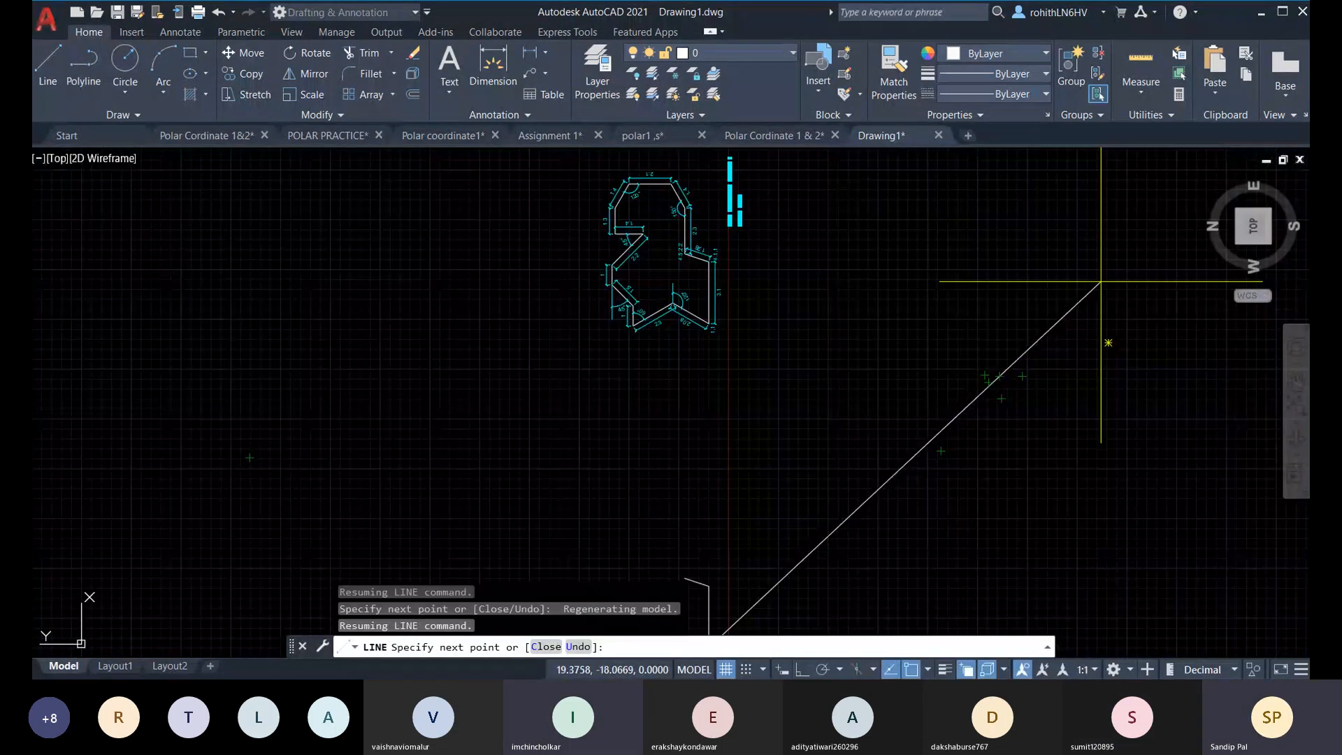
{"action": "scroll", "coordinate": [462, 454], "scroll_direction": "up", "scroll_amount": 8}
{"action": "scroll", "coordinate": [475, 455], "scroll_direction": "down", "scroll_amount": 6}
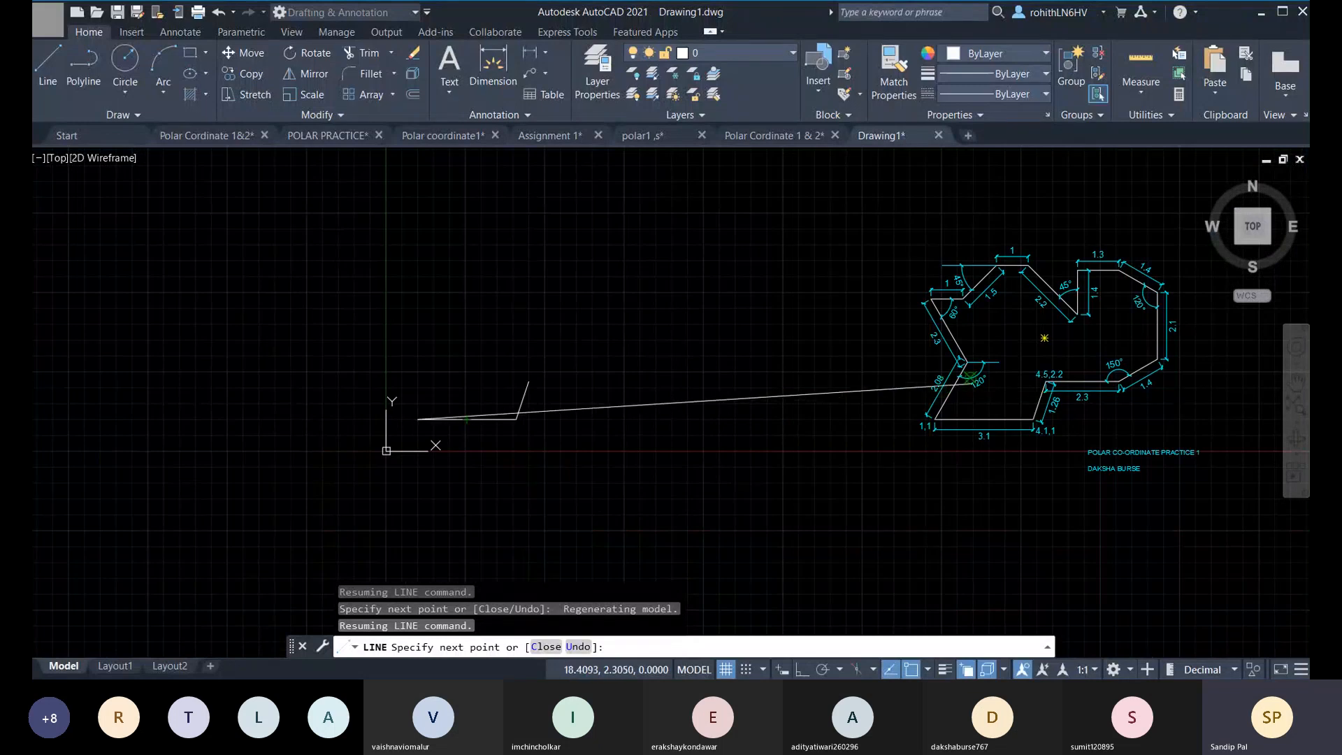
{"action": "scroll", "coordinate": [974, 365], "scroll_direction": "up", "scroll_amount": 5}
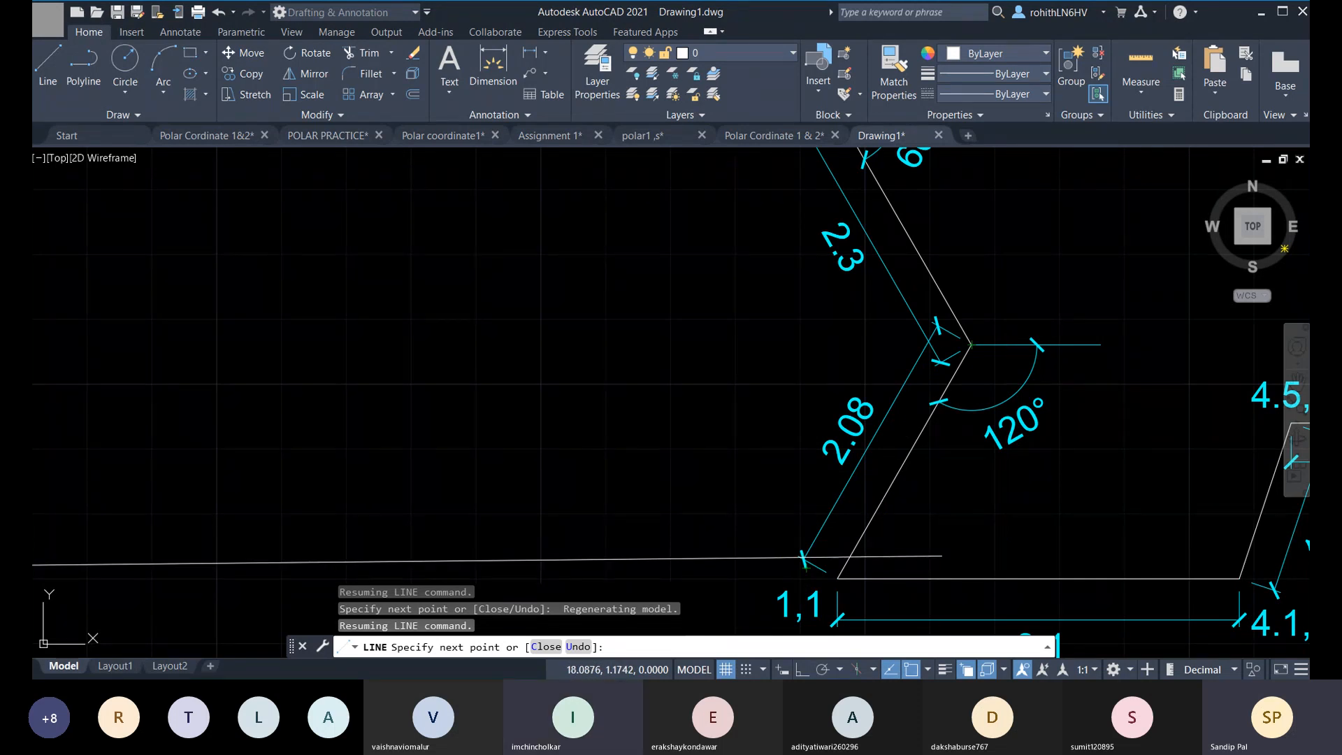
{"action": "scroll", "coordinate": [727, 537], "scroll_direction": "down", "scroll_amount": 6}
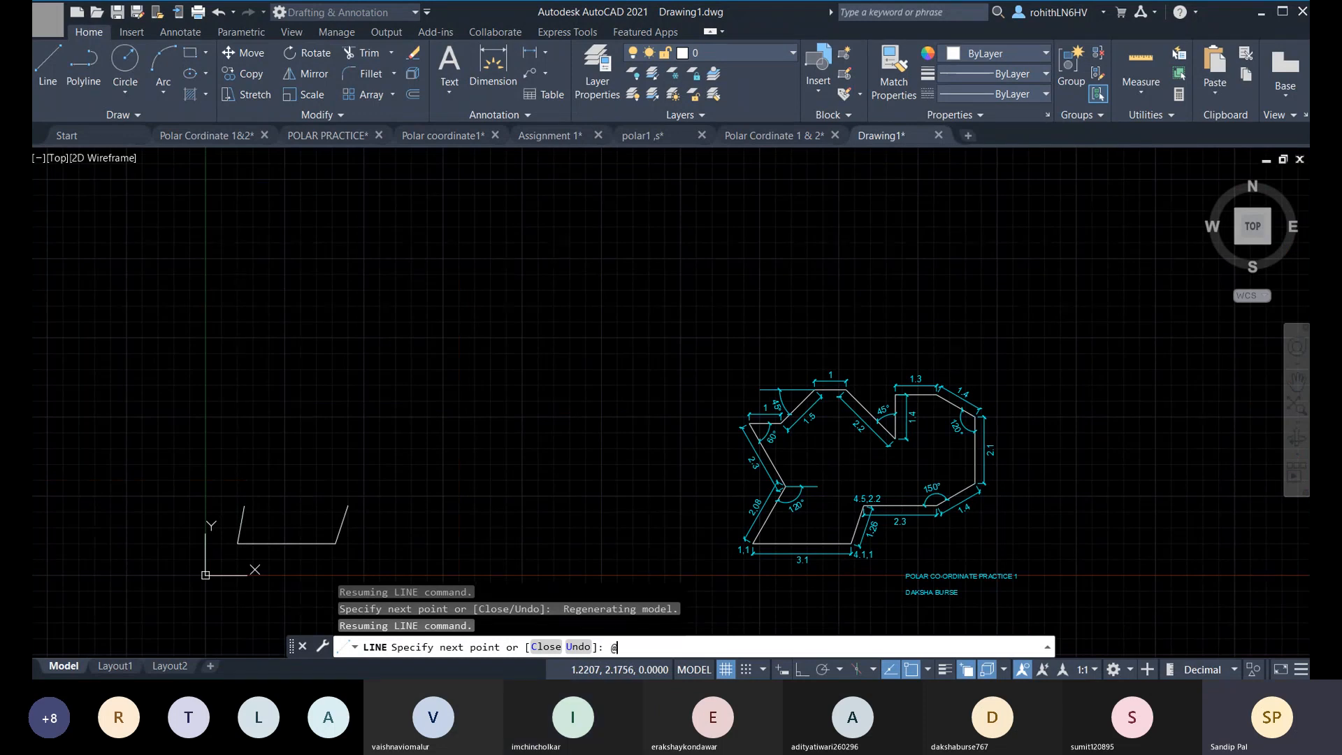
{"action": "type", "text": "2.0"}
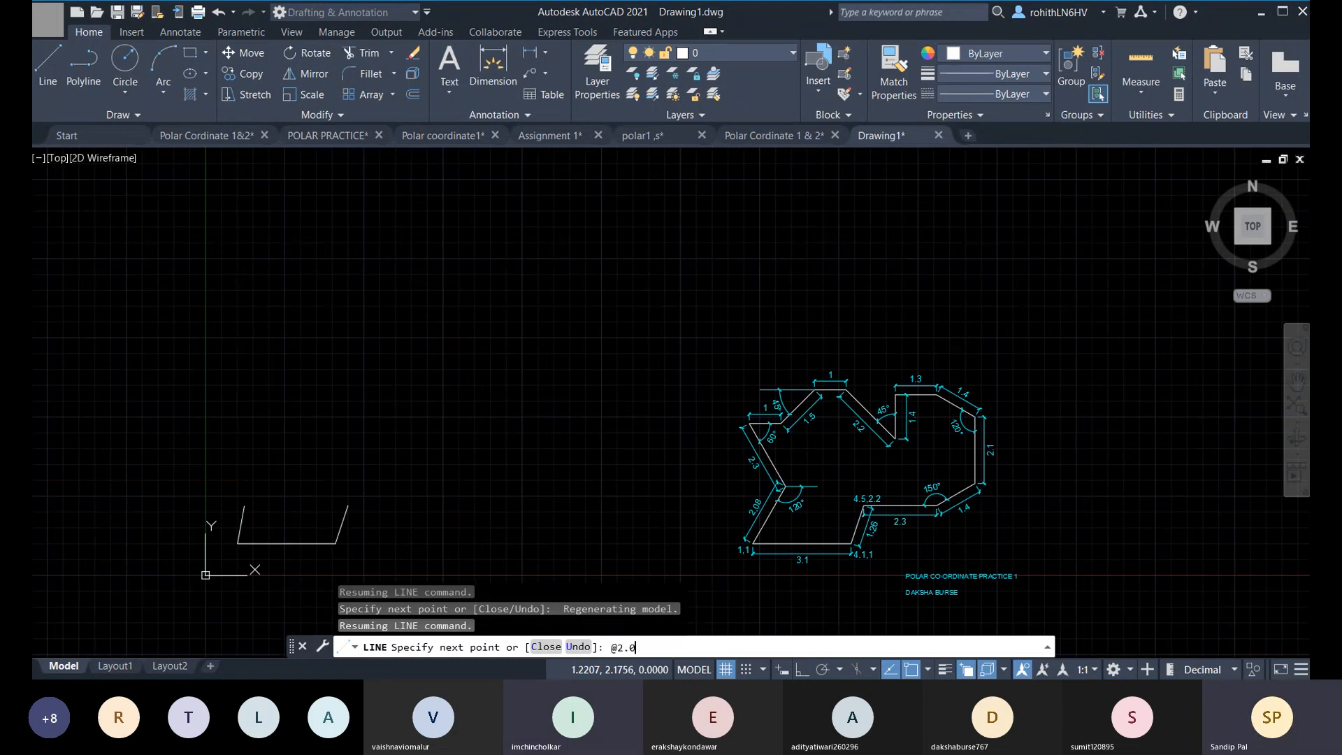
{"action": "type", "text": "8<60"}
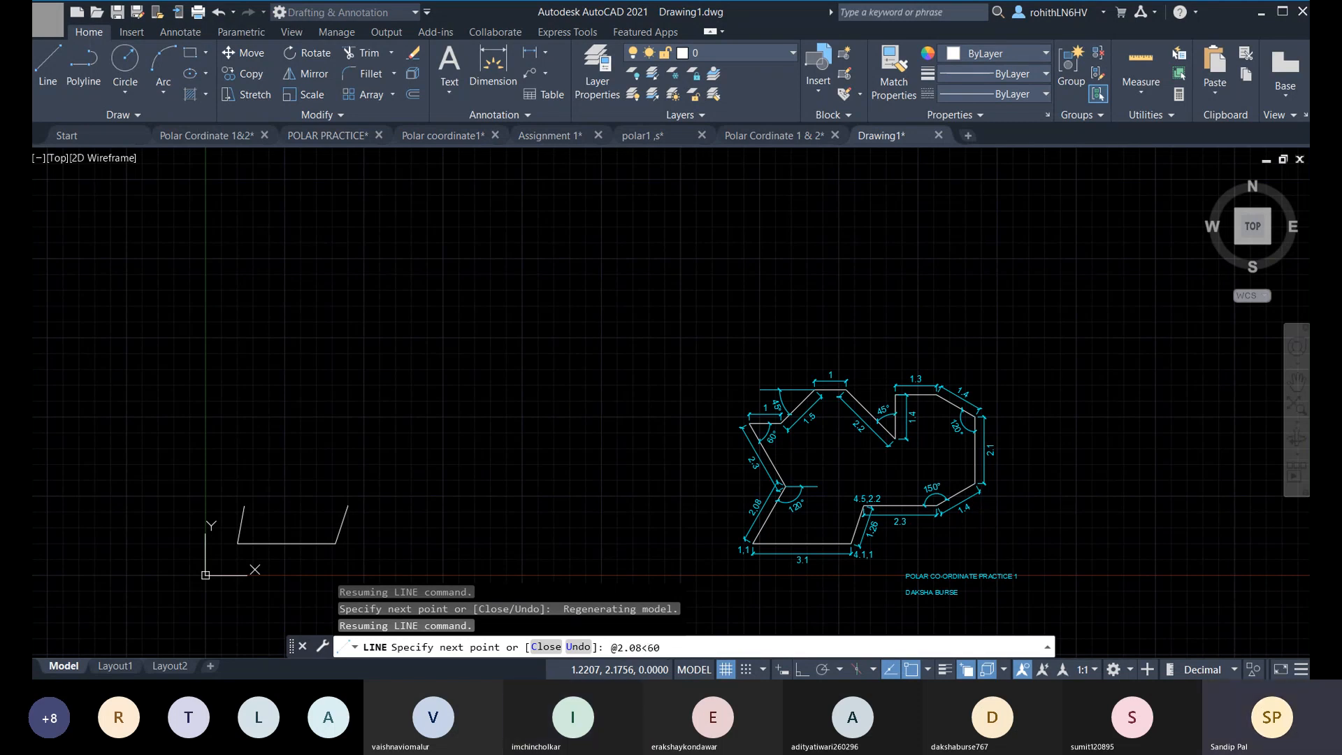
{"action": "key", "text": "Return"}
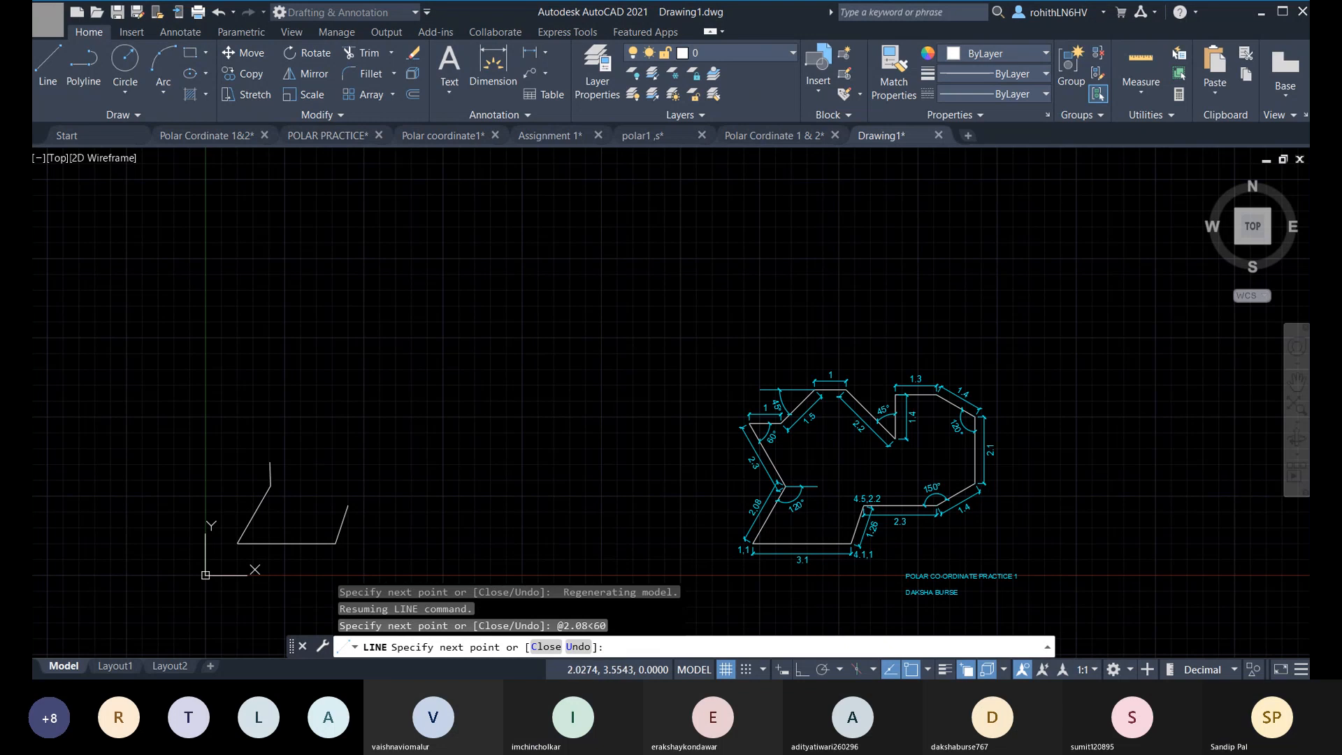
Try continuing the line with a 2.3-unit segment at 60° from the 2.08-unit segment's end, and undo it.
{"action": "middle_click_drag", "start_coordinate": [270, 462], "coordinate": [392, 392]}
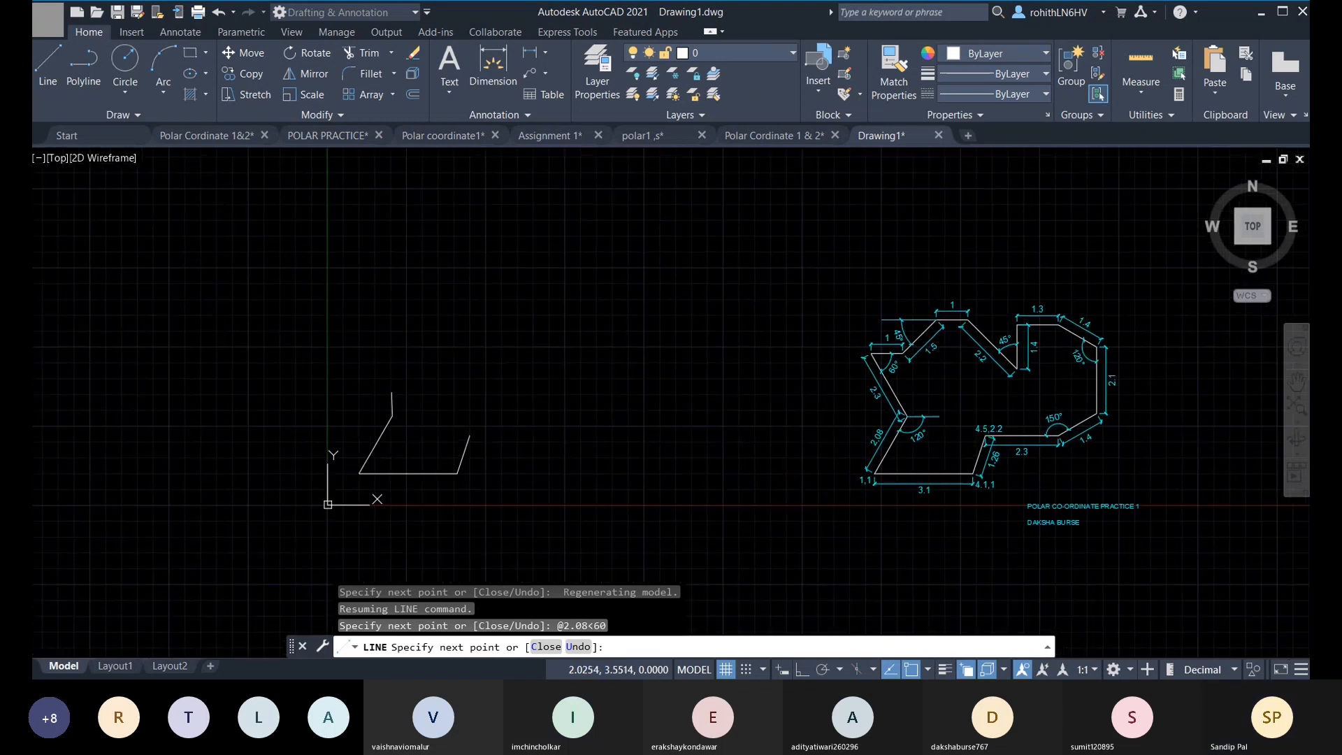
{"action": "scroll", "coordinate": [391, 394], "scroll_direction": "up", "scroll_amount": 2}
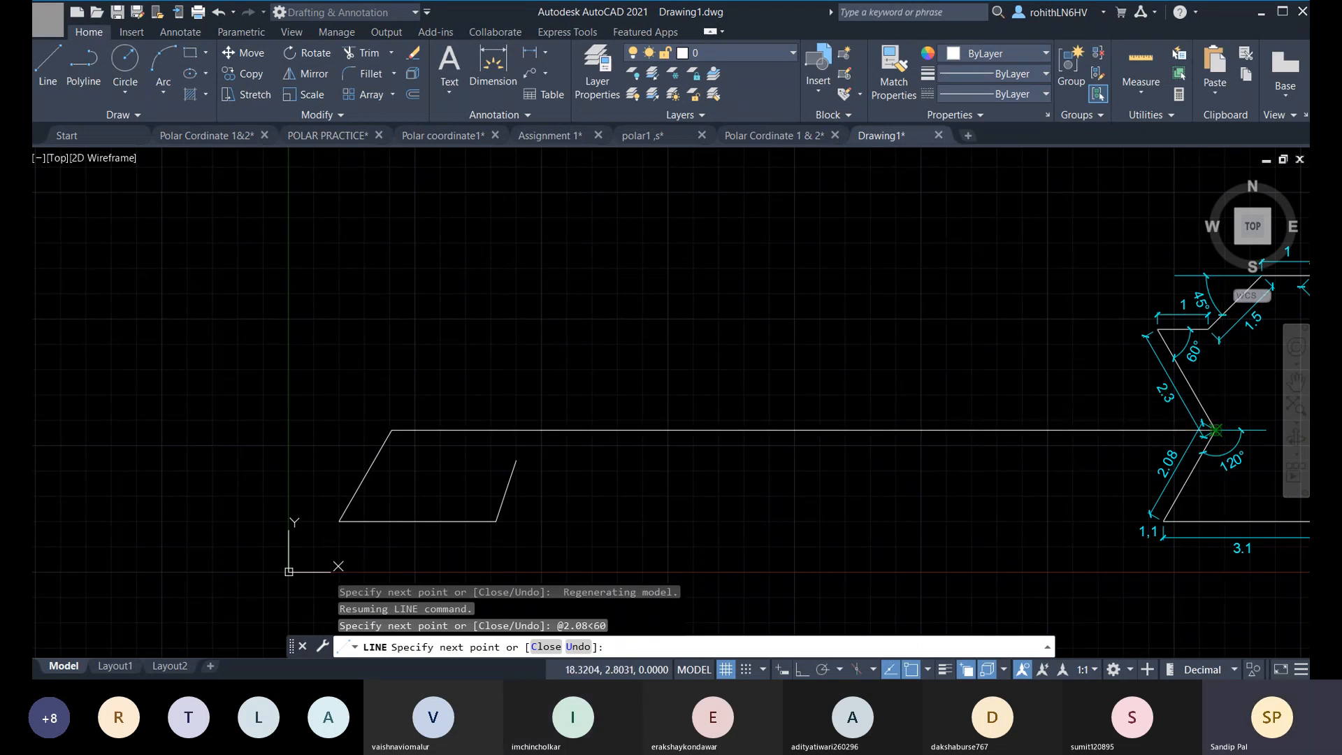
{"action": "scroll", "coordinate": [1125, 430], "scroll_direction": "up", "scroll_amount": 4}
{"action": "scroll", "coordinate": [1127, 428], "scroll_direction": "down", "scroll_amount": 4}
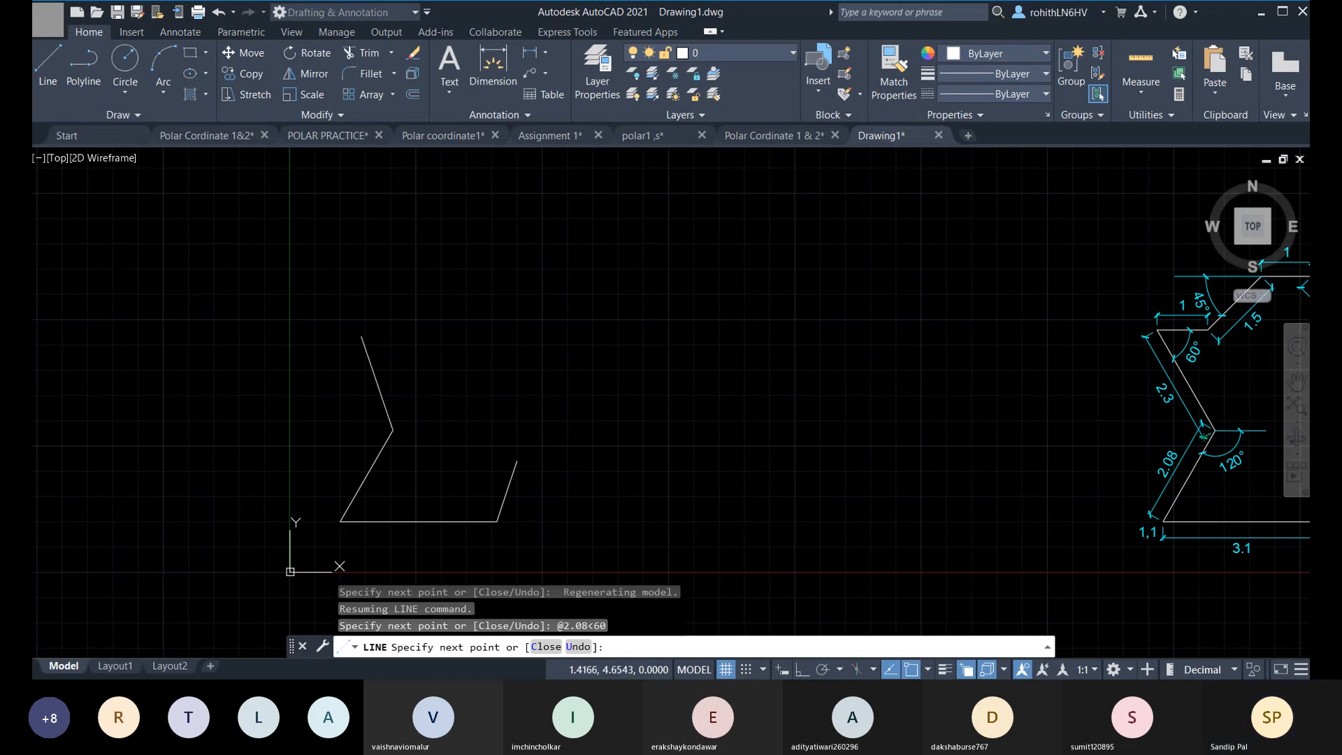
{"action": "type", "text": "@2.3"}
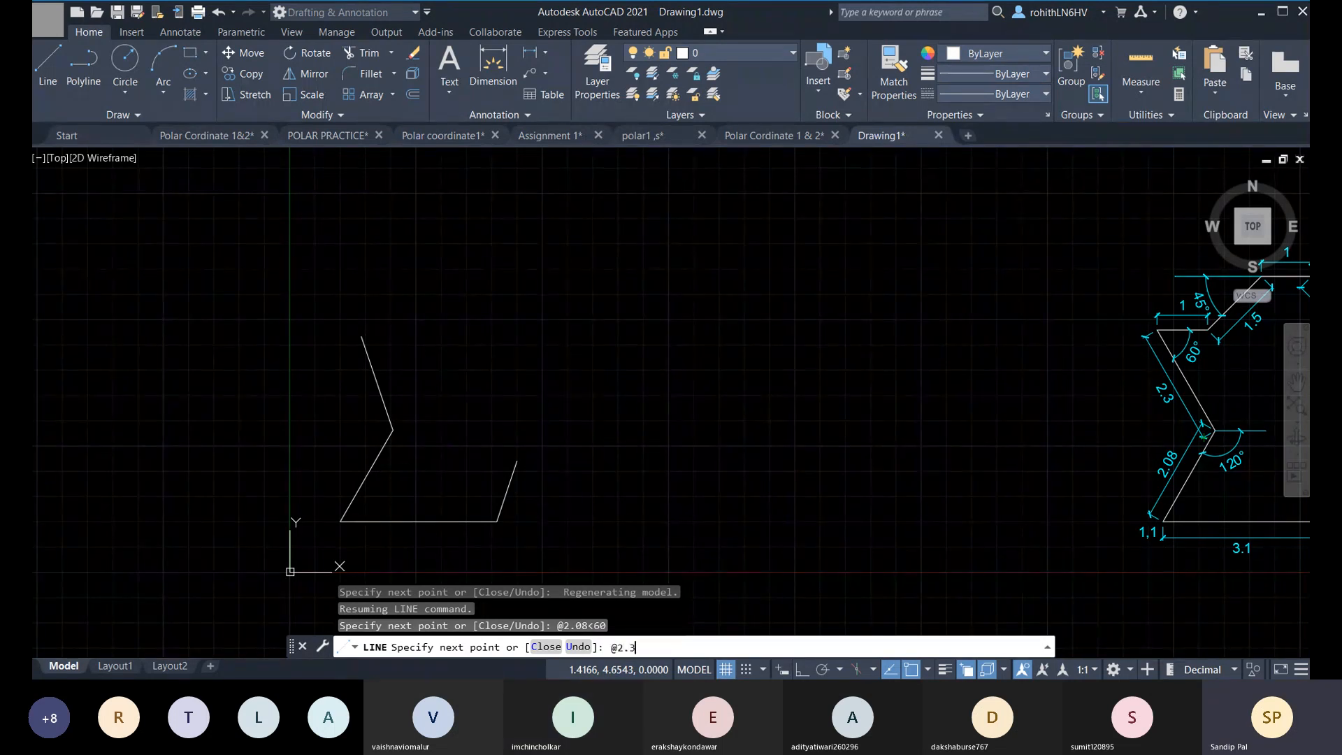
{"action": "type", "text": "<60"}
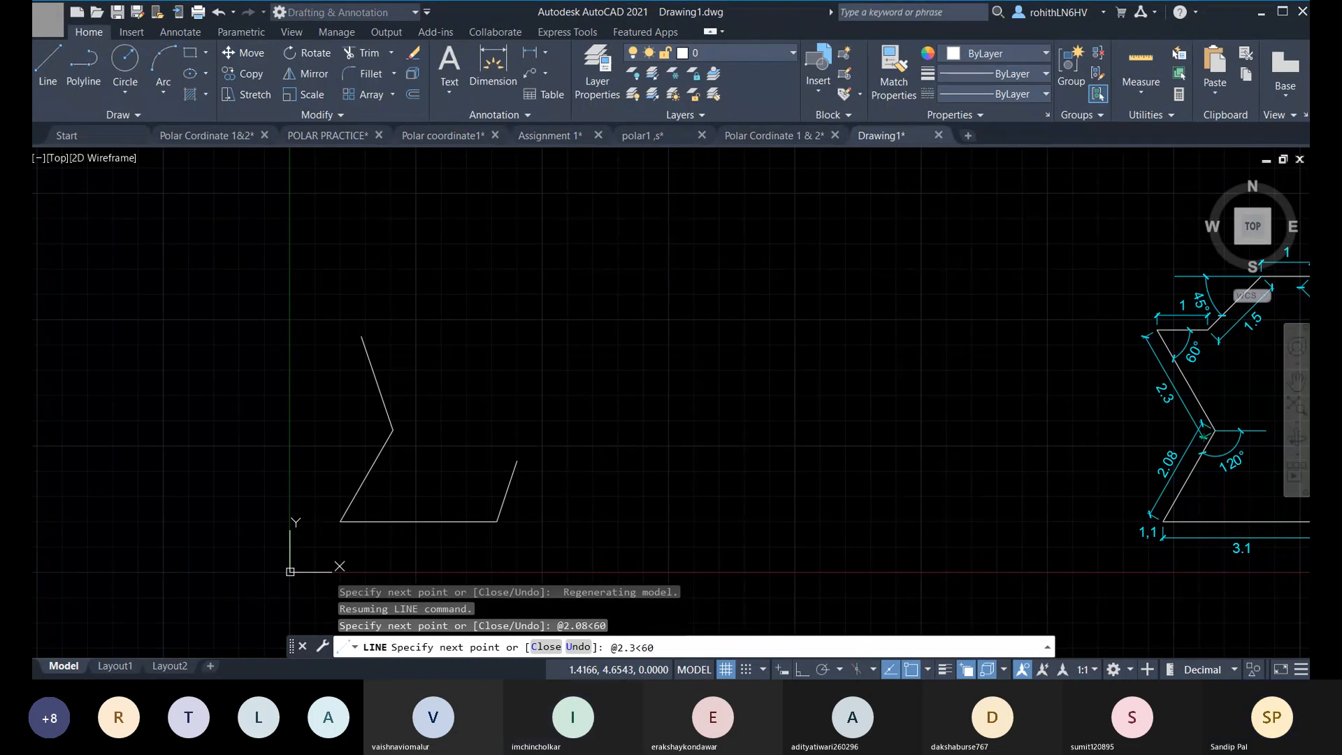
{"action": "key", "text": "Return"}
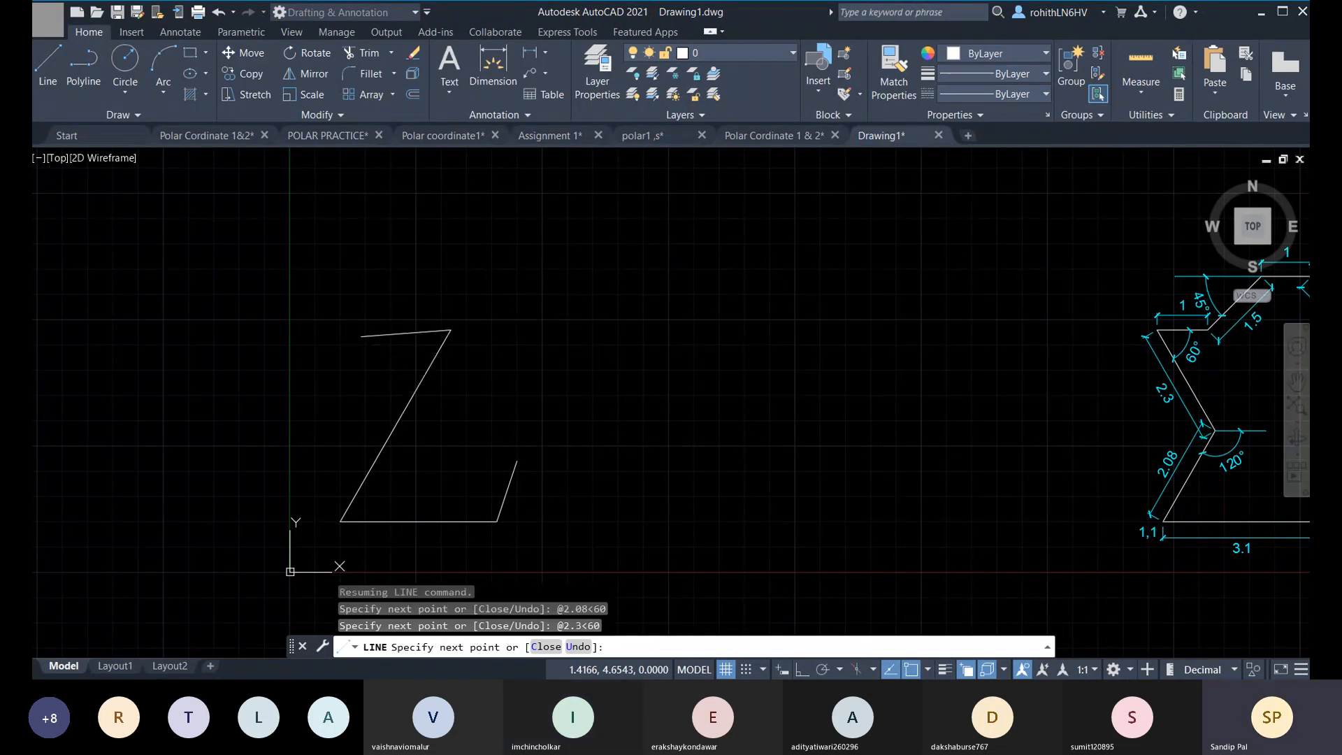
{"action": "key", "text": "ctrl+z"}
Draw the next segment 2.3 units long at 120° and end the line in top view.
{"action": "type", "text": "@2.3<12"}
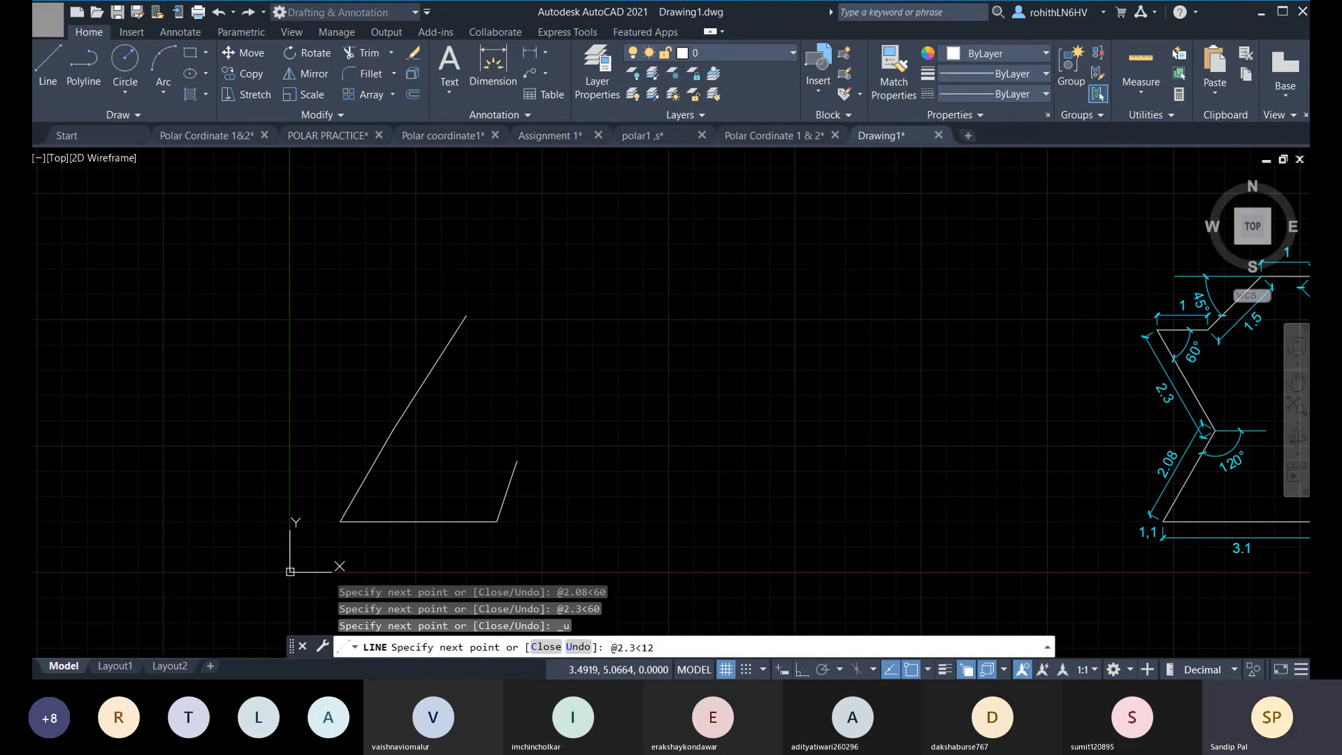
{"action": "type", "text": "0"}
{"action": "key", "text": "Return"}
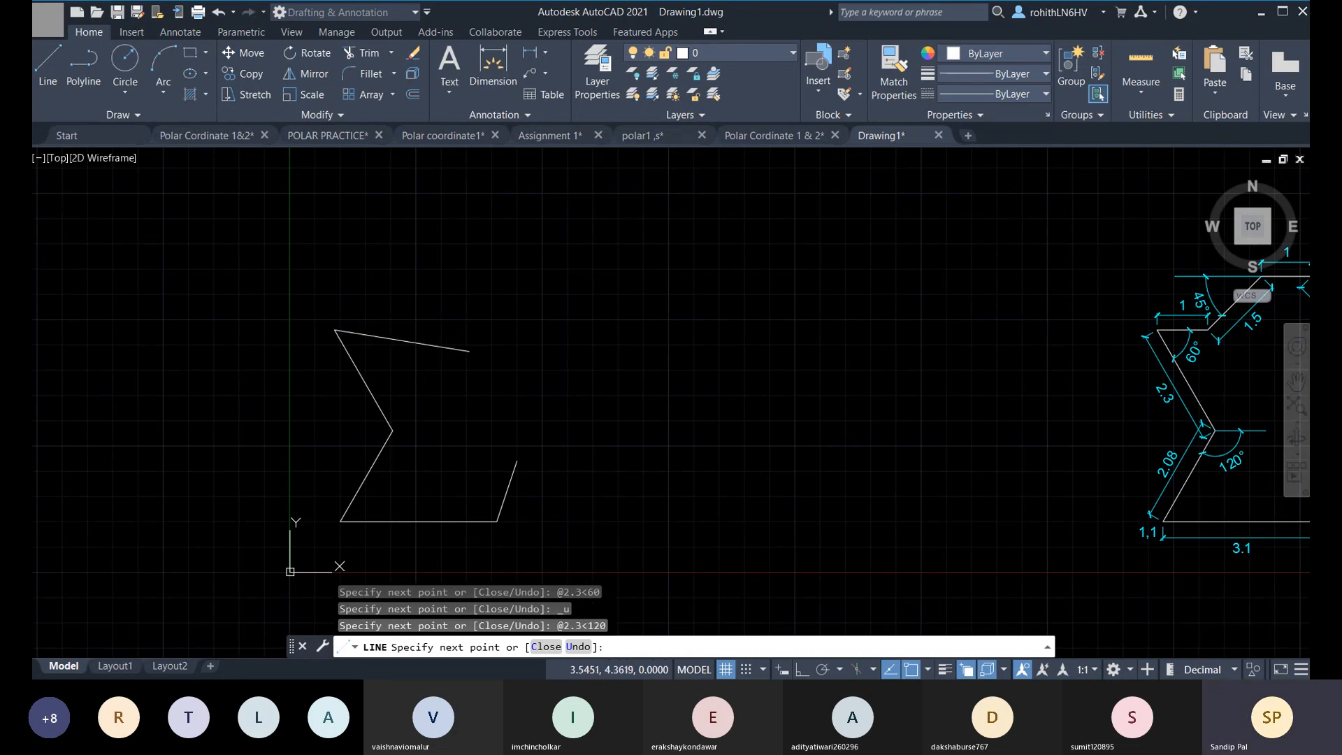
{"action": "middle_click_drag", "start_coordinate": [469, 351], "coordinate": [467, 363], "text": "shift"}
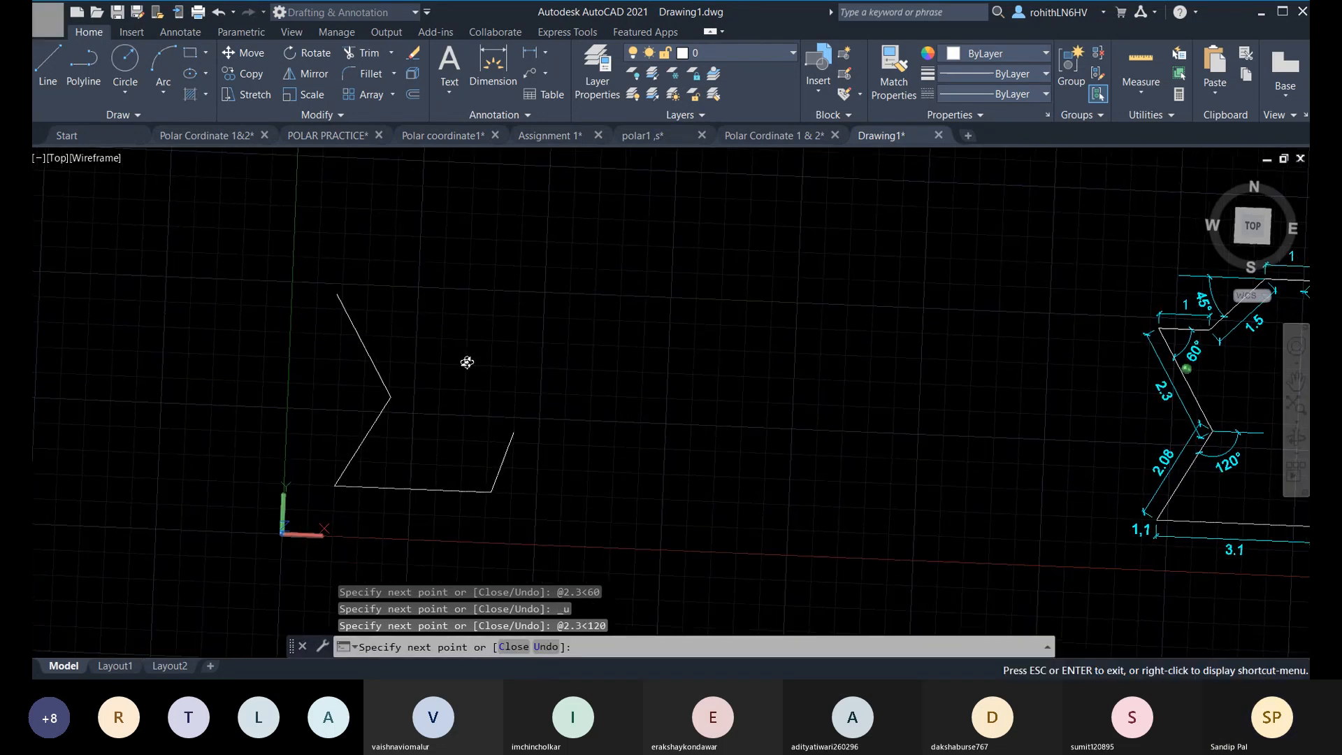
{"action": "left_click", "coordinate": [1261, 187]}
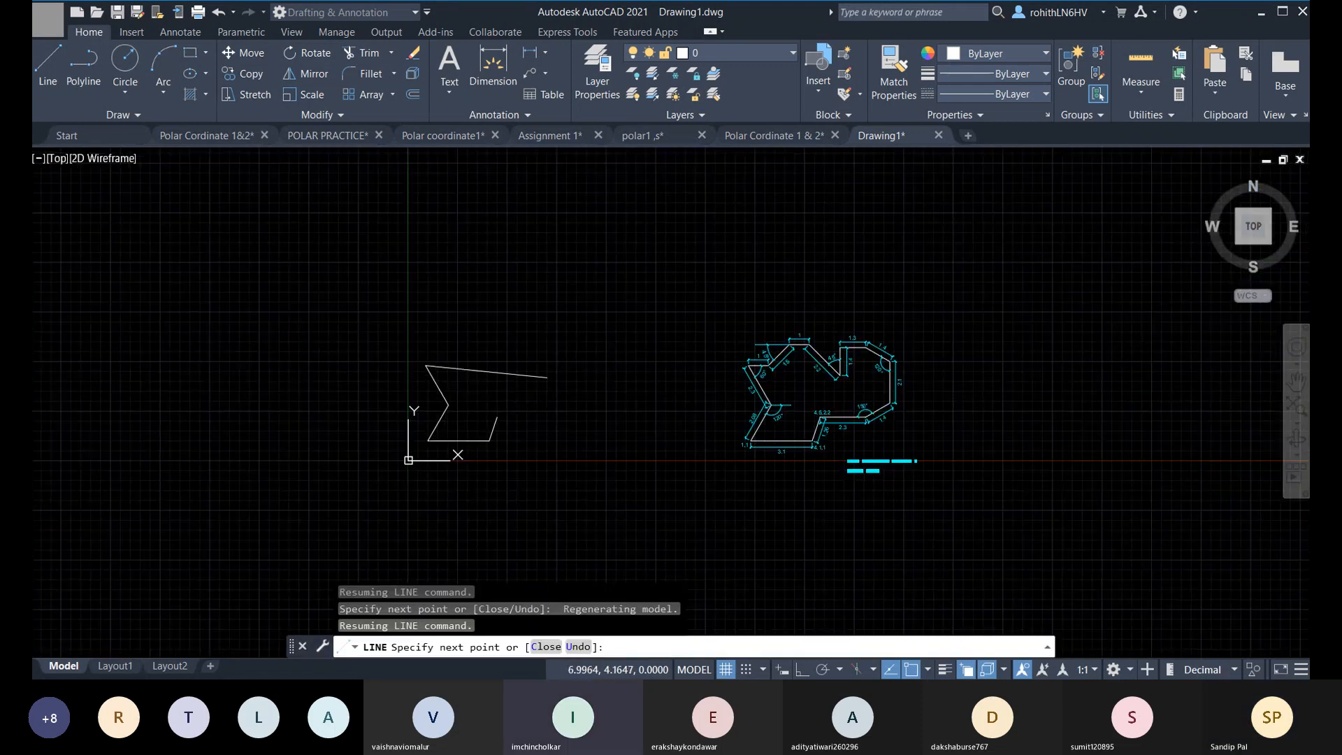
{"action": "middle_click_drag", "start_coordinate": [547, 378], "coordinate": [347, 334]}
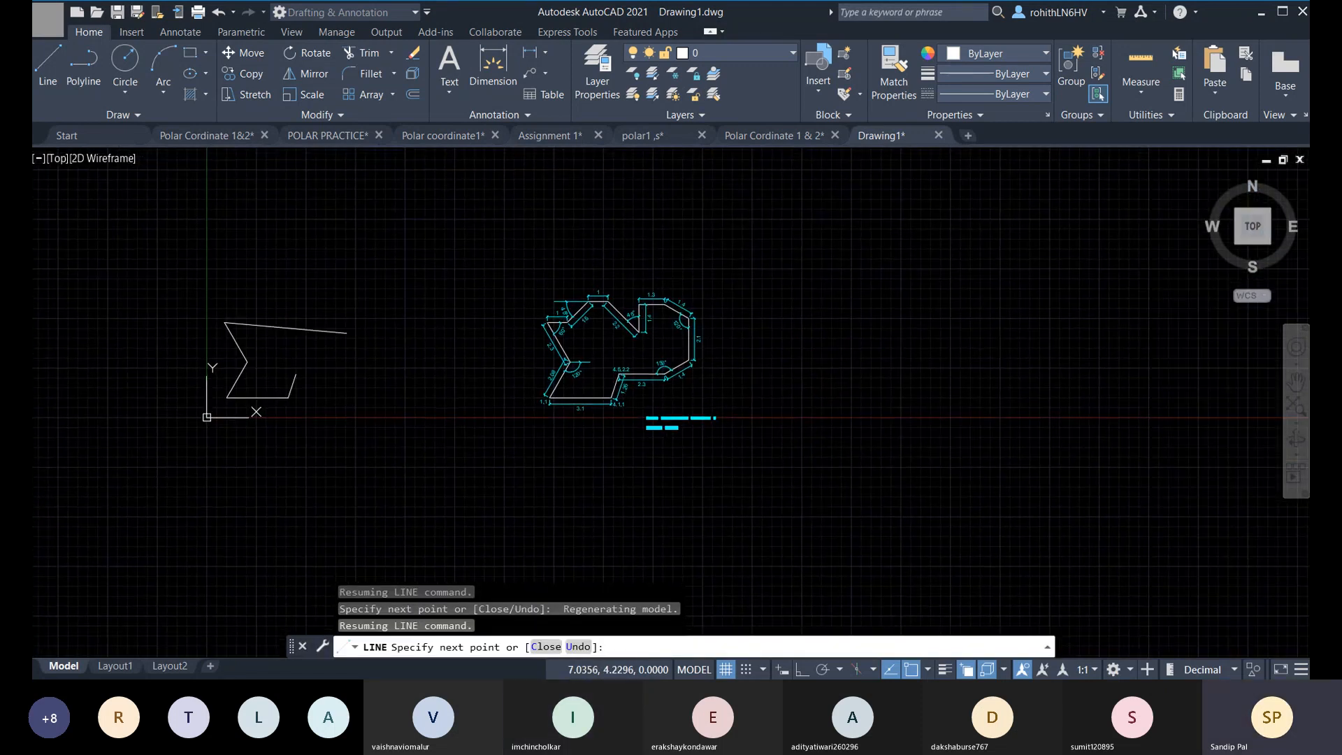
{"action": "scroll", "coordinate": [347, 333], "scroll_direction": "up", "scroll_amount": 2}
{"action": "key", "text": "Escape"}
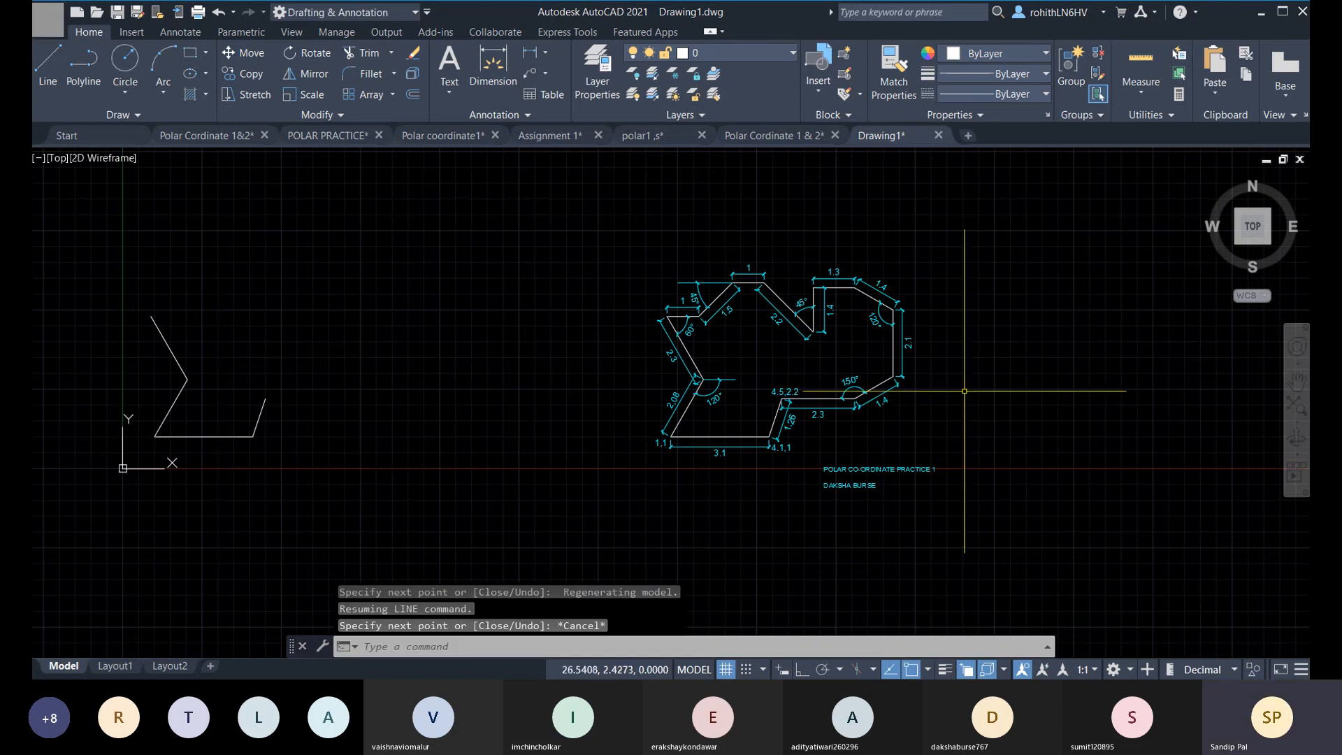
Start a new line at the upper end of the short slanted segment and draw 2.3 units at 0°.
{"action": "key", "text": "Return"}
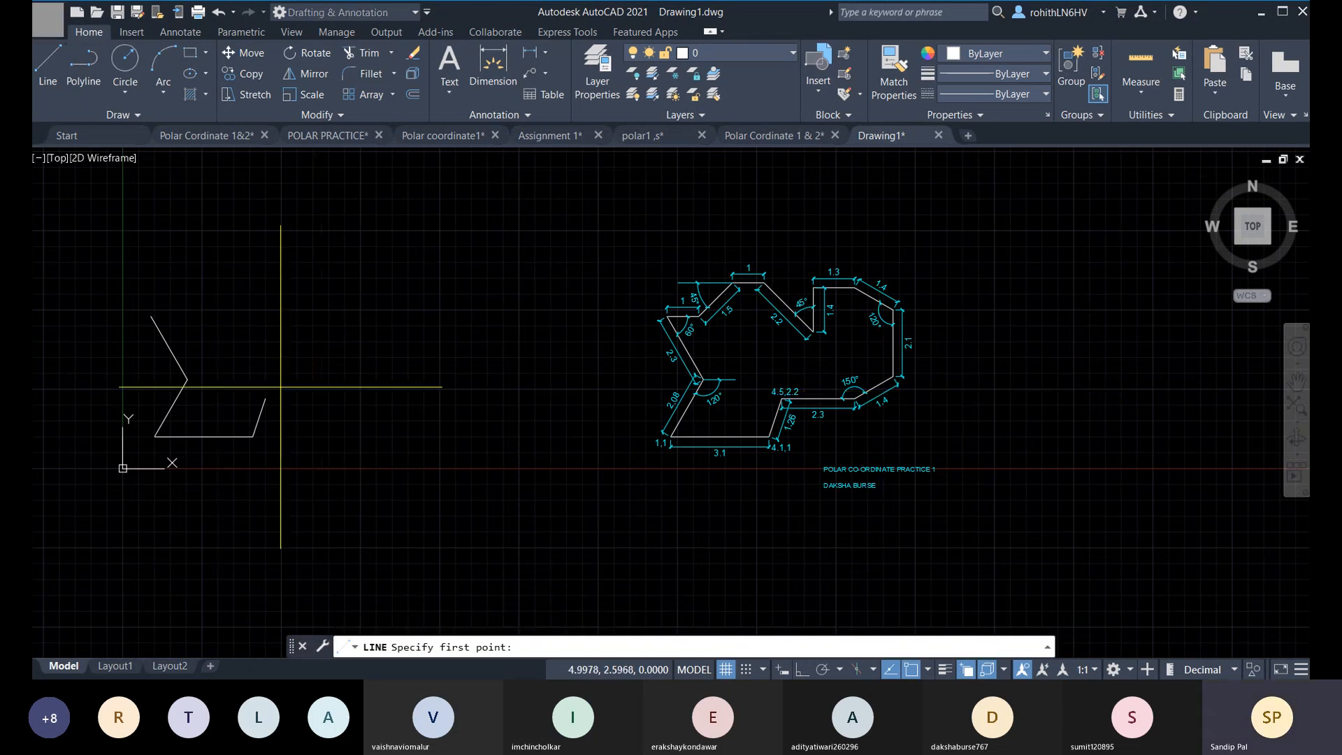
{"action": "left_click", "coordinate": [264, 401]}
{"action": "scroll", "coordinate": [325, 389], "scroll_direction": "up", "scroll_amount": 4}
{"action": "scroll", "coordinate": [326, 389], "scroll_direction": "down", "scroll_amount": 4}
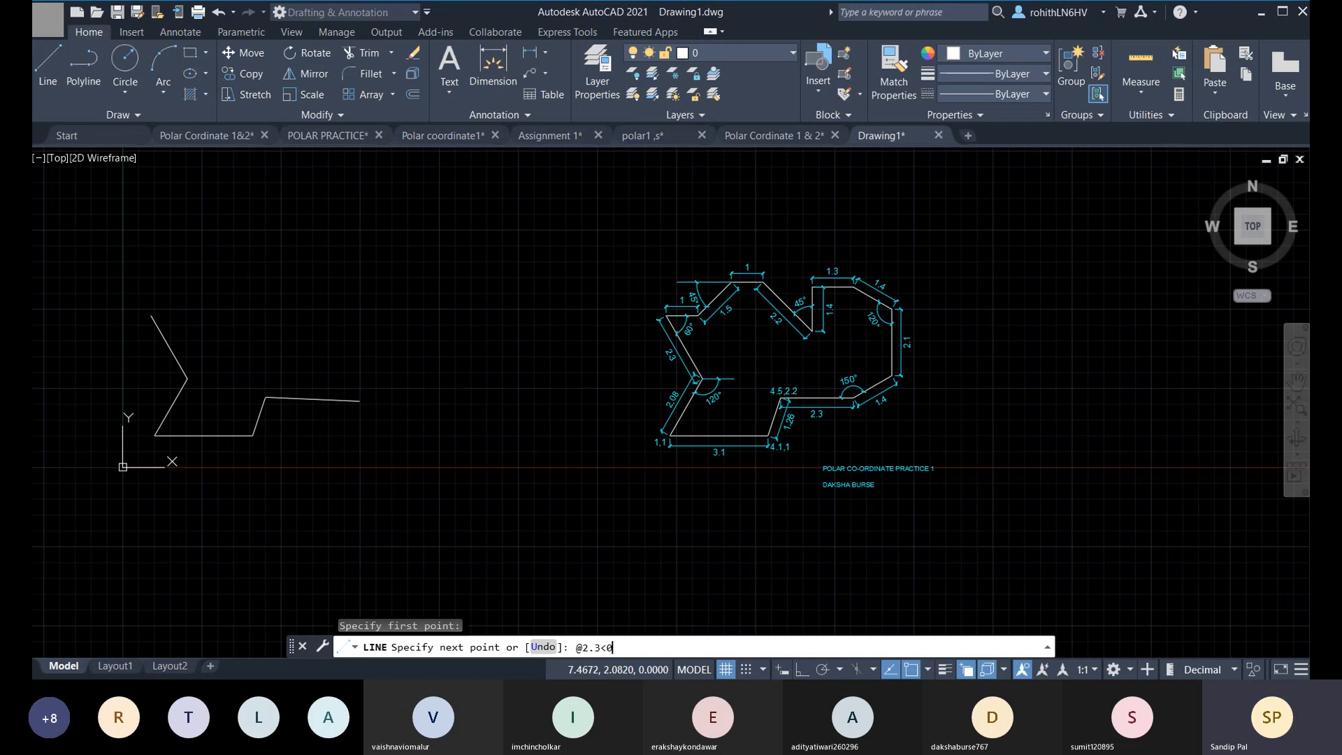
{"action": "key", "text": "Return"}
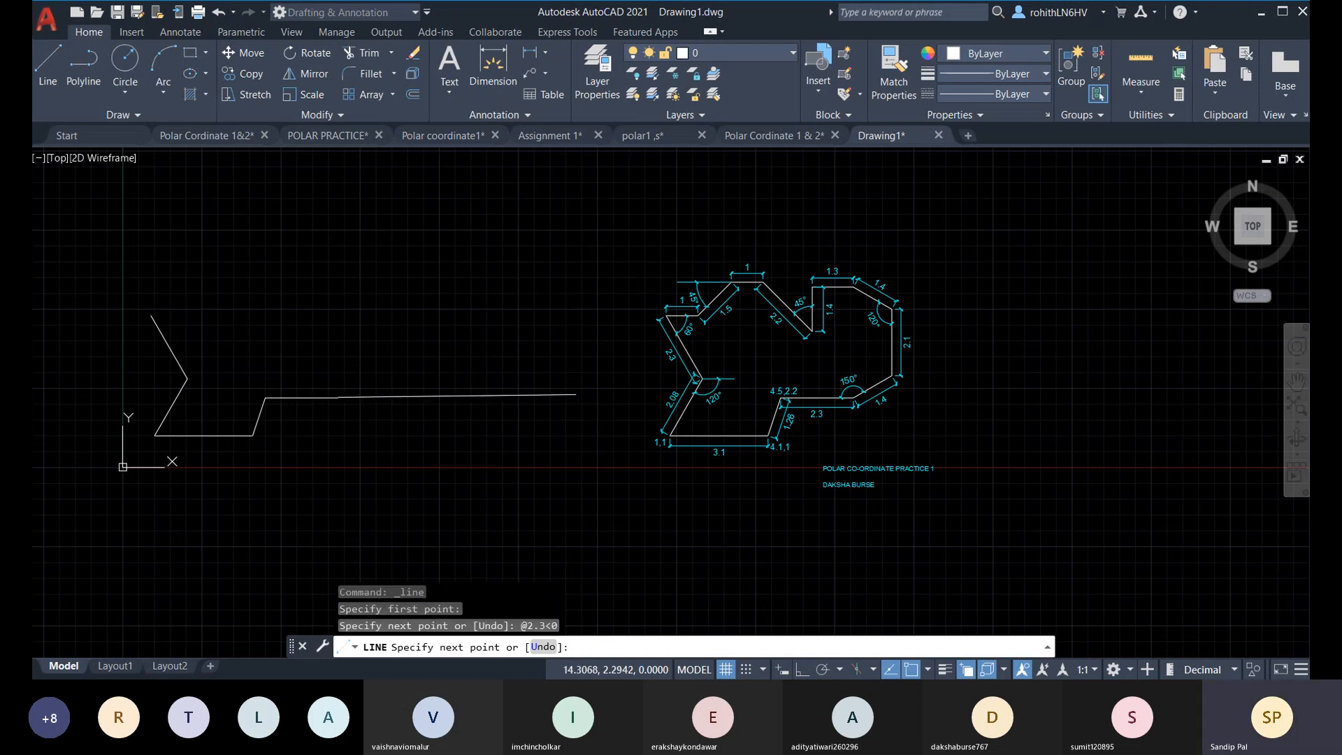
Continue the line from the horizontal segment's end with a segment 1.4 units long at 30°.
{"action": "scroll", "coordinate": [874, 407], "scroll_direction": "up", "scroll_amount": 4}
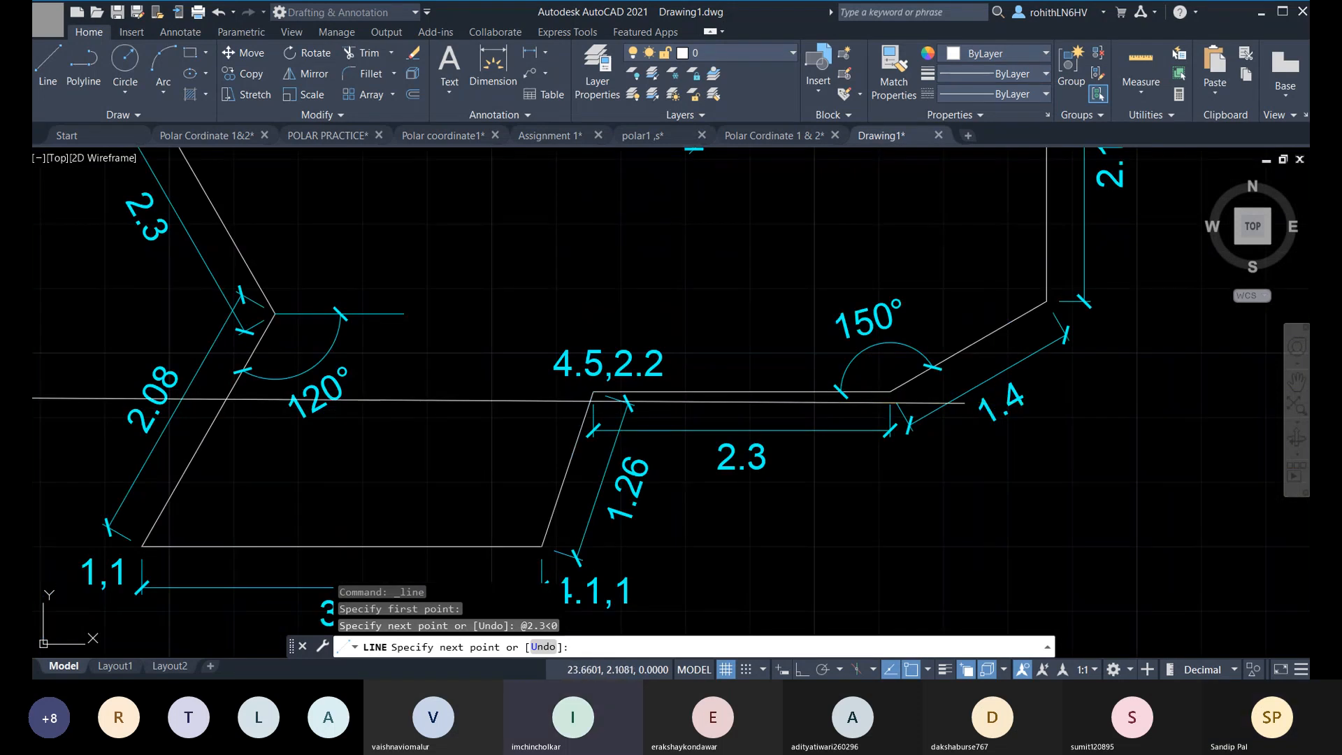
{"action": "scroll", "coordinate": [961, 405], "scroll_direction": "down", "scroll_amount": 2}
{"action": "scroll", "coordinate": [1022, 396], "scroll_direction": "down", "scroll_amount": 3}
{"action": "scroll", "coordinate": [620, 392], "scroll_direction": "up", "scroll_amount": 3}
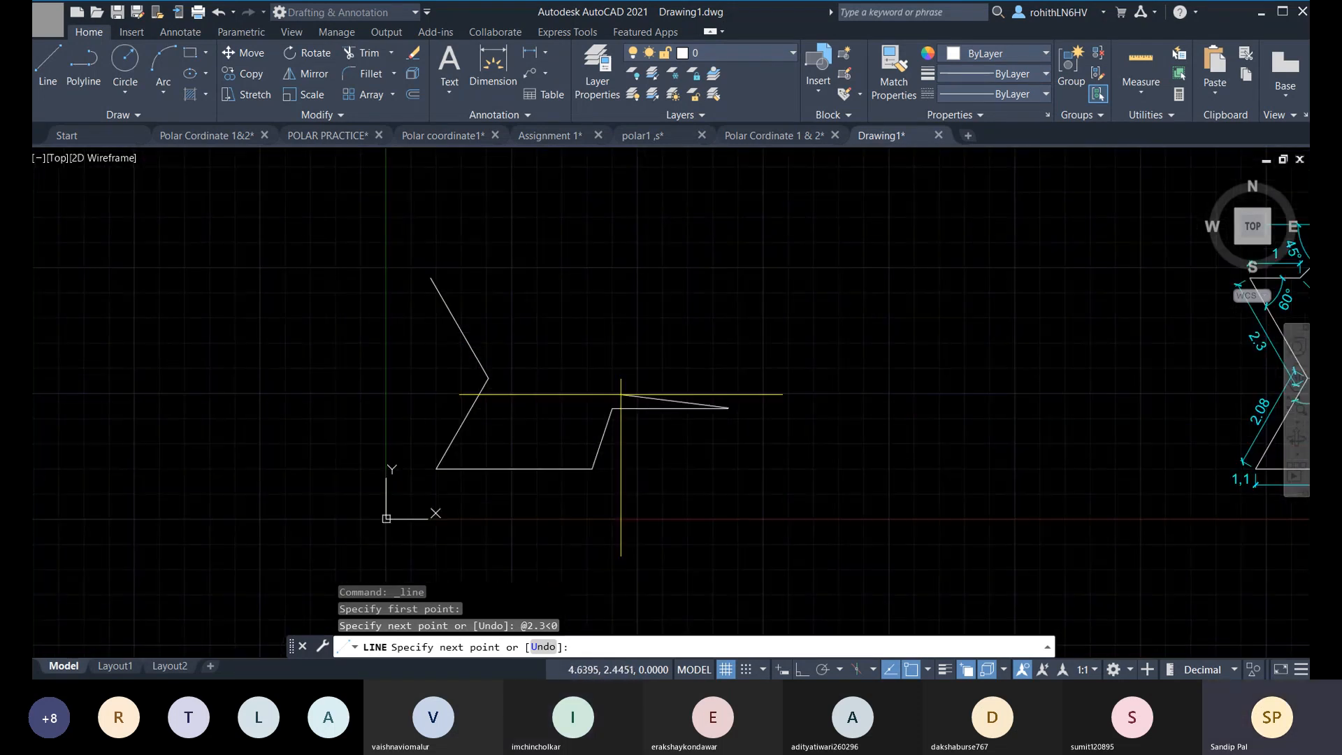
{"action": "scroll", "coordinate": [832, 405], "scroll_direction": "down", "scroll_amount": 3}
{"action": "scroll", "coordinate": [811, 405], "scroll_direction": "up", "scroll_amount": 3}
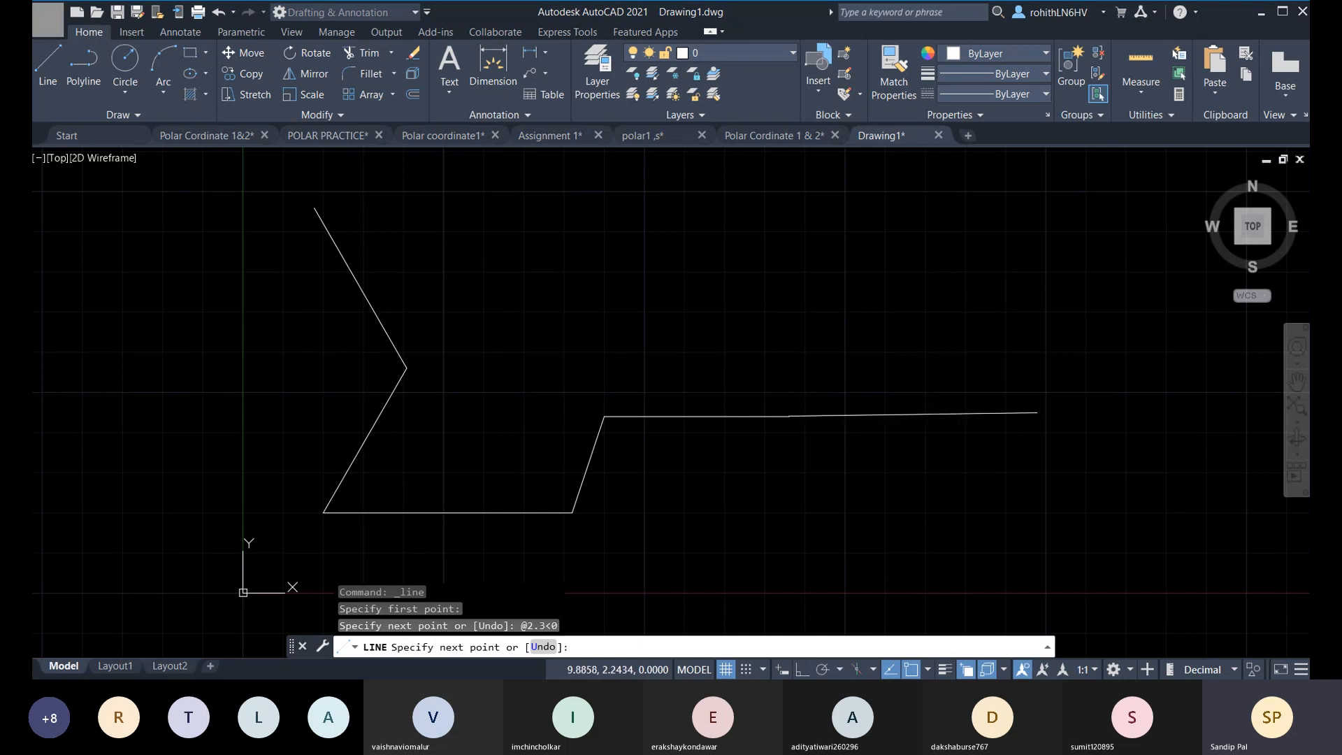
{"action": "scroll", "coordinate": [952, 357], "scroll_direction": "down", "scroll_amount": 5}
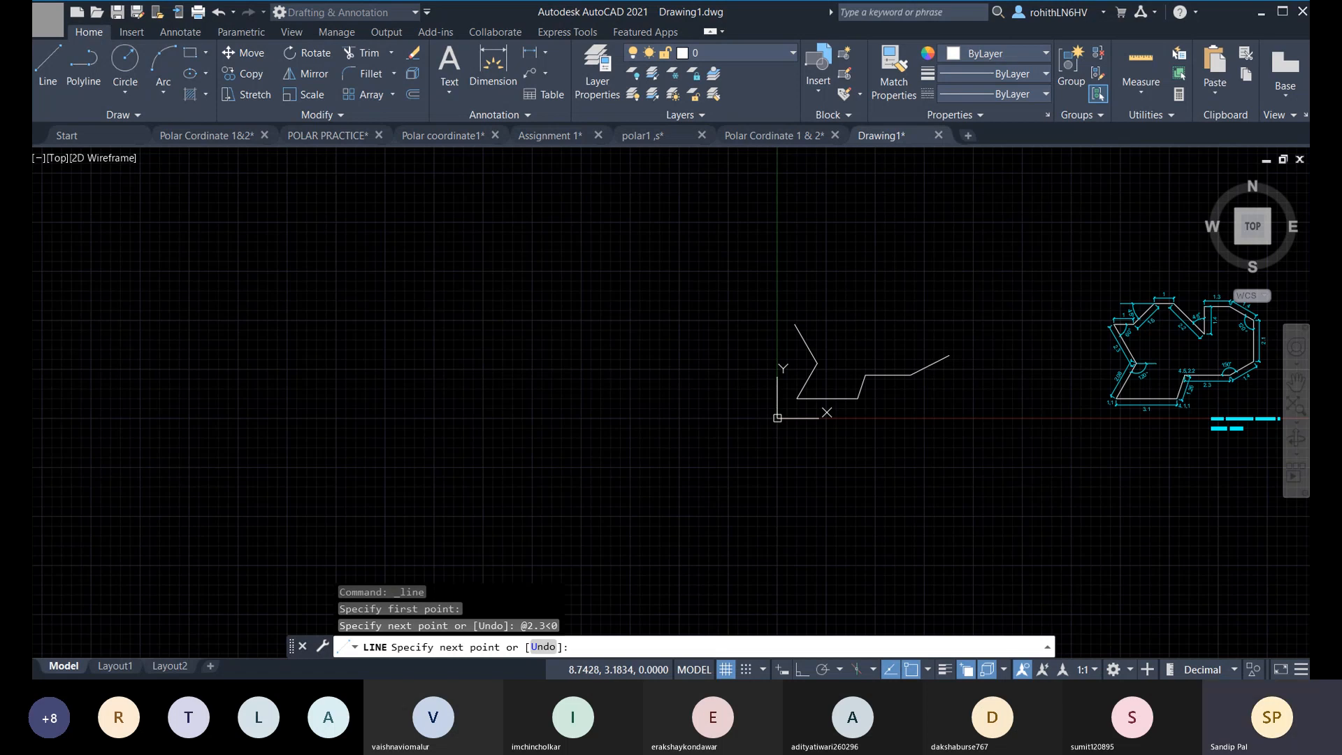
{"action": "type", "text": "@"}
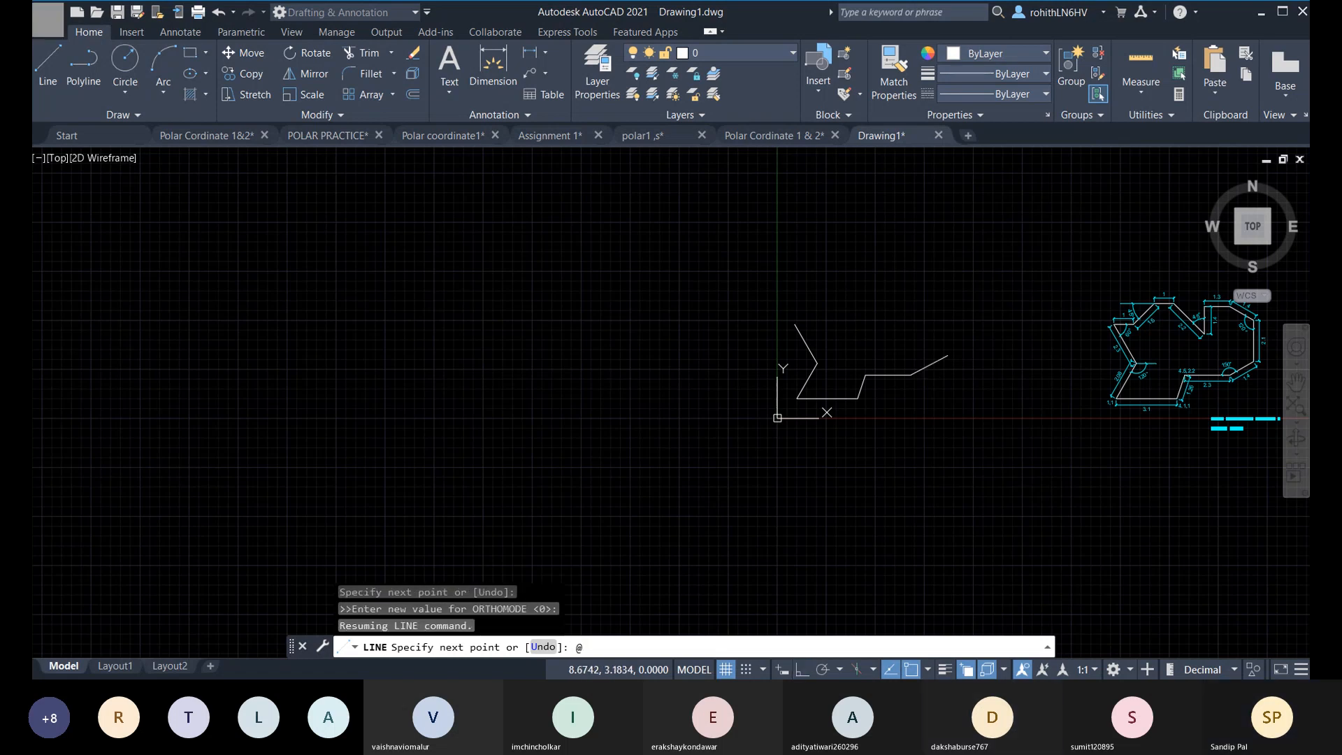
{"action": "type", "text": "1"}
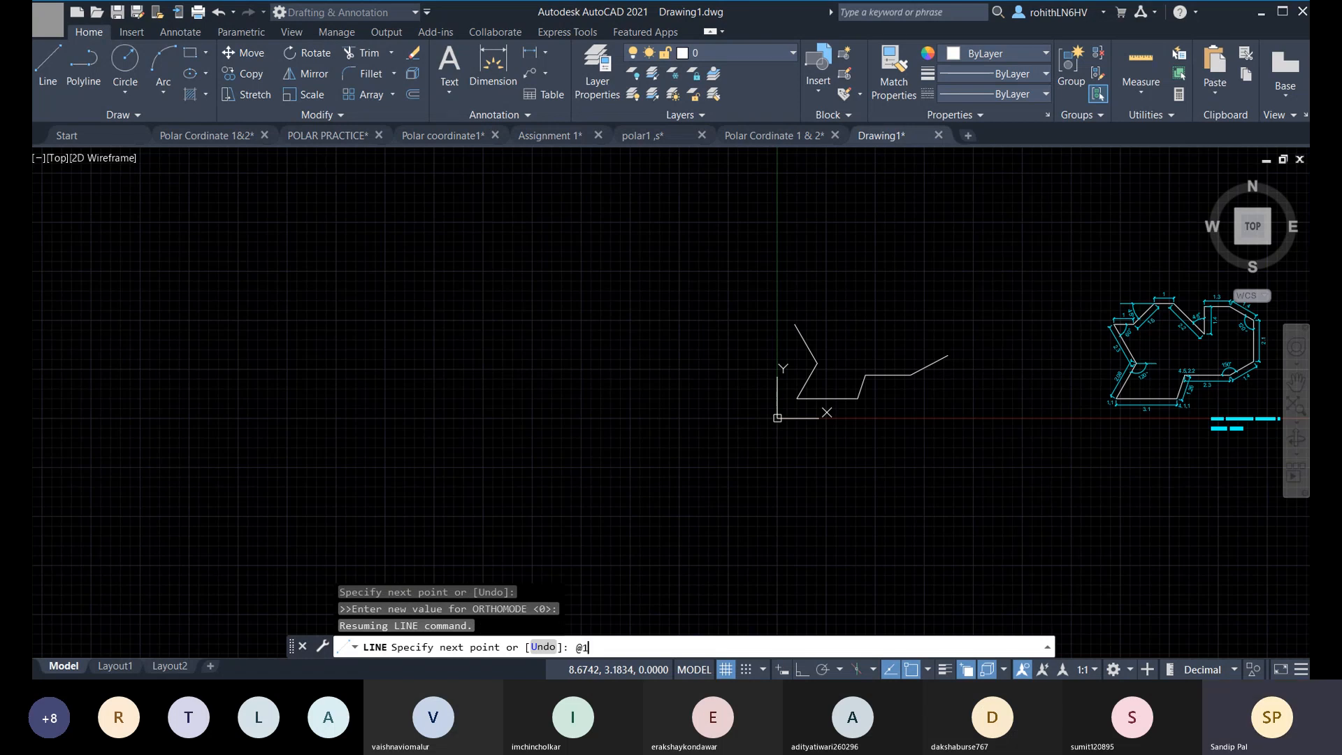
{"action": "type", "text": ".4"}
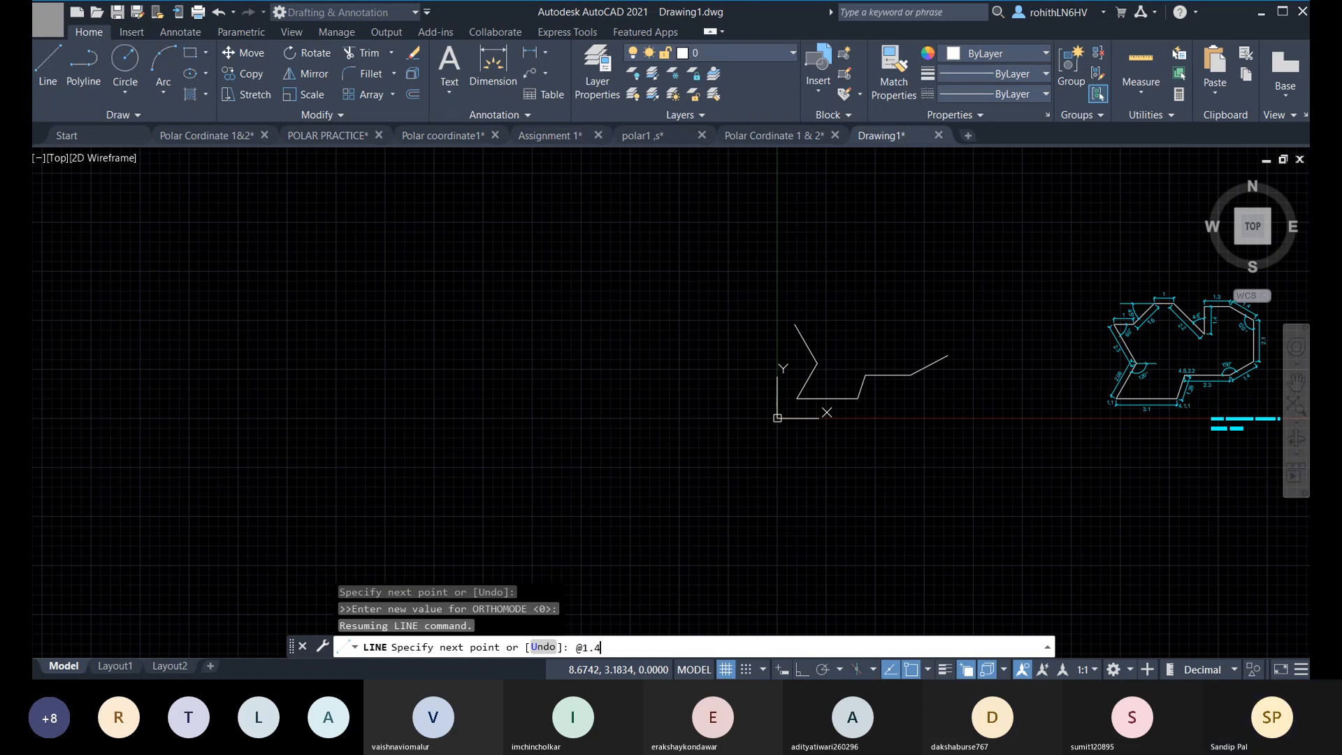
{"action": "type", "text": "<30"}
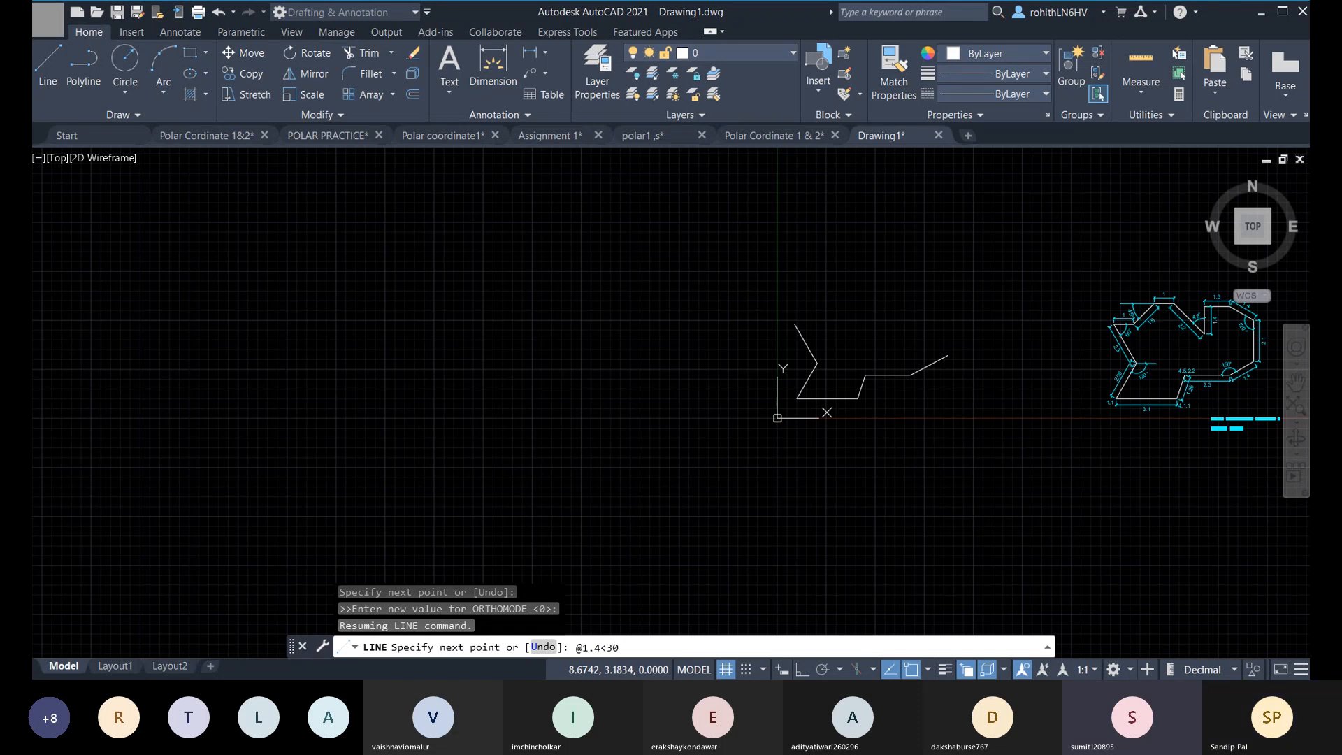
{"action": "key", "text": "Return"}
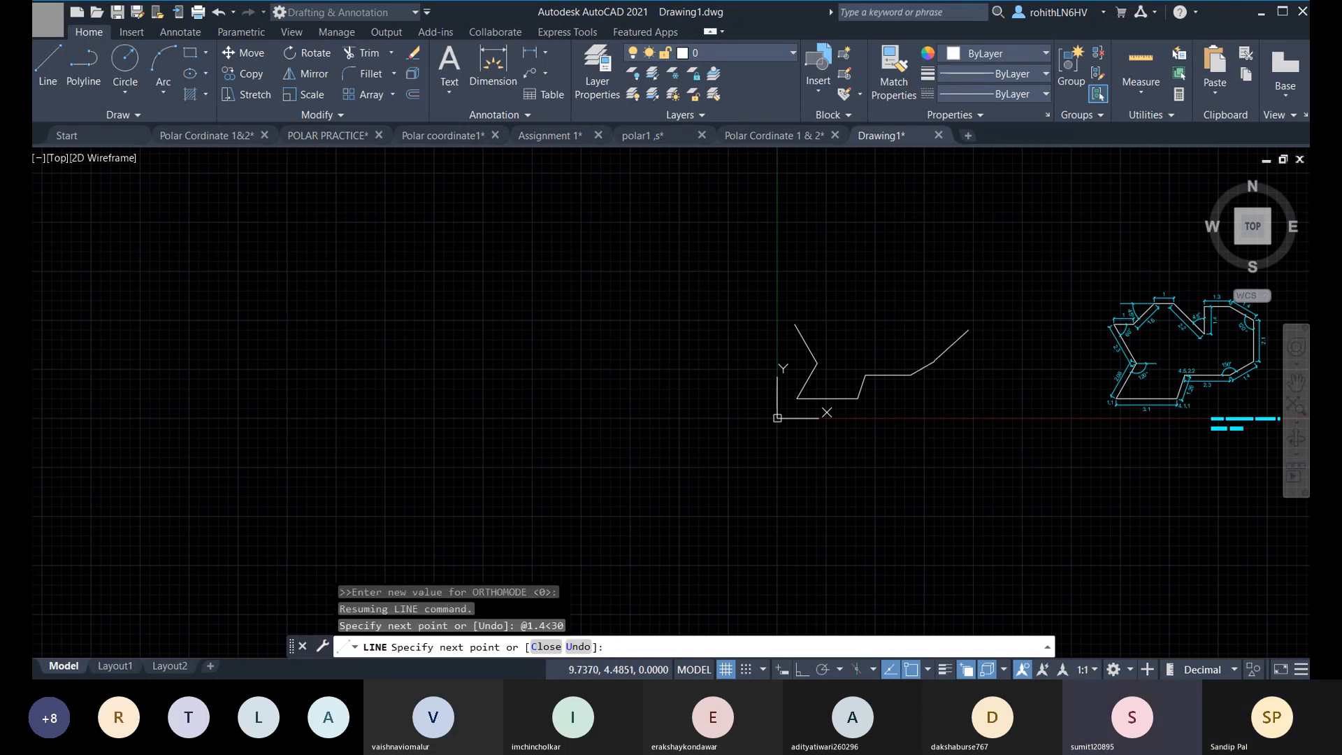
End the line command after the 1.4-unit segment at 30°.
{"action": "scroll", "coordinate": [955, 331], "scroll_direction": "up", "scroll_amount": 4}
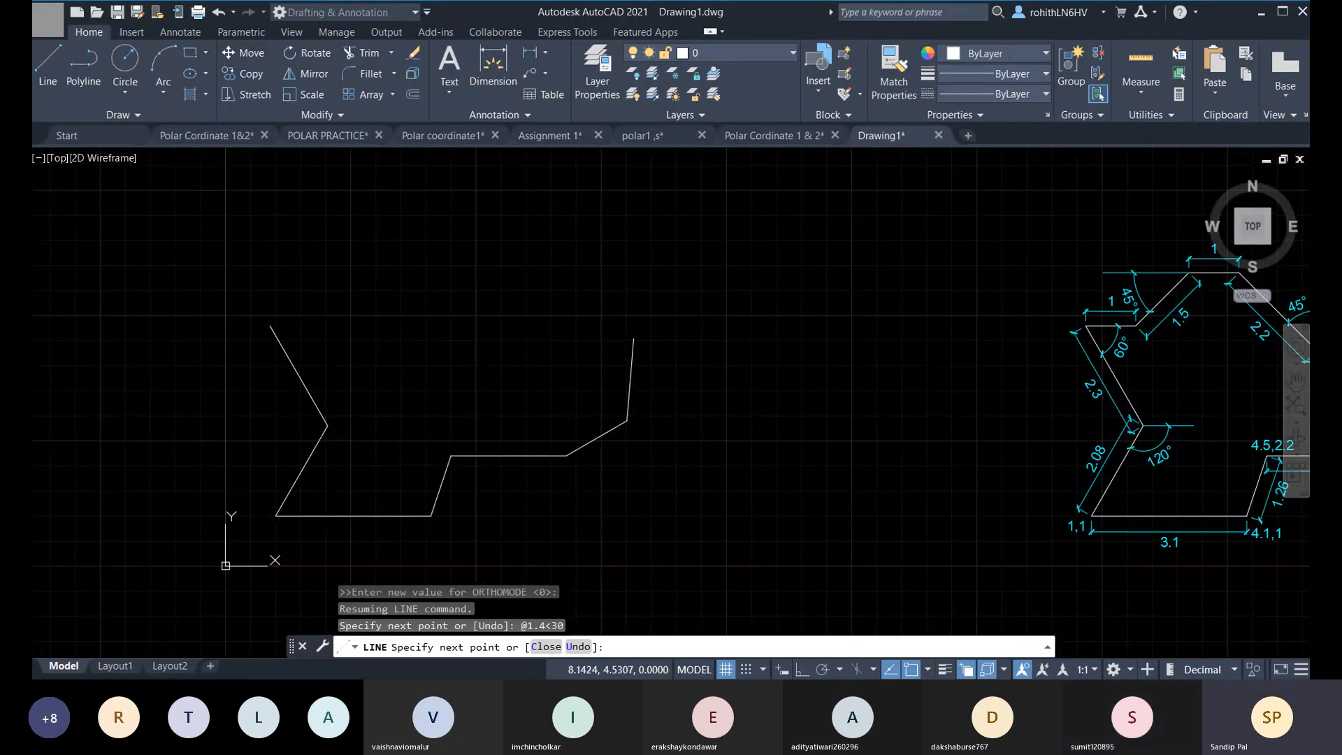
{"action": "scroll", "coordinate": [628, 340], "scroll_direction": "down", "scroll_amount": 2}
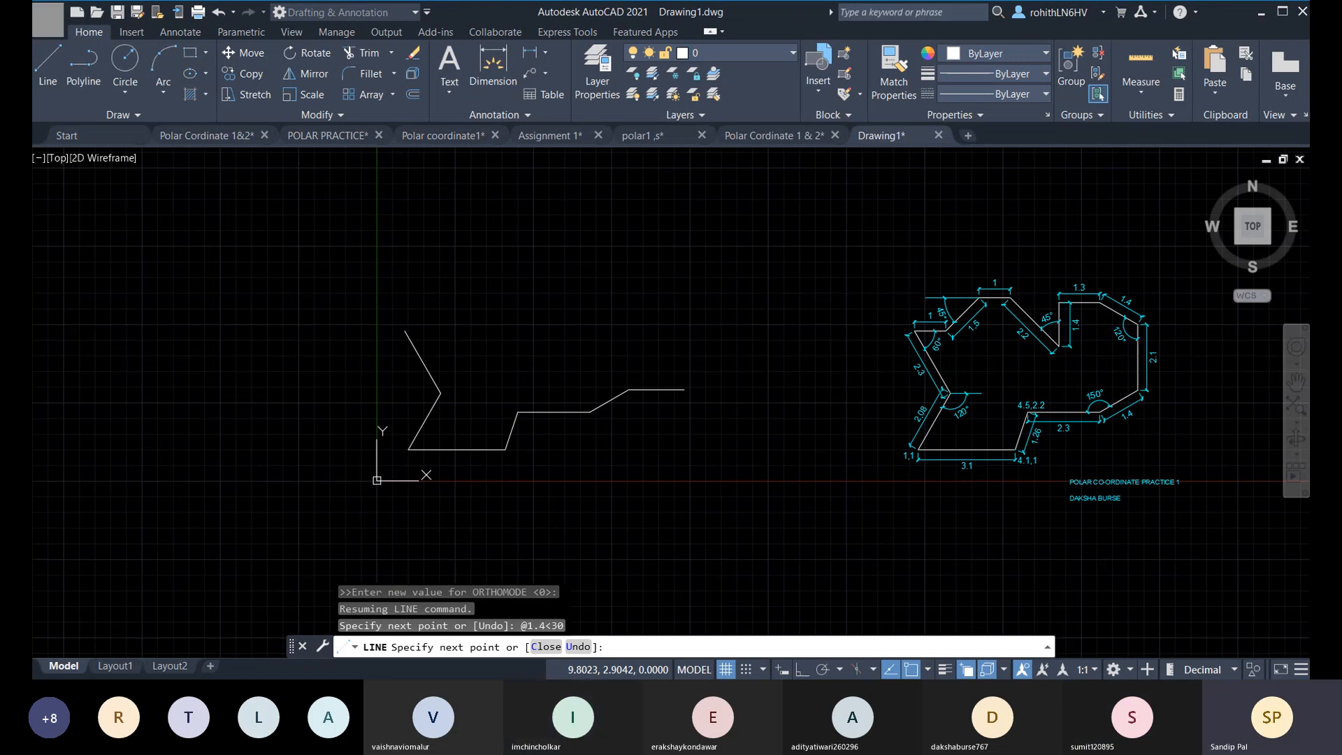
{"action": "key", "text": "Escape"}
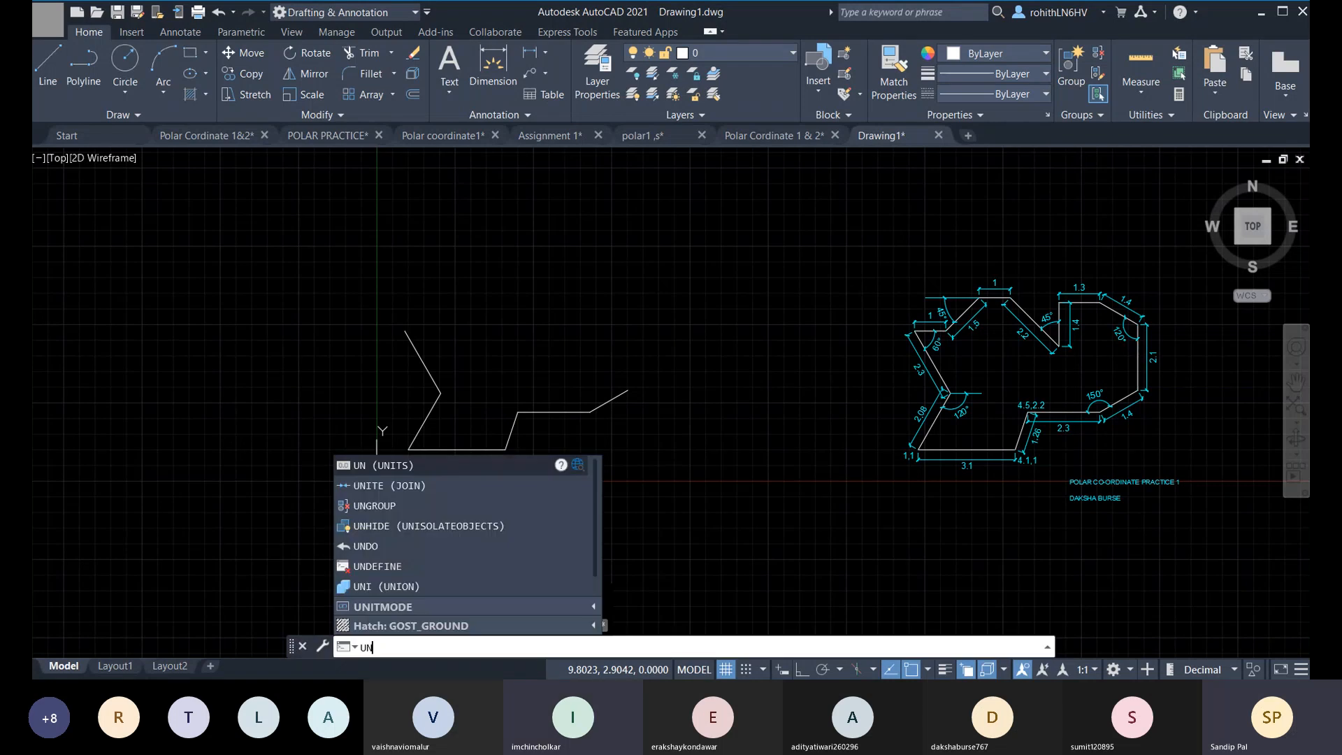
Try the clockwise angle direction in the drawing units and close the settings without applying it.
{"action": "type", "text": "UN"}
{"action": "key", "text": "Return"}
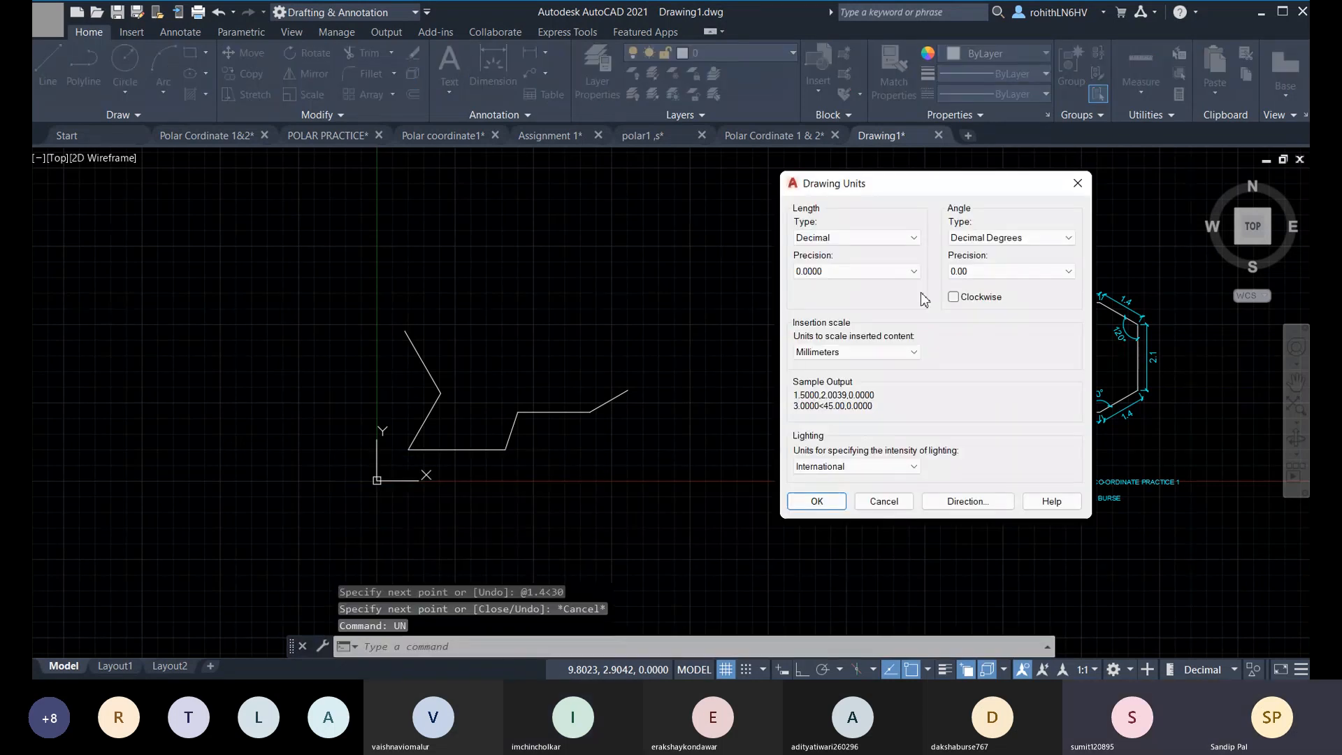
{"action": "left_click", "coordinate": [953, 297]}
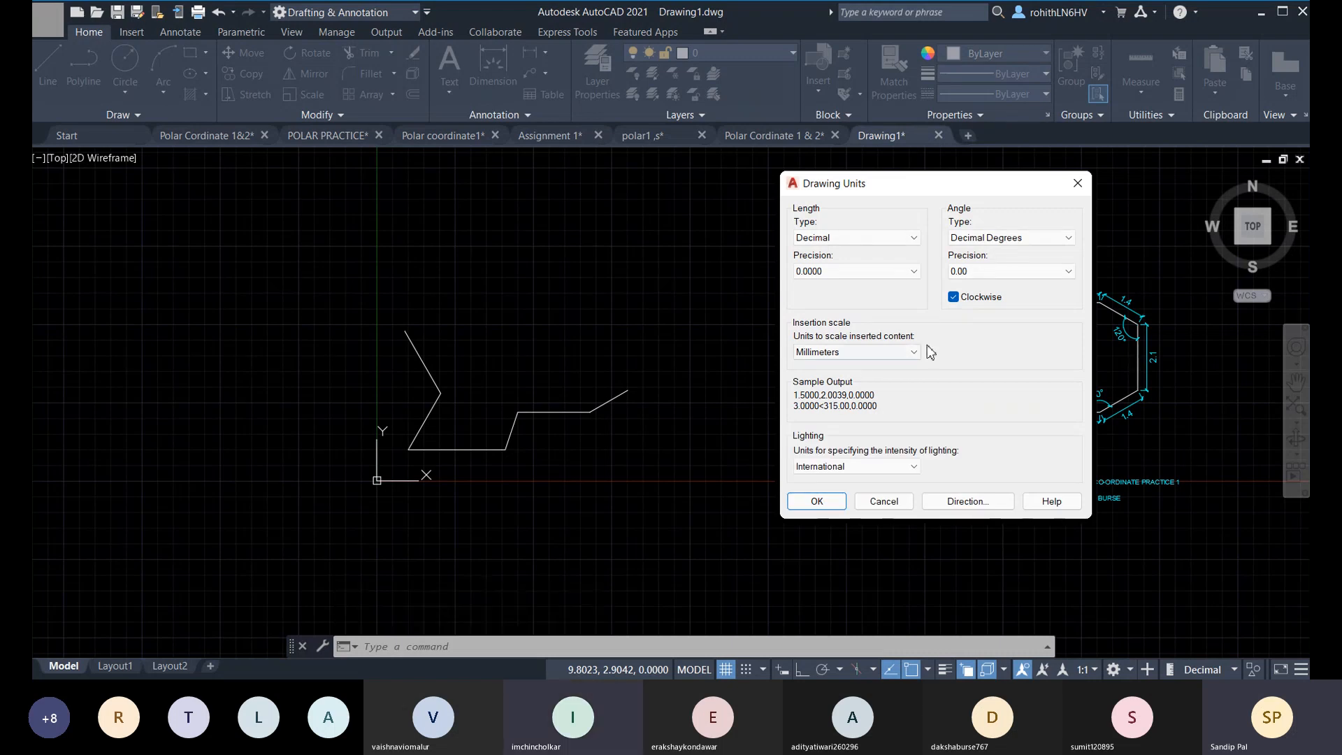
{"action": "left_click", "coordinate": [990, 263]}
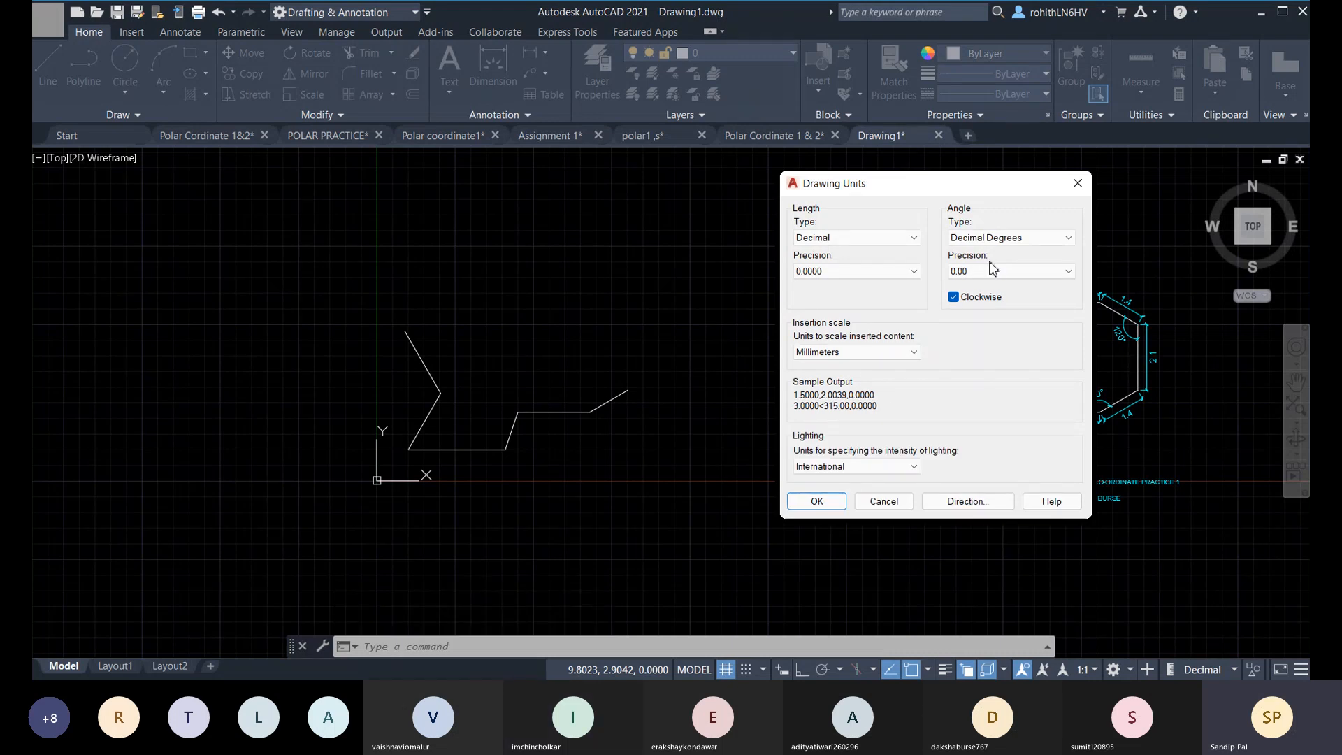
{"action": "left_click", "coordinate": [1079, 185]}
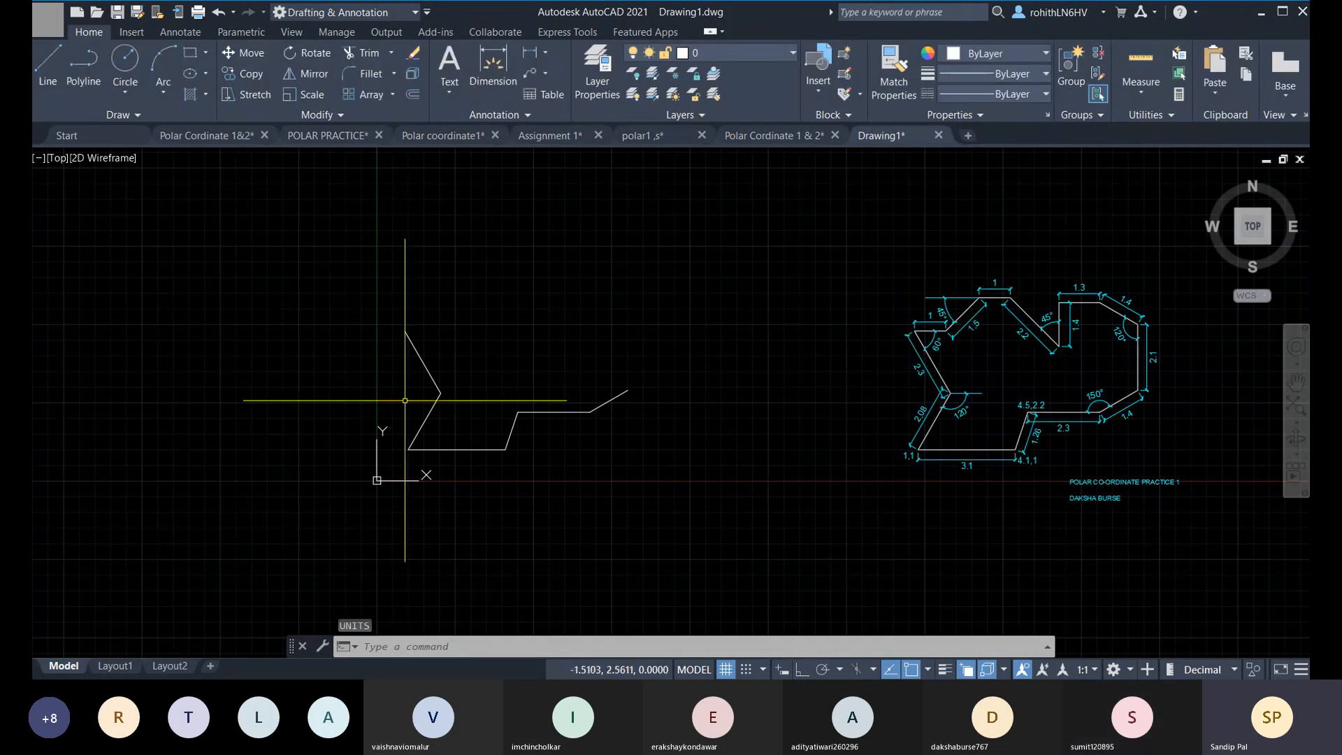
Check the angle direction in the drawing units and close the settings without changes.
{"action": "scroll", "coordinate": [578, 405], "scroll_direction": "up", "scroll_amount": 2}
{"action": "scroll", "coordinate": [577, 402], "scroll_direction": "up", "scroll_amount": 2}
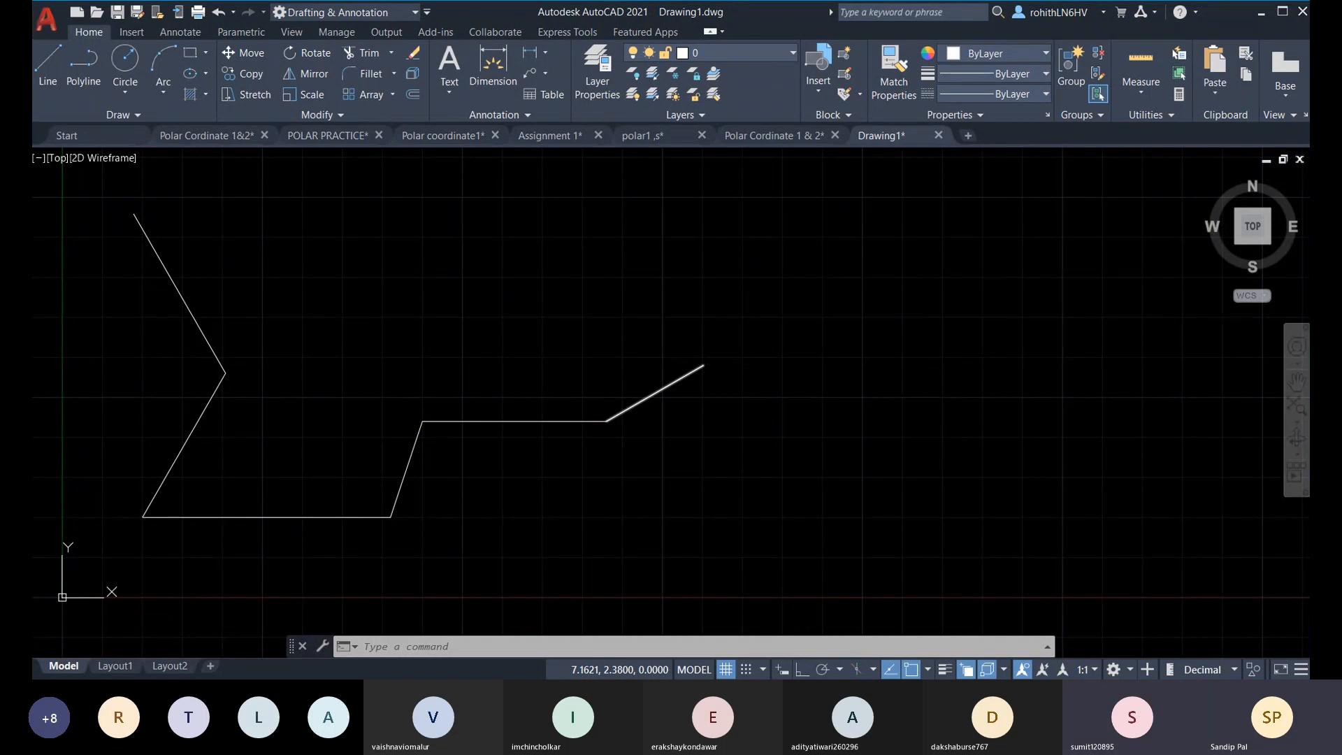
{"action": "type", "text": "UN"}
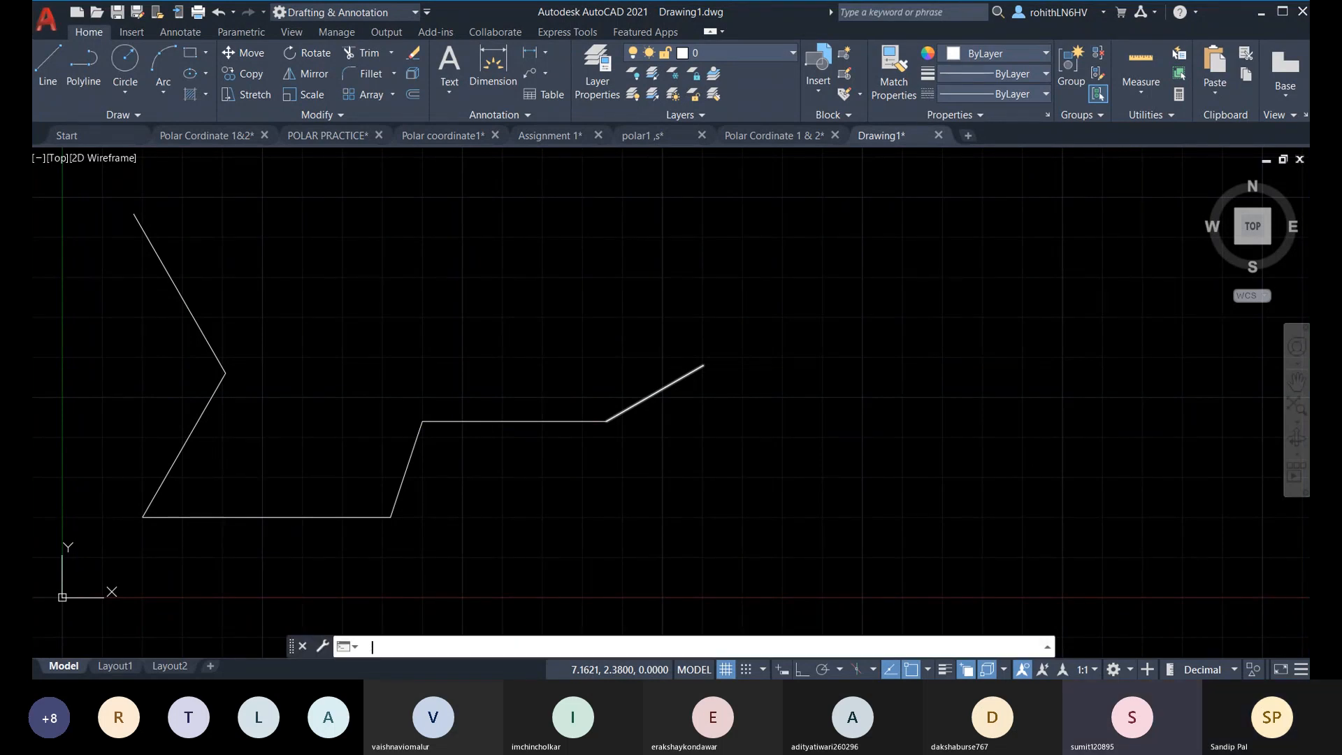
{"action": "key", "text": "Return"}
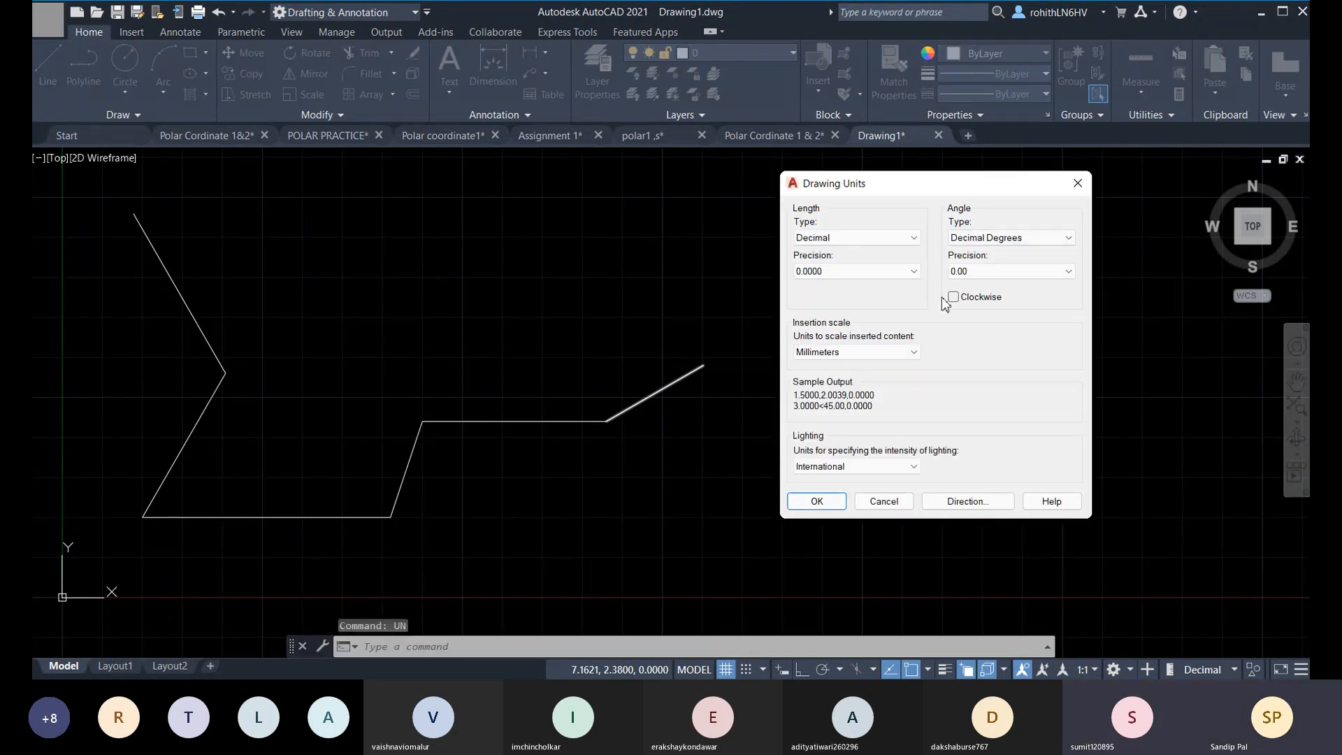
{"action": "left_click", "coordinate": [1075, 188]}
Erase the partly redrawn outline together with the dimensioned Polar Co-ordinate Practice 1 reference and its text.
{"action": "scroll", "coordinate": [759, 380], "scroll_direction": "down", "scroll_amount": 4}
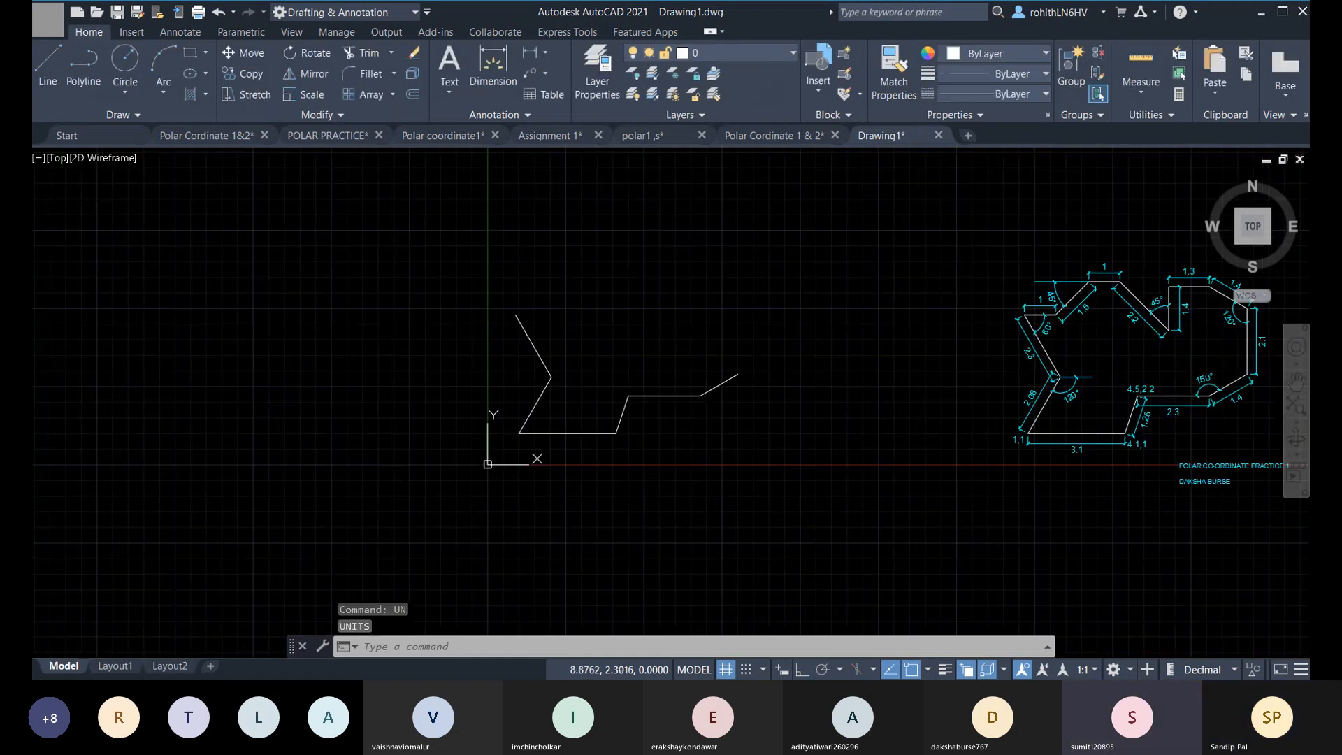
{"action": "middle_click_drag", "start_coordinate": [736, 396], "coordinate": [638, 419]}
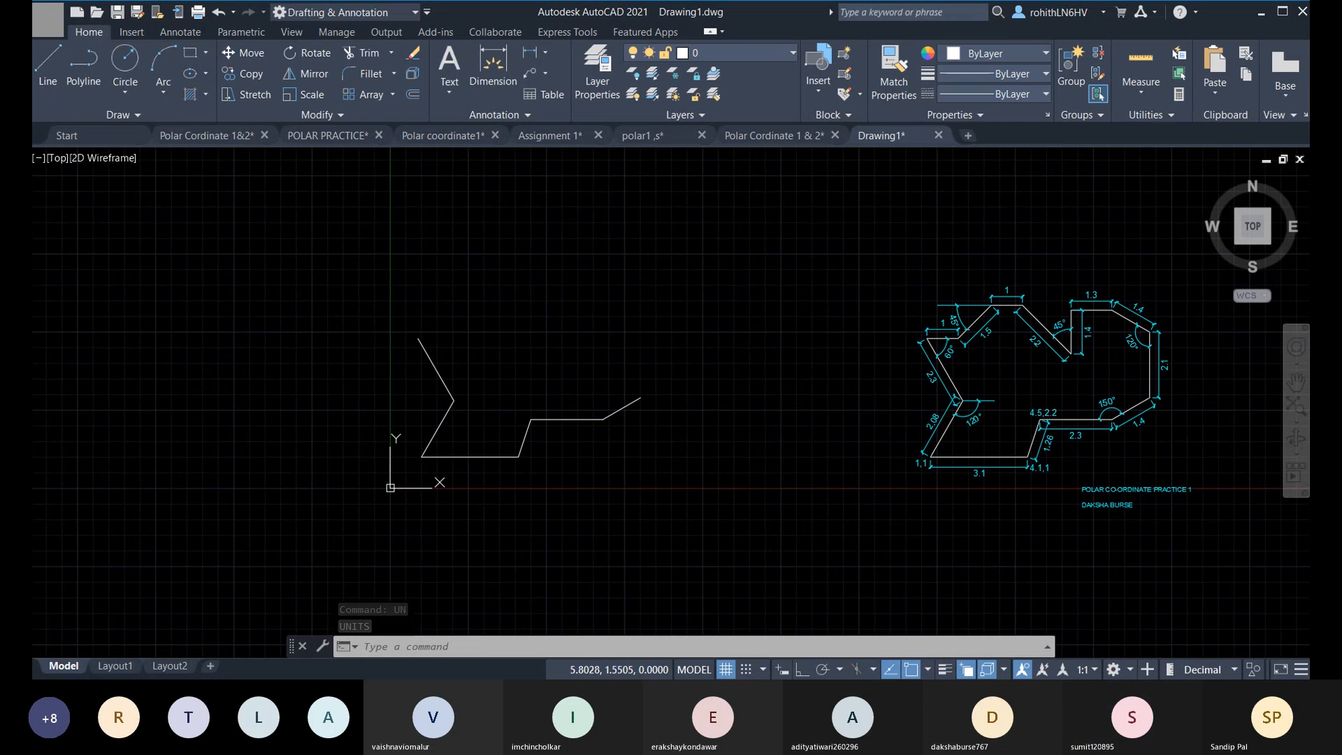
{"action": "scroll", "coordinate": [346, 332], "scroll_direction": "down", "scroll_amount": 2}
{"action": "left_click", "coordinate": [268, 237]}
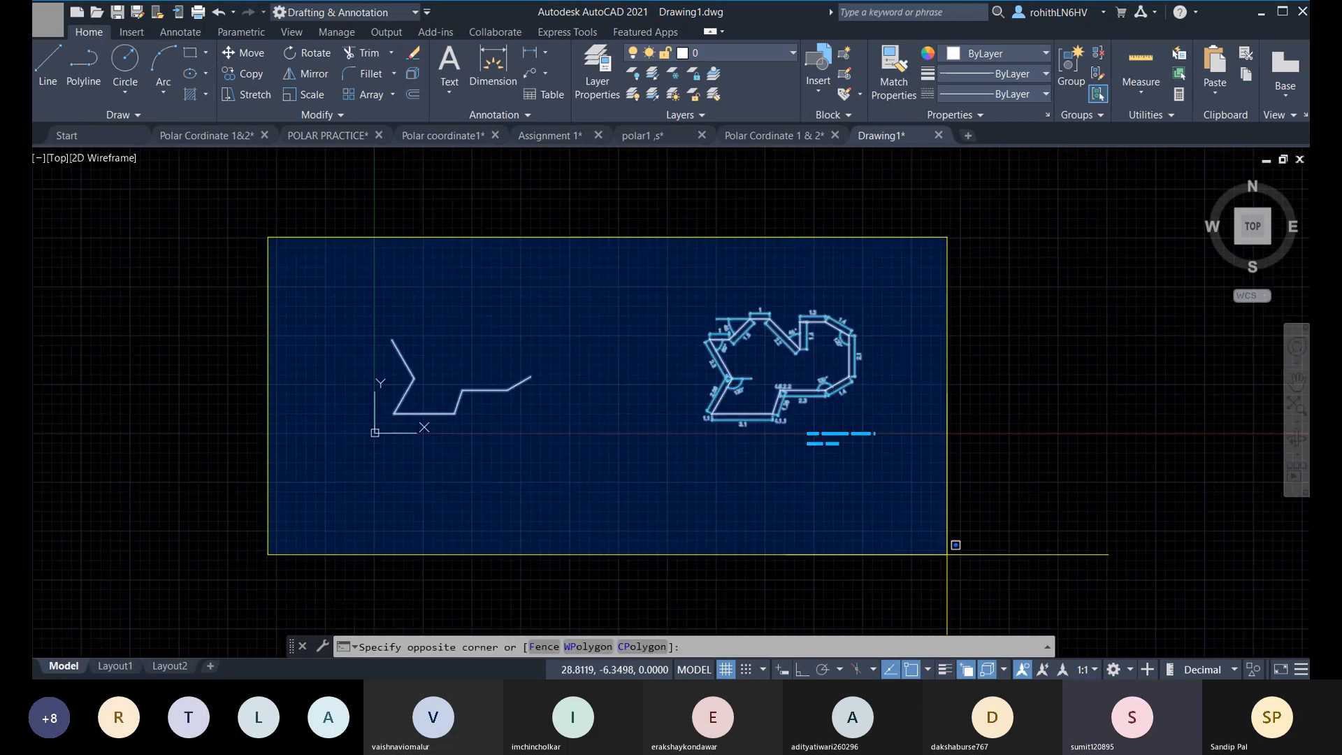
{"action": "left_click", "coordinate": [957, 542]}
{"action": "key", "text": "Delete"}
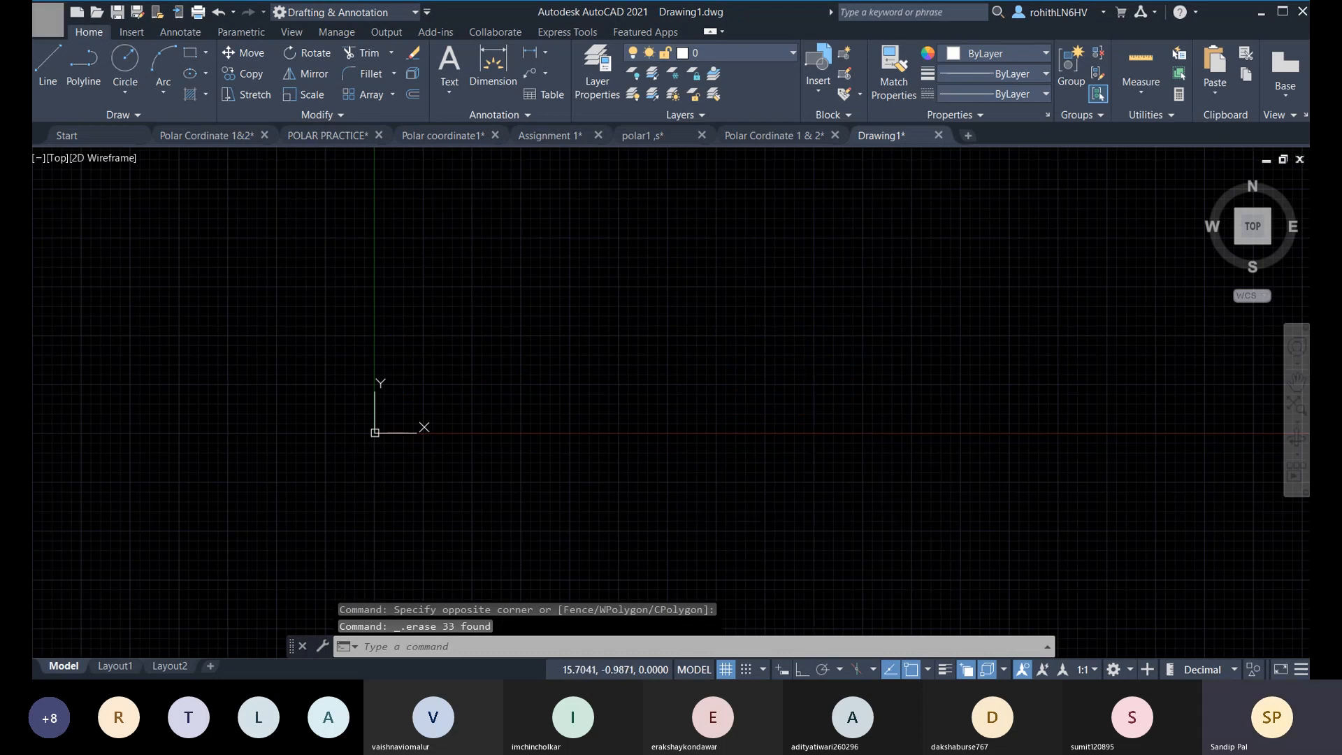
{"action": "middle_click_drag", "start_coordinate": [643, 426], "coordinate": [638, 482]}
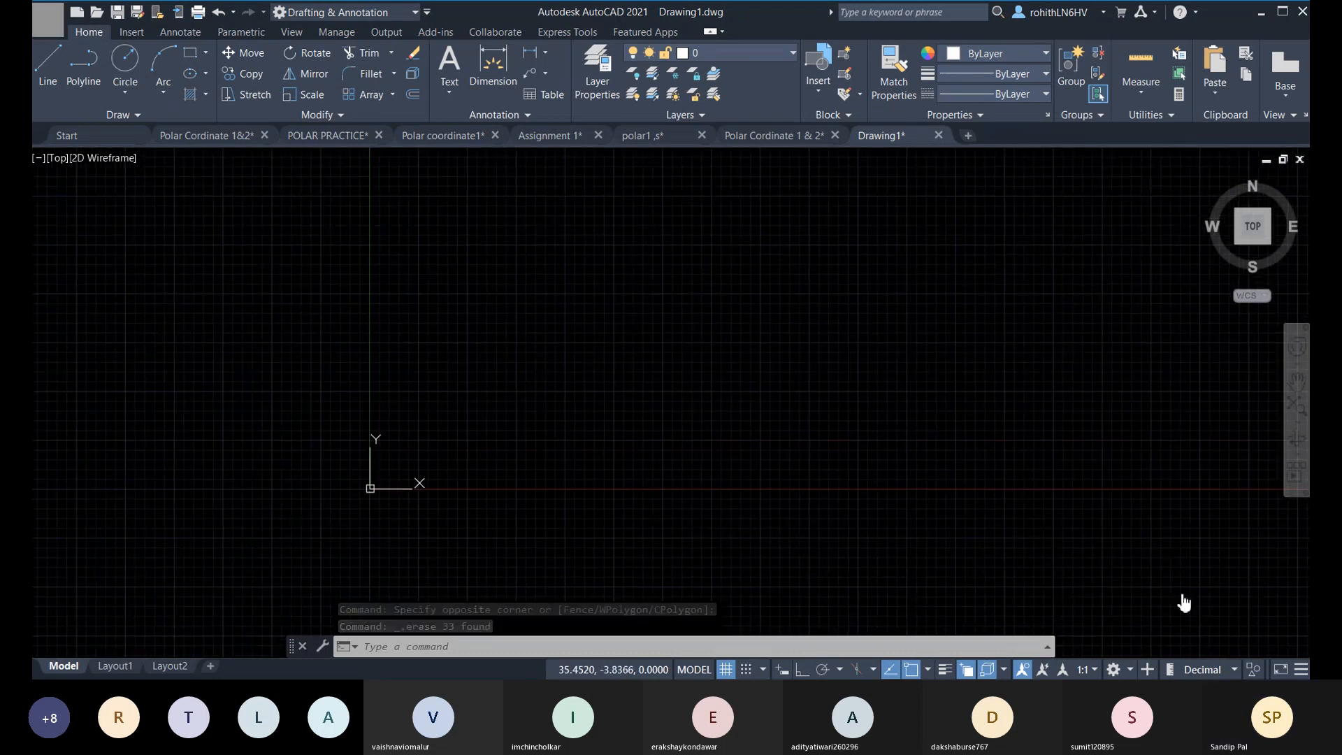
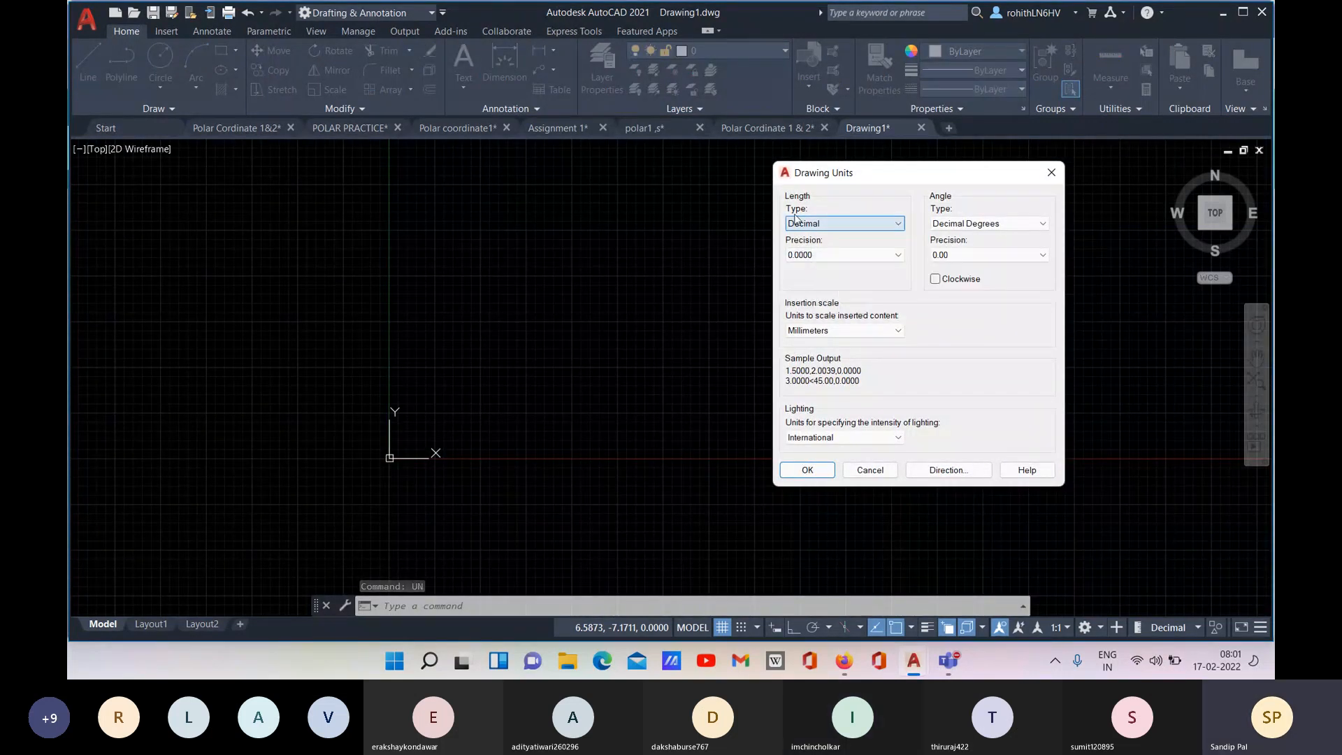
Move the Drawing Units dialog aside, try the Engineering length type, and return it to Decimal.
{"action": "left_click_drag", "start_coordinate": [815, 178], "coordinate": [682, 177]}
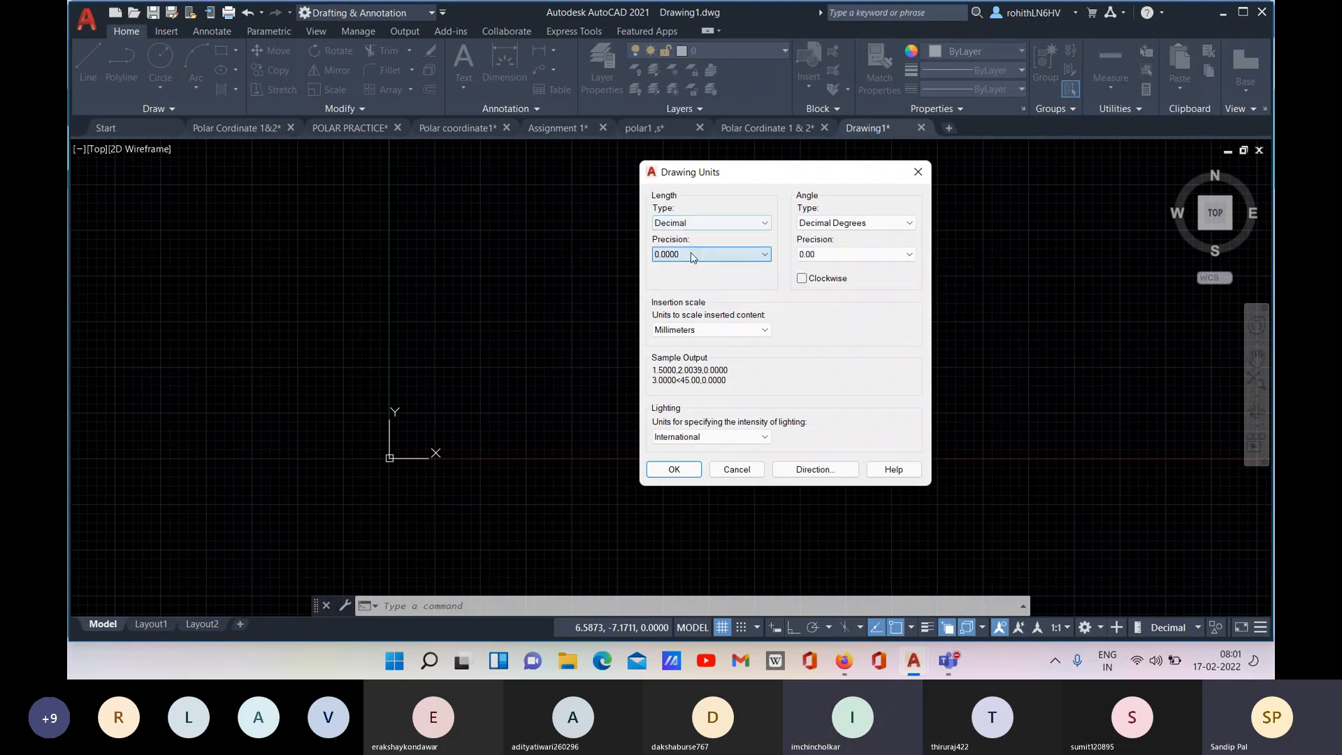
{"action": "left_click", "coordinate": [696, 225]}
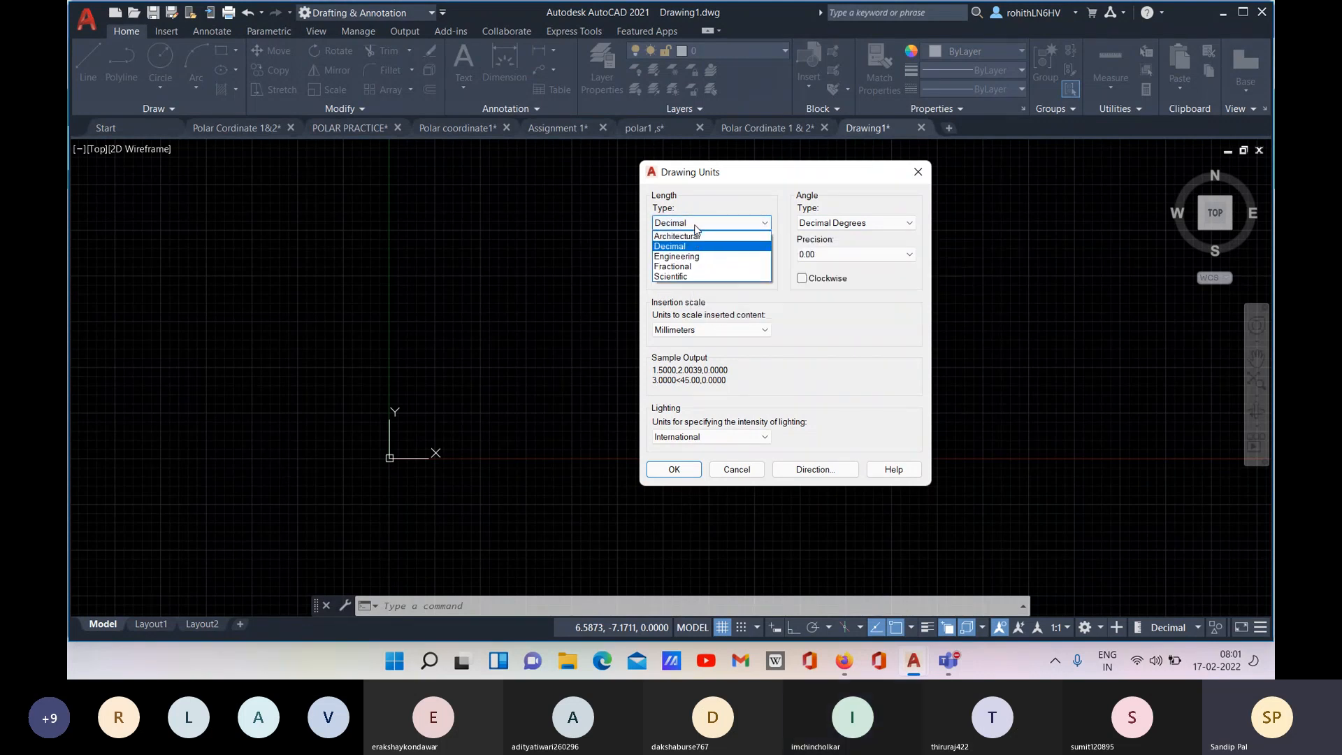
{"action": "left_click", "coordinate": [675, 251]}
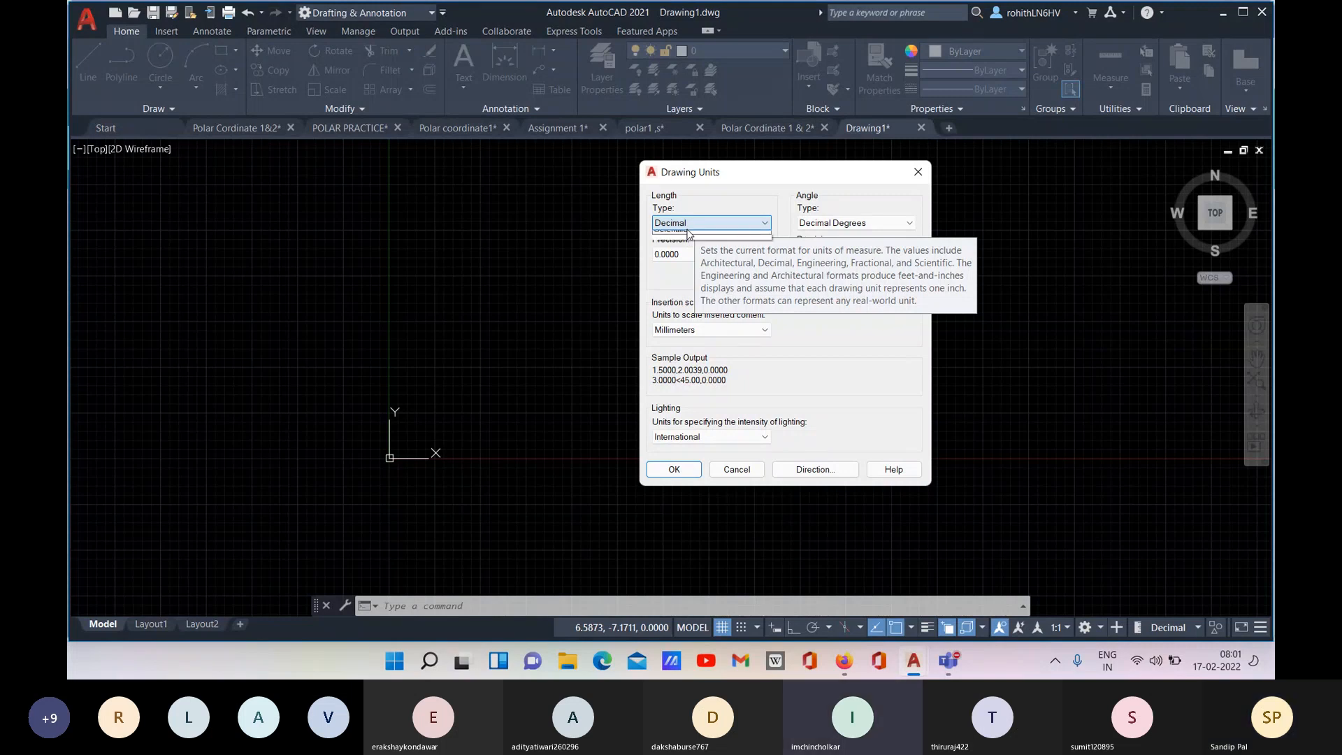
{"action": "left_click", "coordinate": [688, 227]}
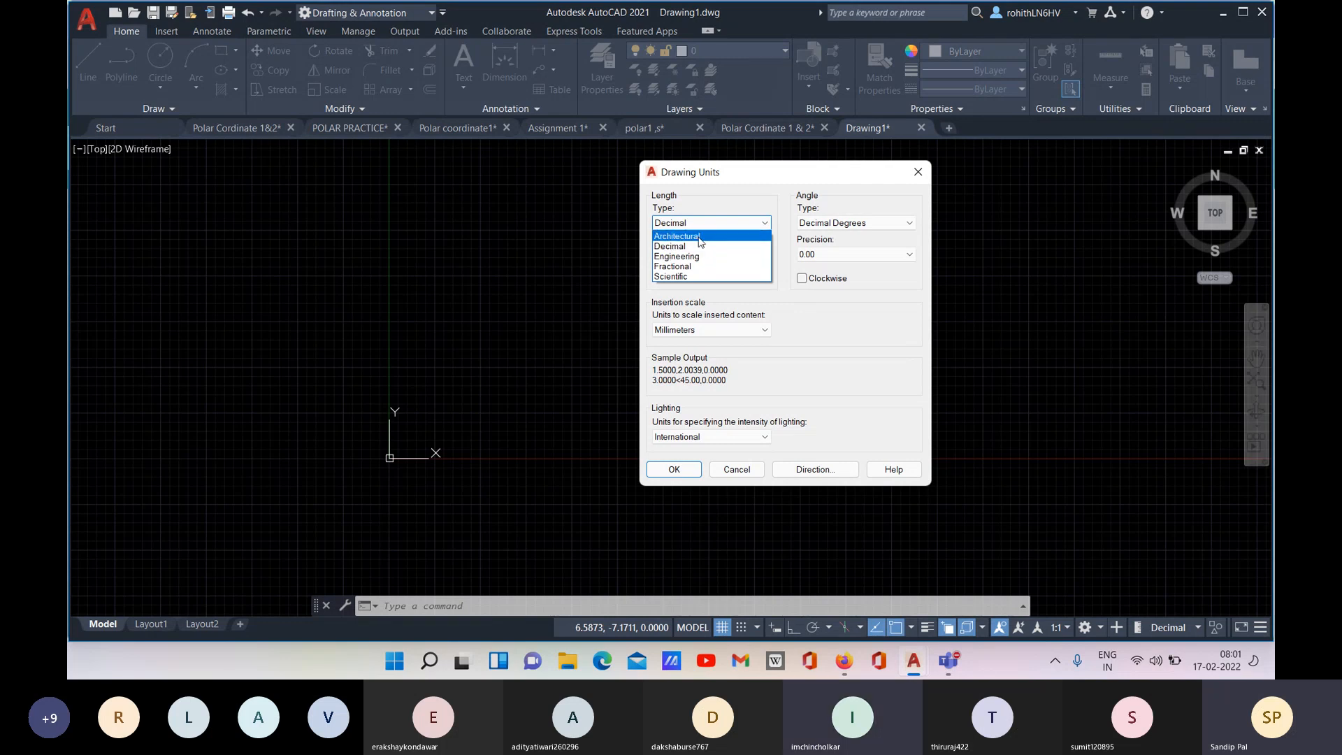
{"action": "left_click", "coordinate": [694, 257]}
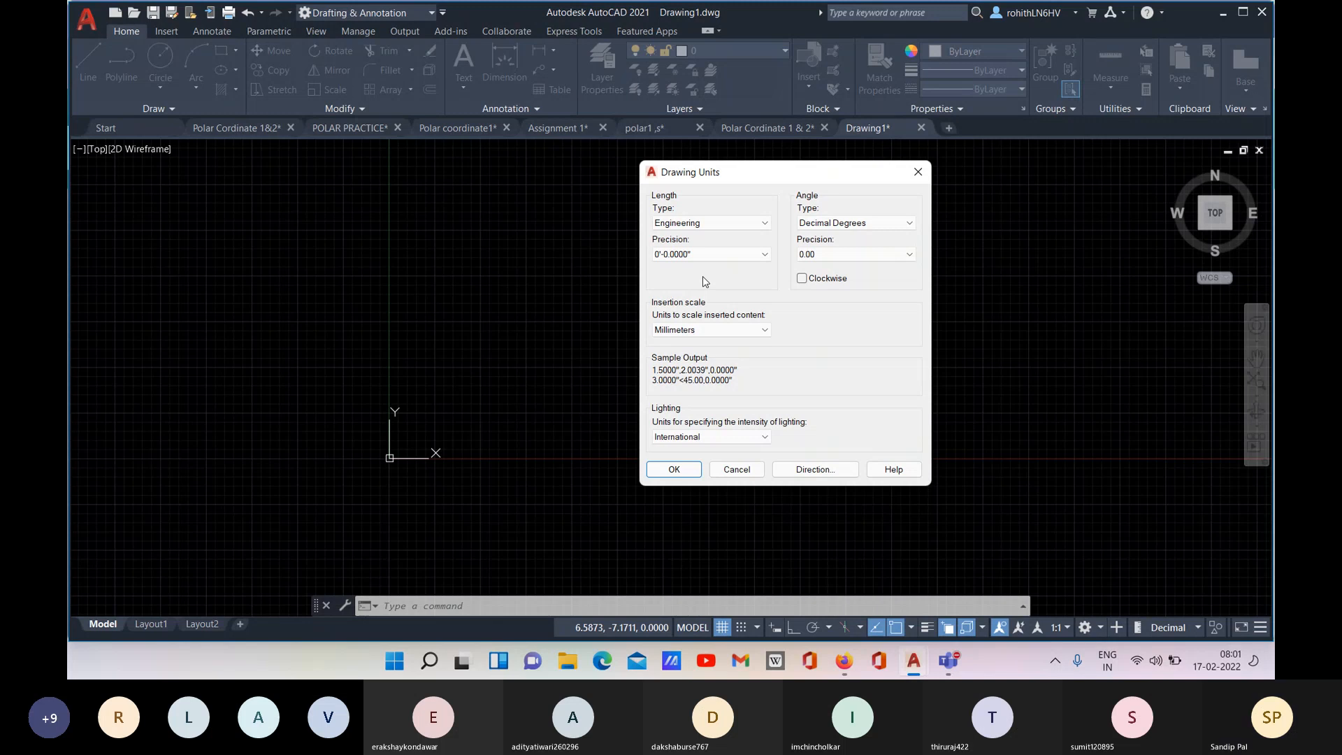
{"action": "left_click", "coordinate": [703, 222]}
{"action": "left_click", "coordinate": [683, 248]}
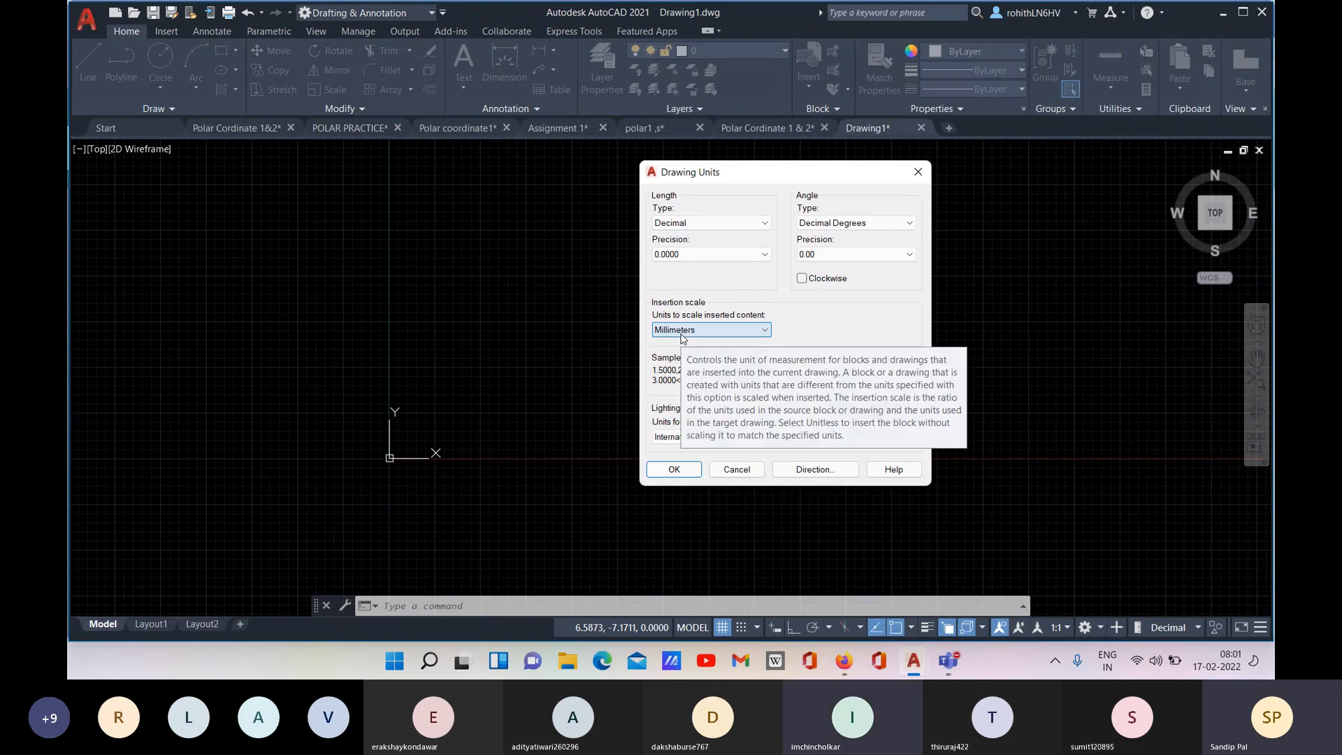
Try the Engineering, Fractional and Scientific length types in turn, and return the length type to Decimal.
{"action": "left_click", "coordinate": [685, 223]}
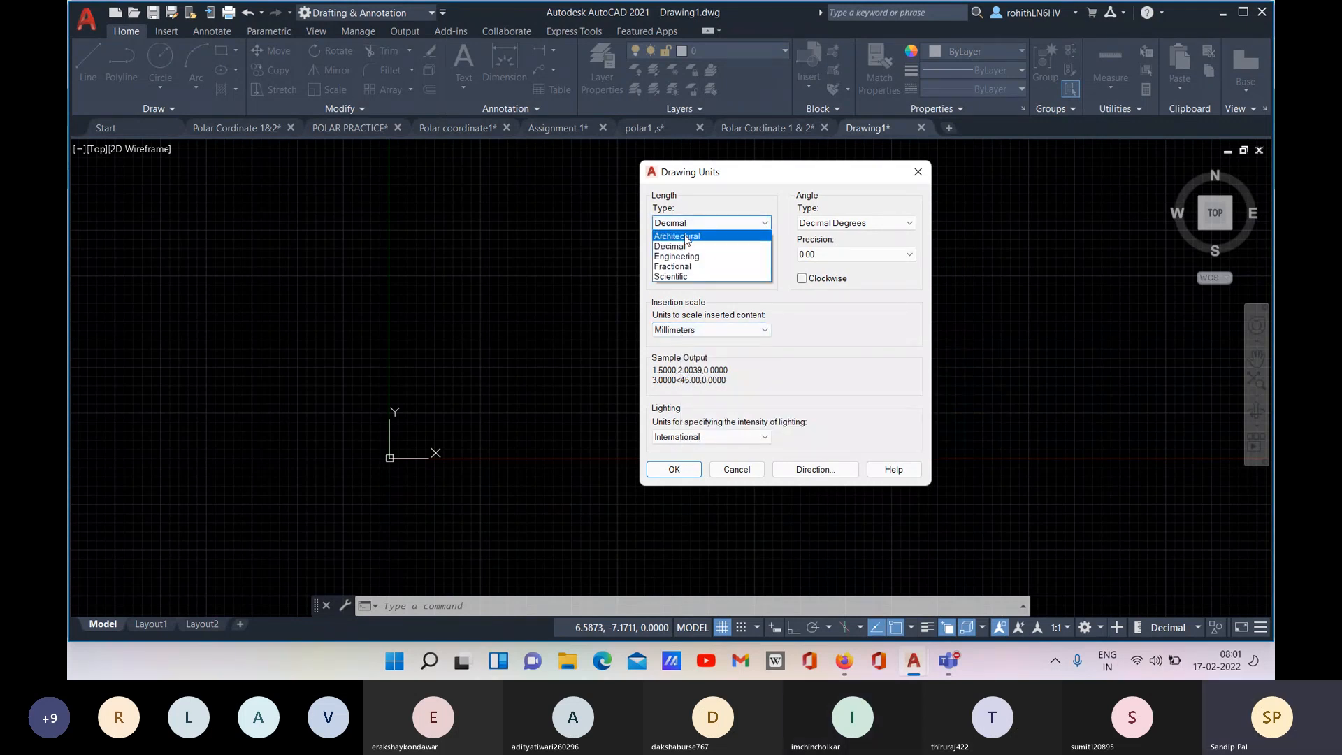
{"action": "left_click", "coordinate": [682, 257]}
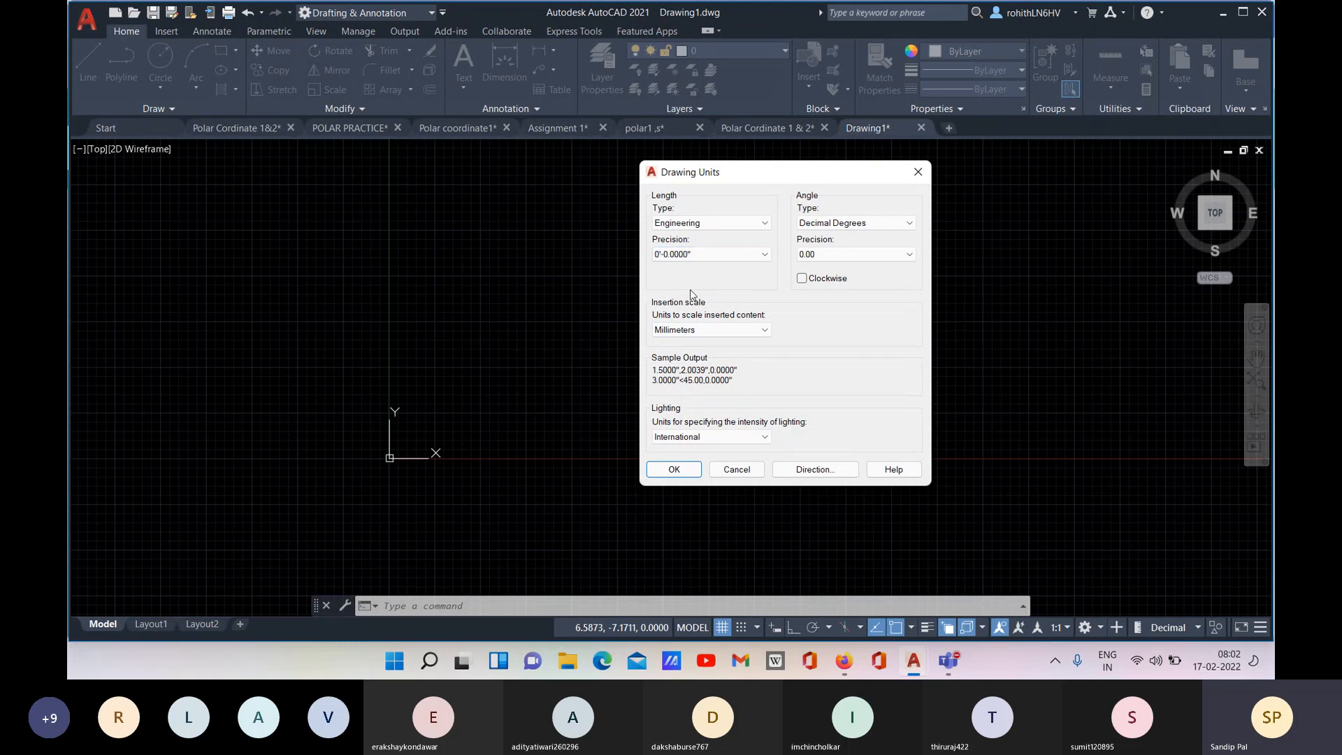
{"action": "left_click", "coordinate": [684, 223]}
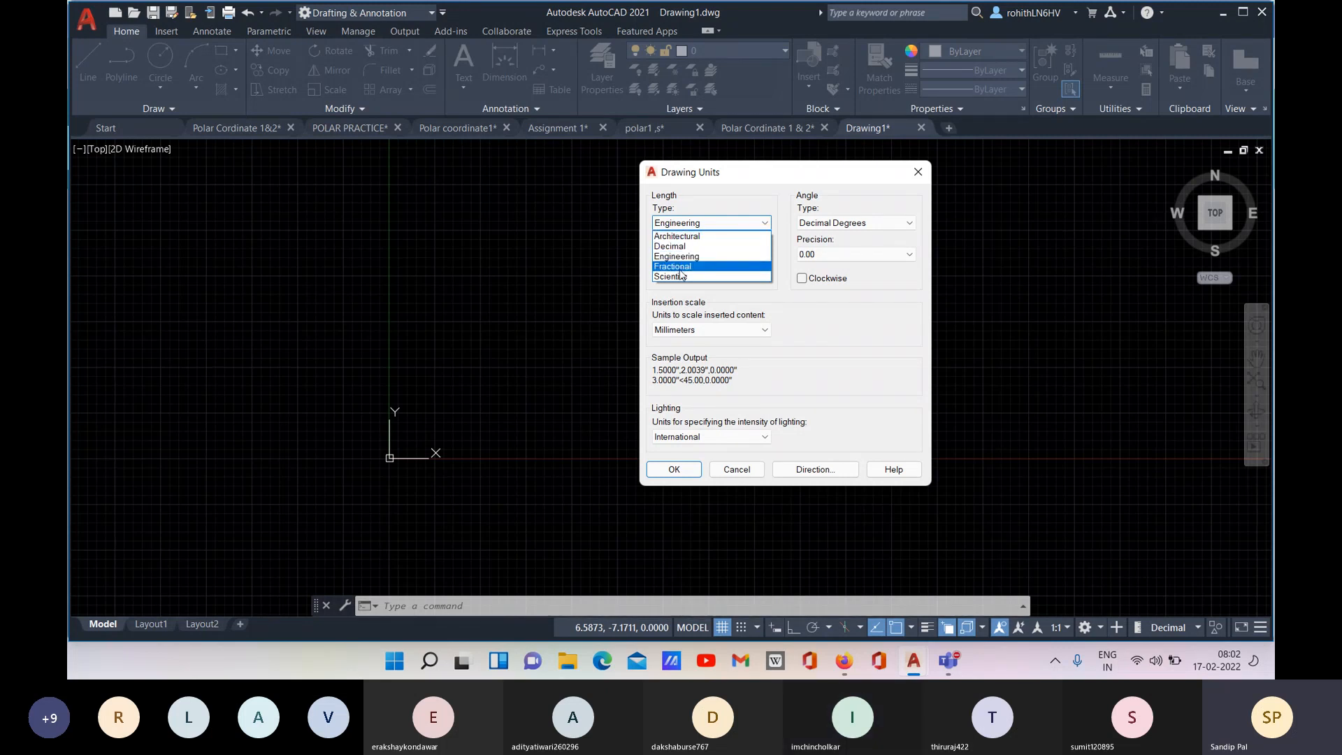
{"action": "left_click", "coordinate": [680, 268]}
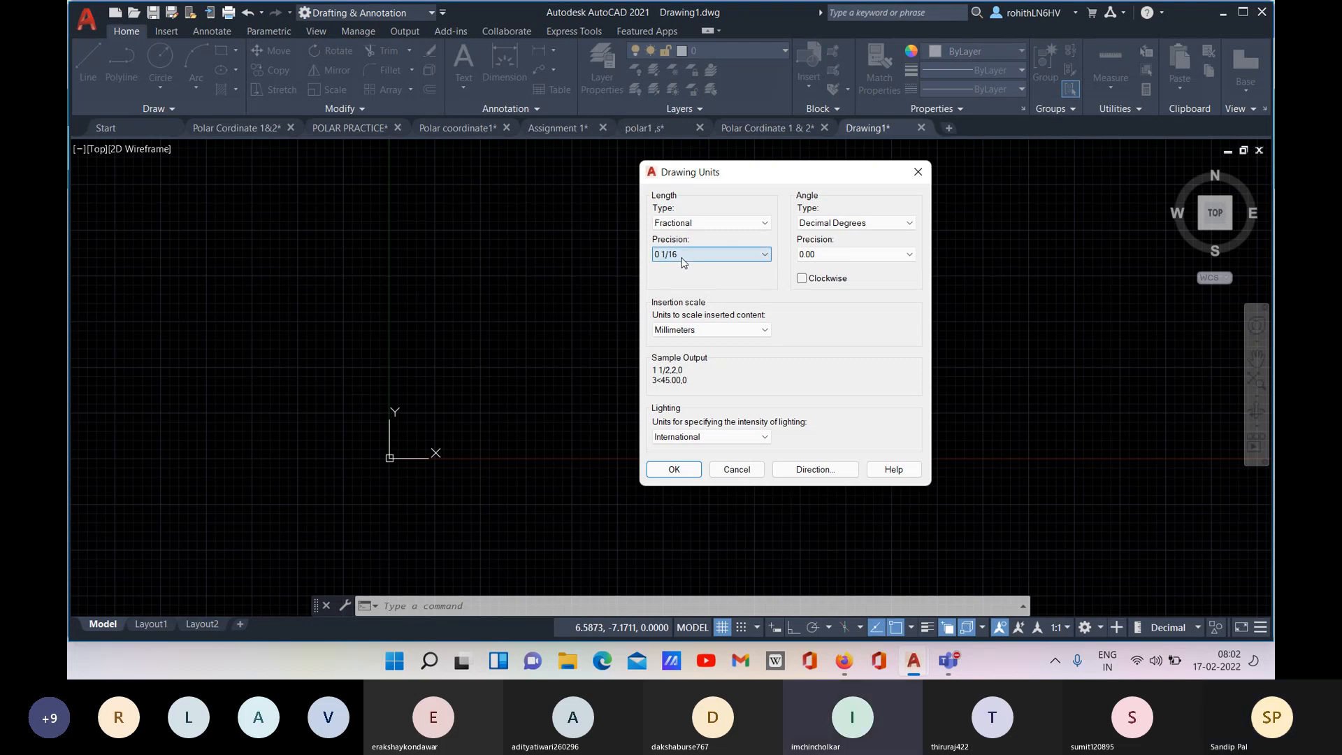
{"action": "left_click", "coordinate": [698, 222]}
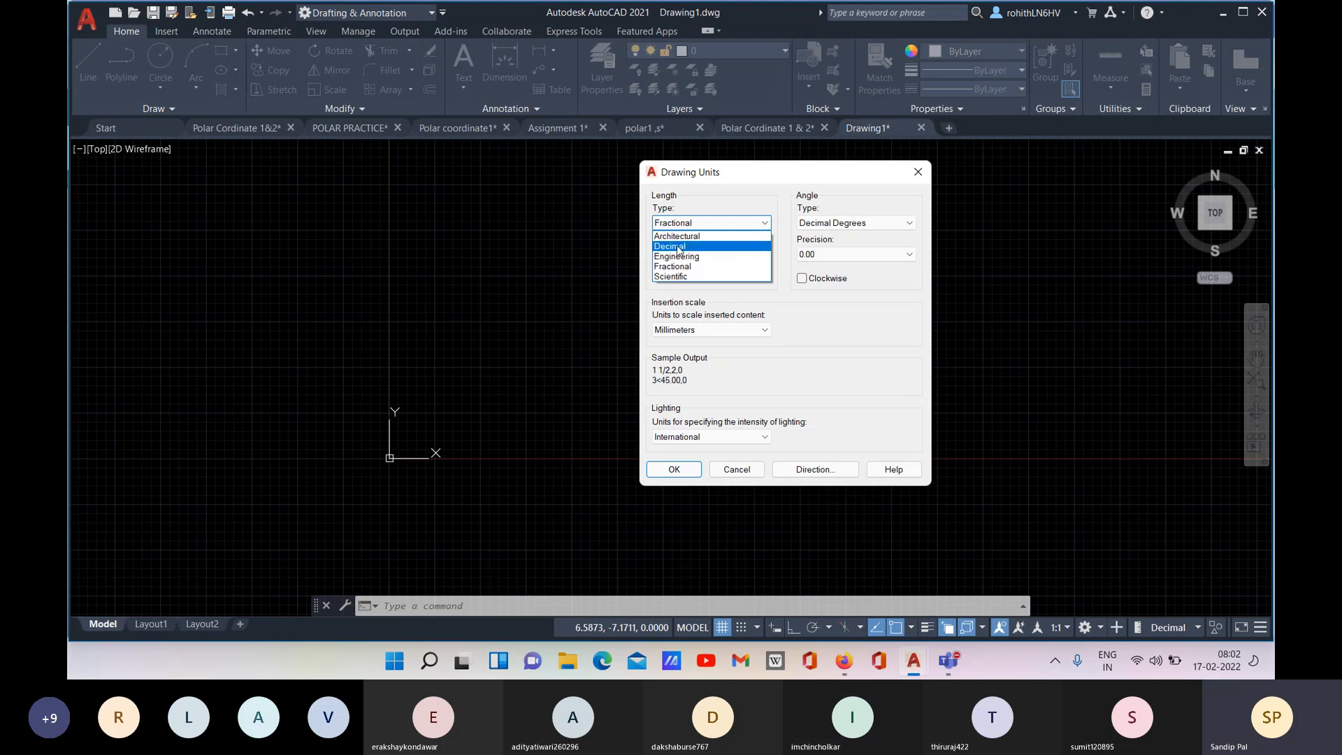
{"action": "left_click", "coordinate": [708, 278]}
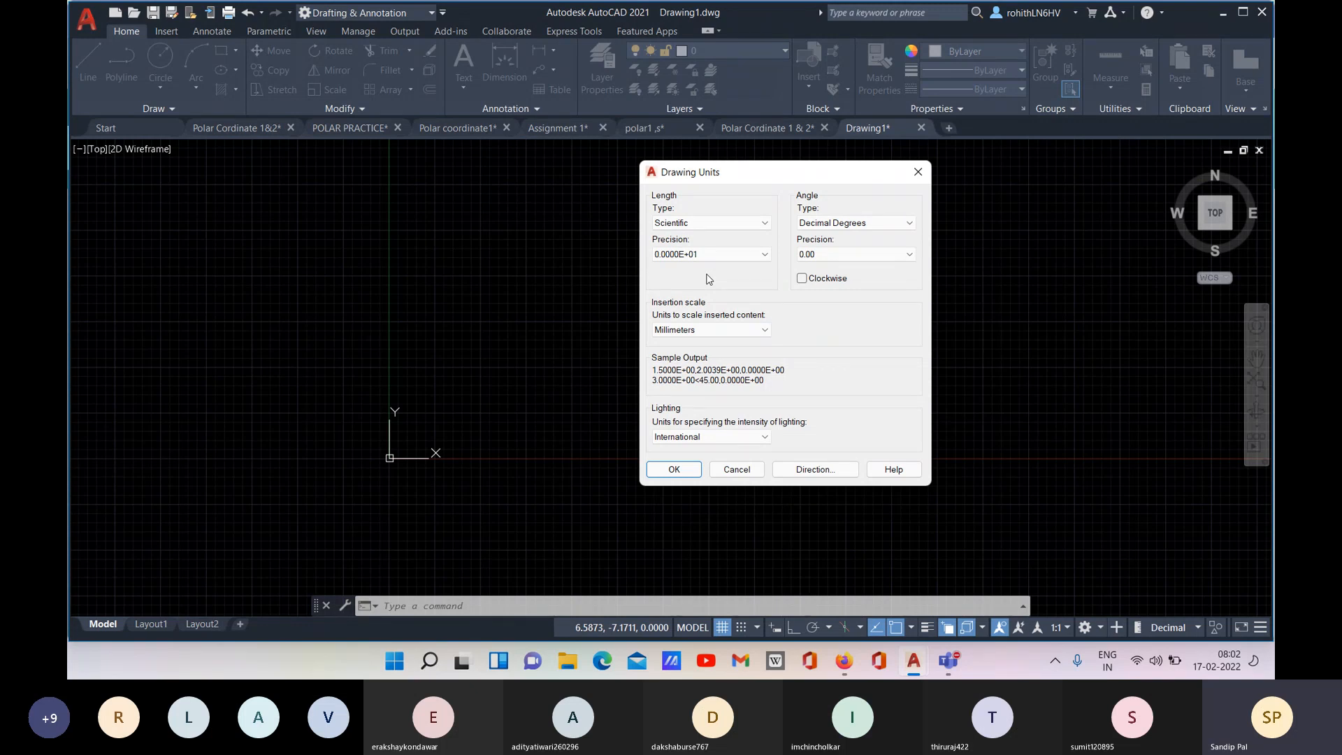
{"action": "left_click", "coordinate": [741, 222]}
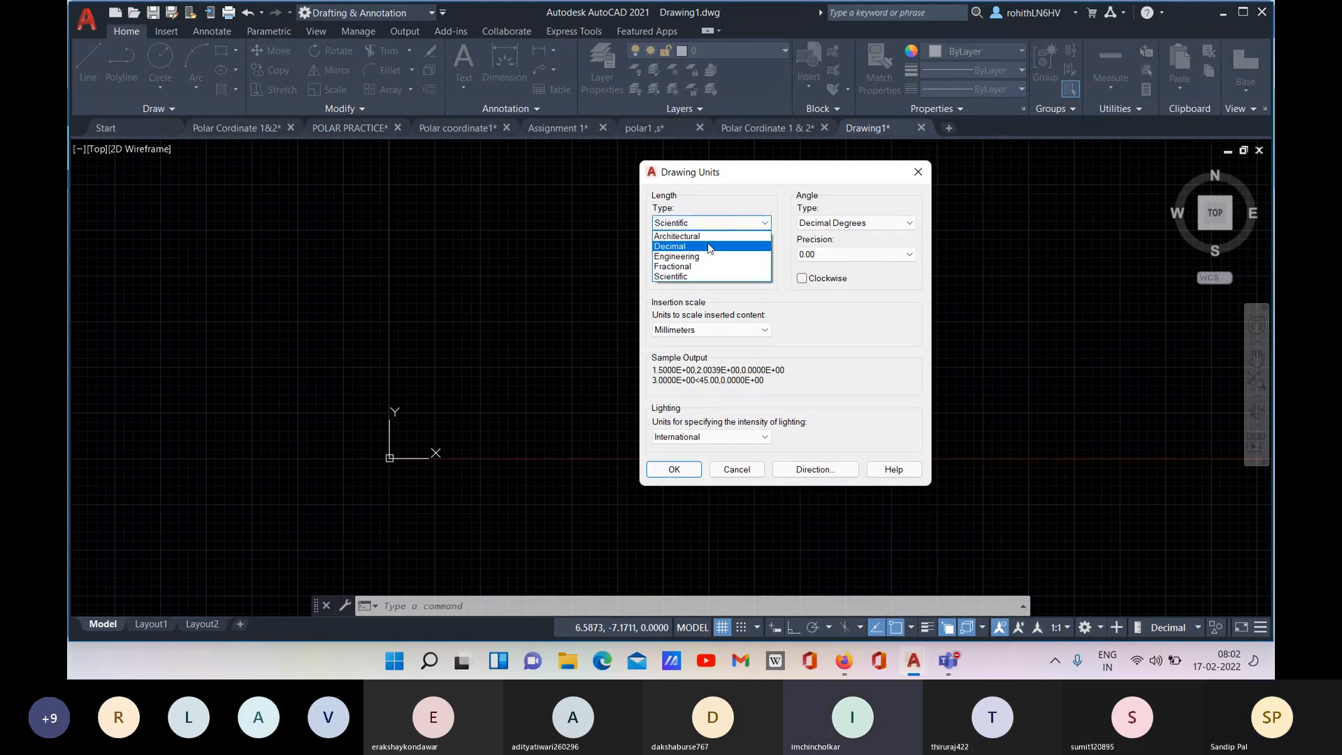
{"action": "left_click", "coordinate": [709, 247]}
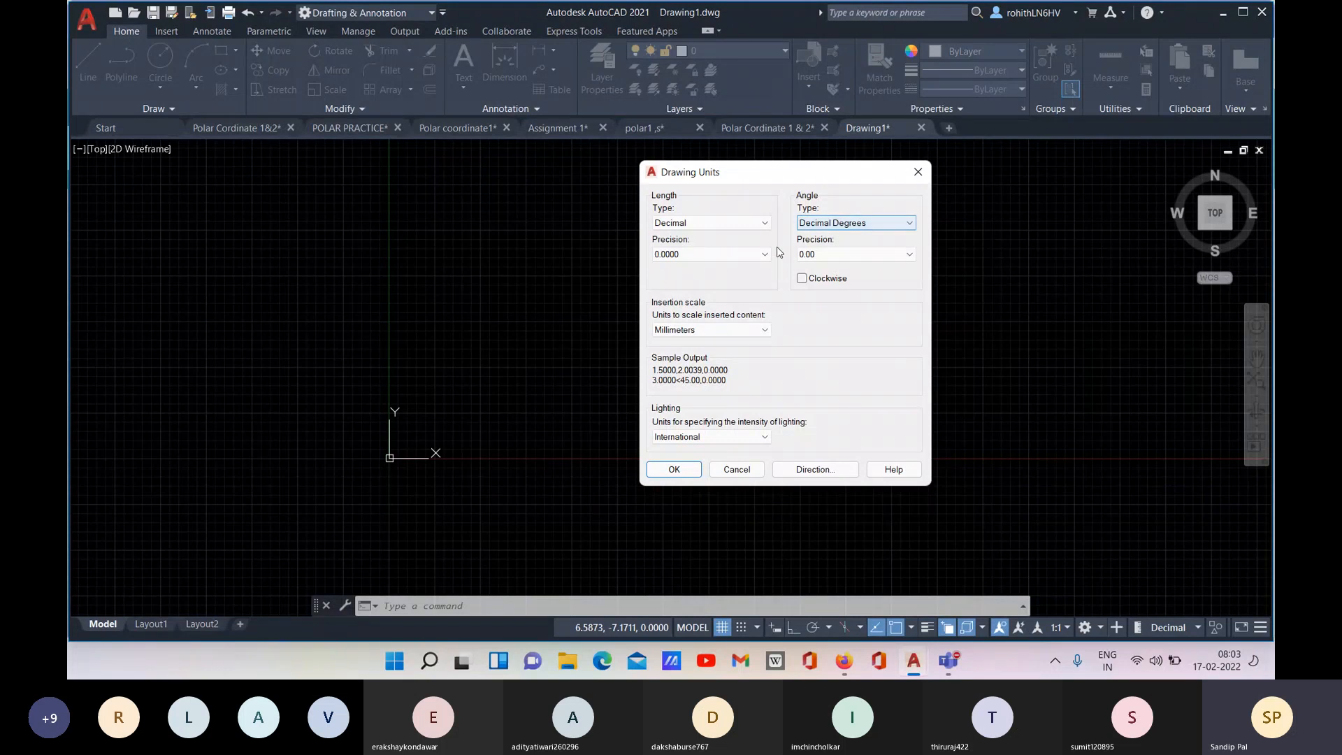
Try Surveyor's Units as the angle type, and return the angle type to Decimal Degrees.
{"action": "left_click", "coordinate": [807, 224]}
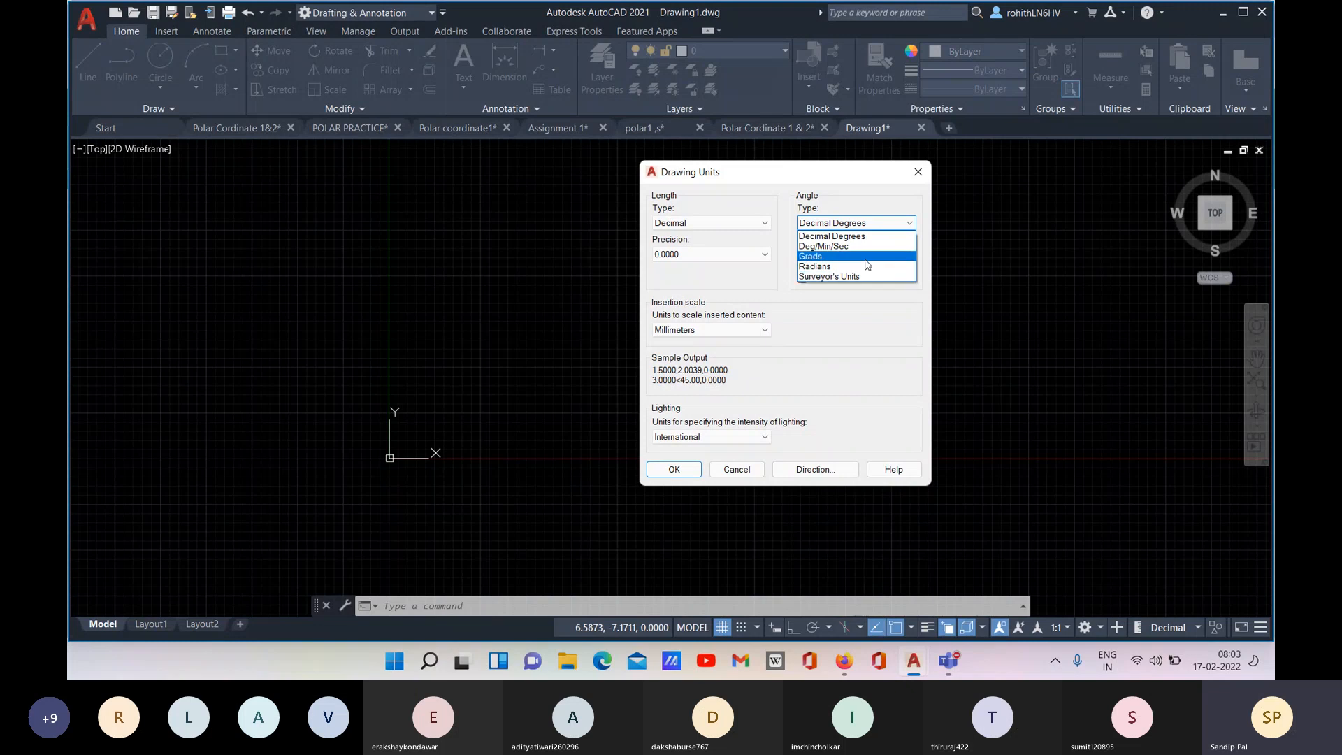
{"action": "left_click", "coordinate": [828, 276]}
{"action": "left_click", "coordinate": [811, 254]}
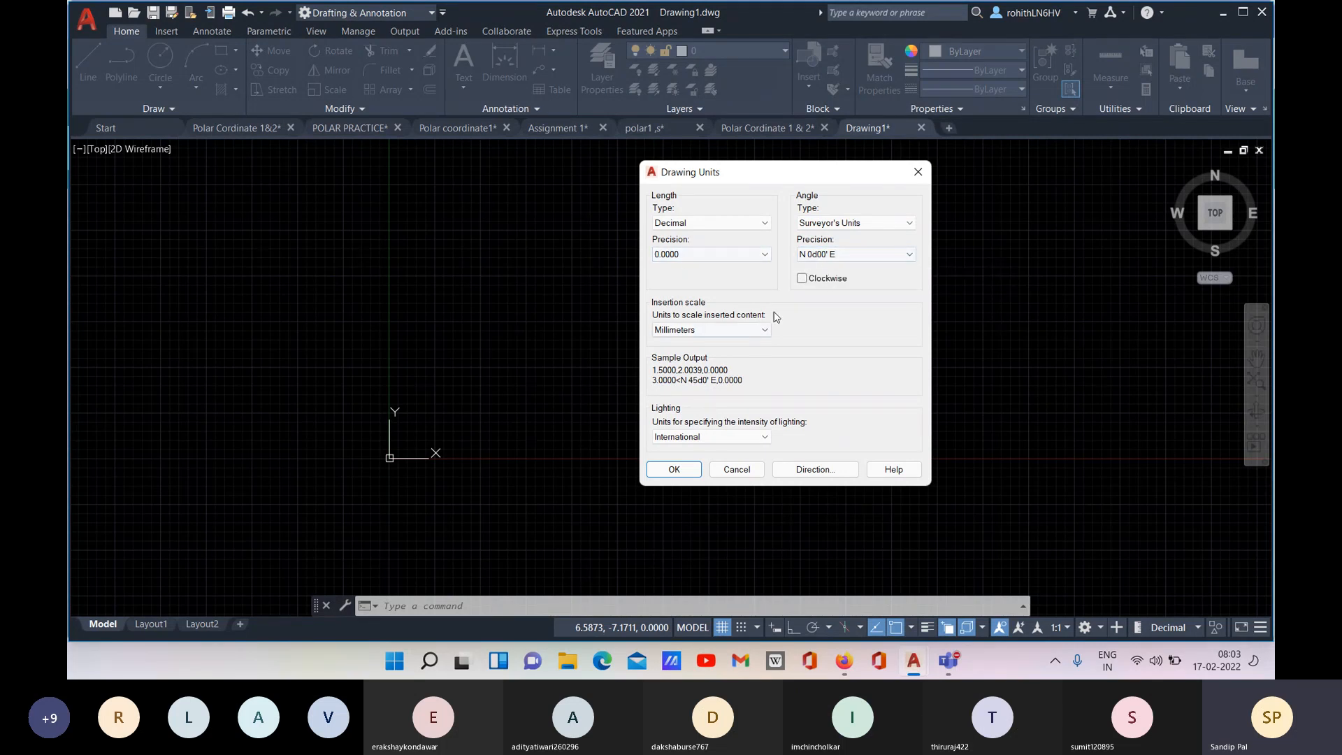
{"action": "left_click", "coordinate": [832, 224]}
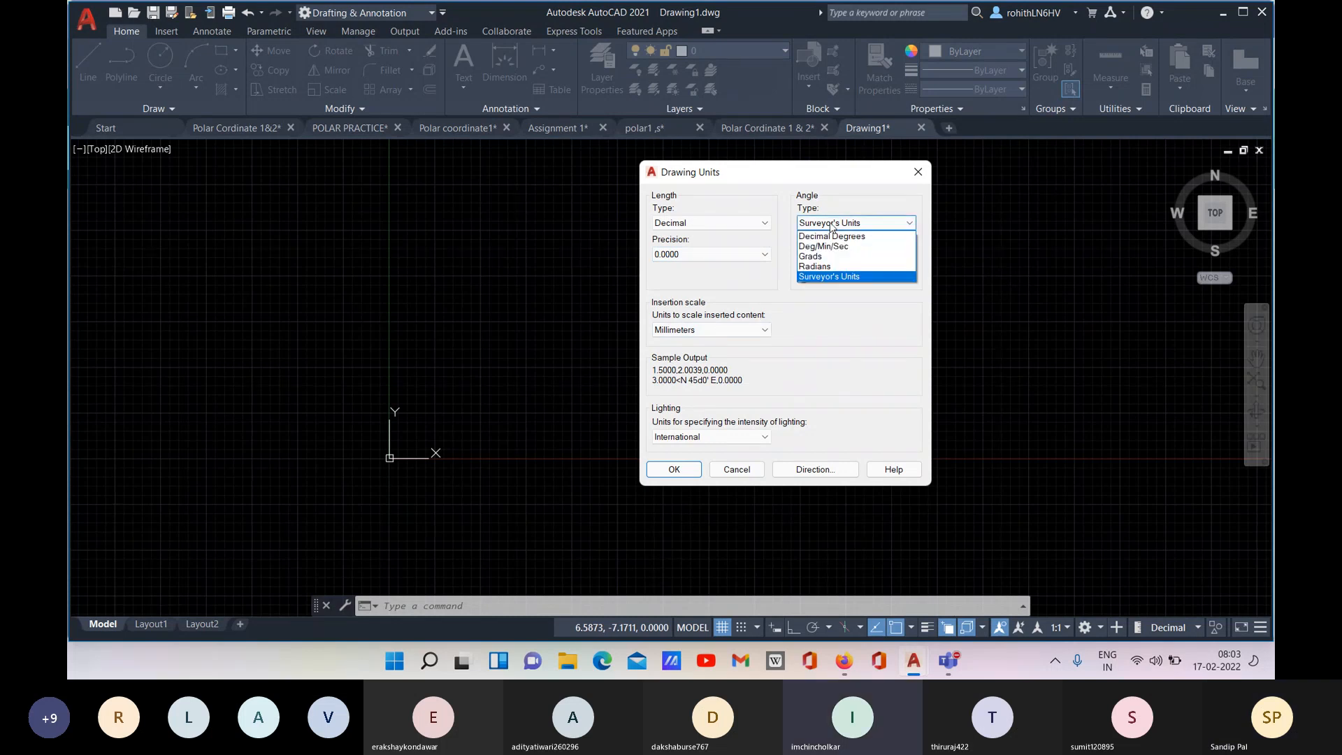
{"action": "left_click", "coordinate": [832, 237]}
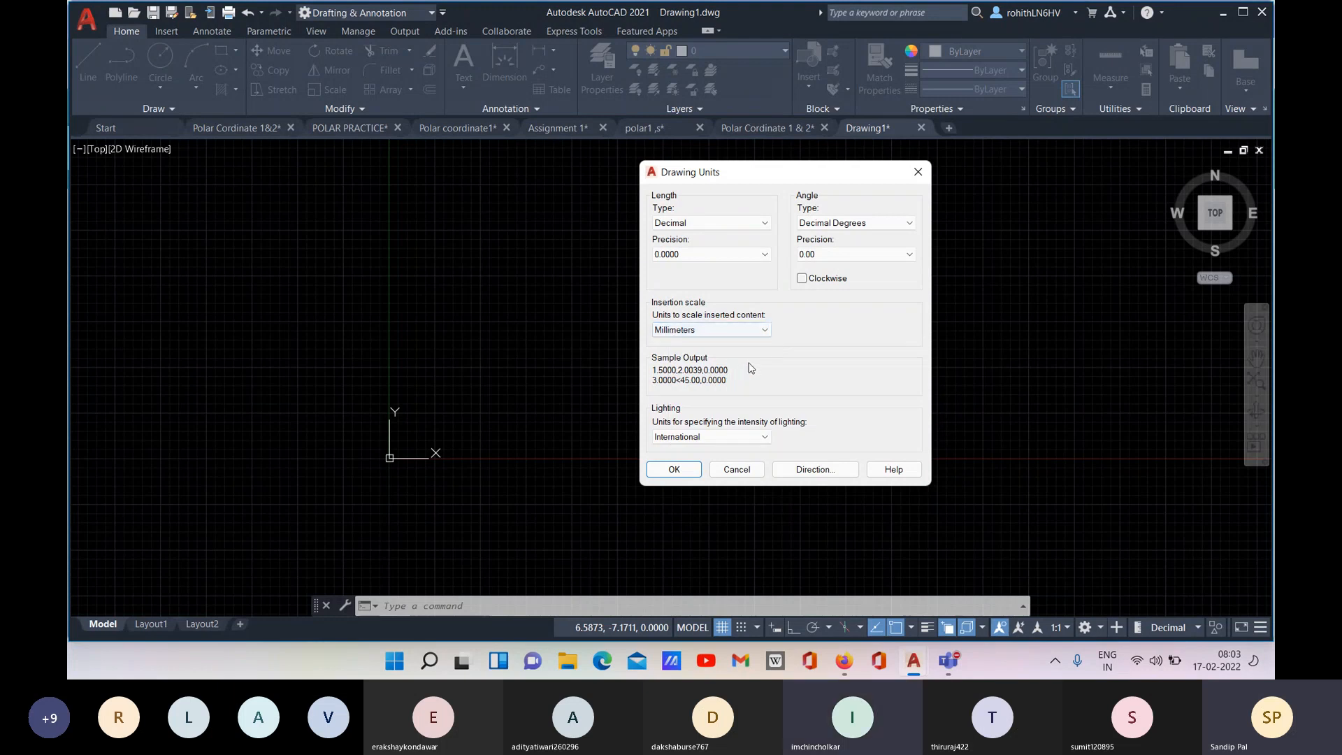
Switch to the Microsoft Teams meeting window.
{"action": "left_click", "coordinate": [1141, 576]}
{"action": "left_click", "coordinate": [1141, 571]}
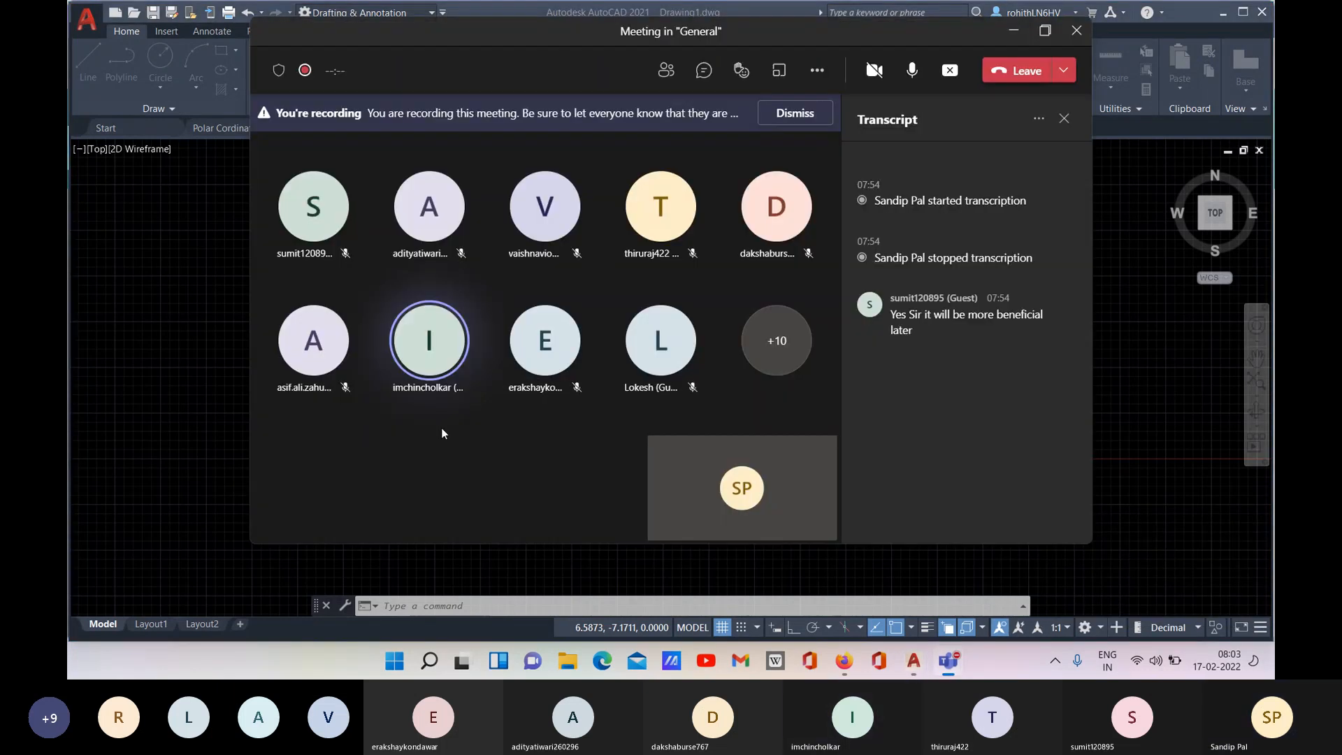
Minimize the Teams meeting window and return to the Drawing Units dialog in AutoCAD.
{"action": "left_click", "coordinate": [458, 389]}
{"action": "left_click", "coordinate": [526, 334]}
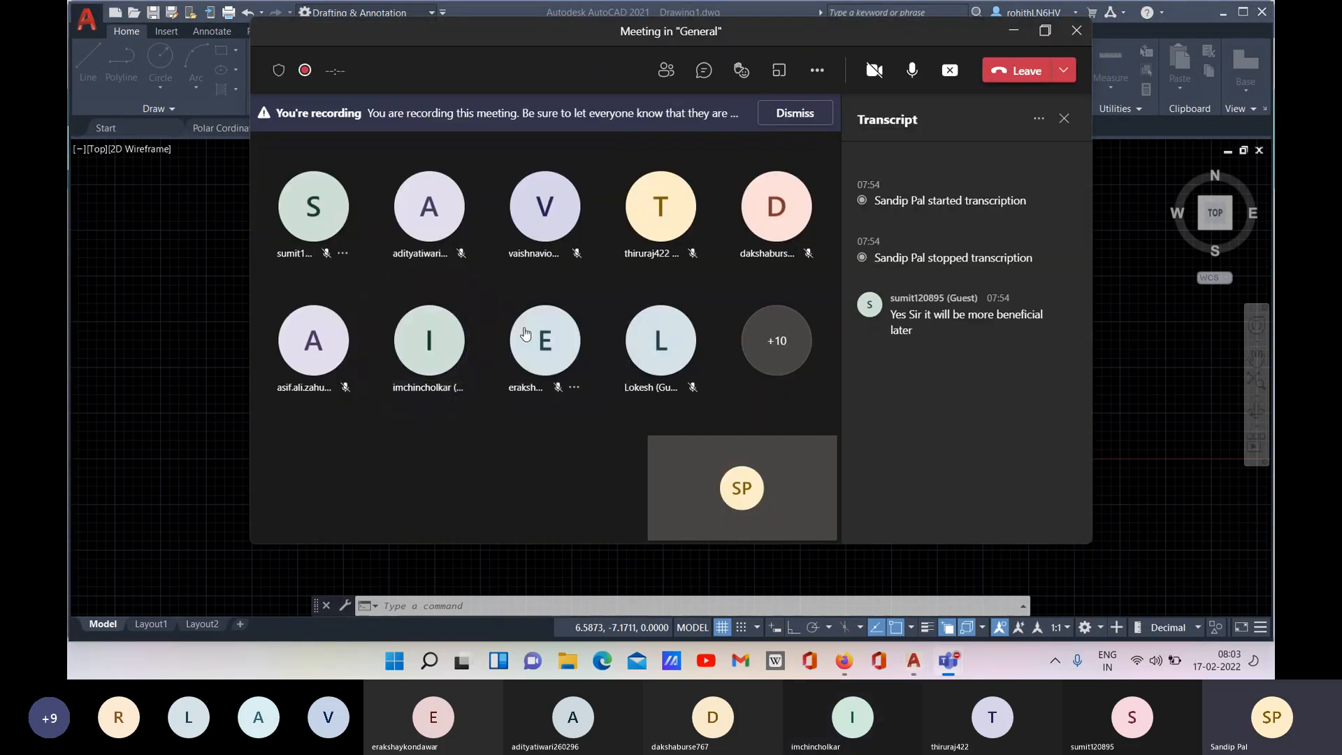
{"action": "left_click", "coordinate": [1014, 30]}
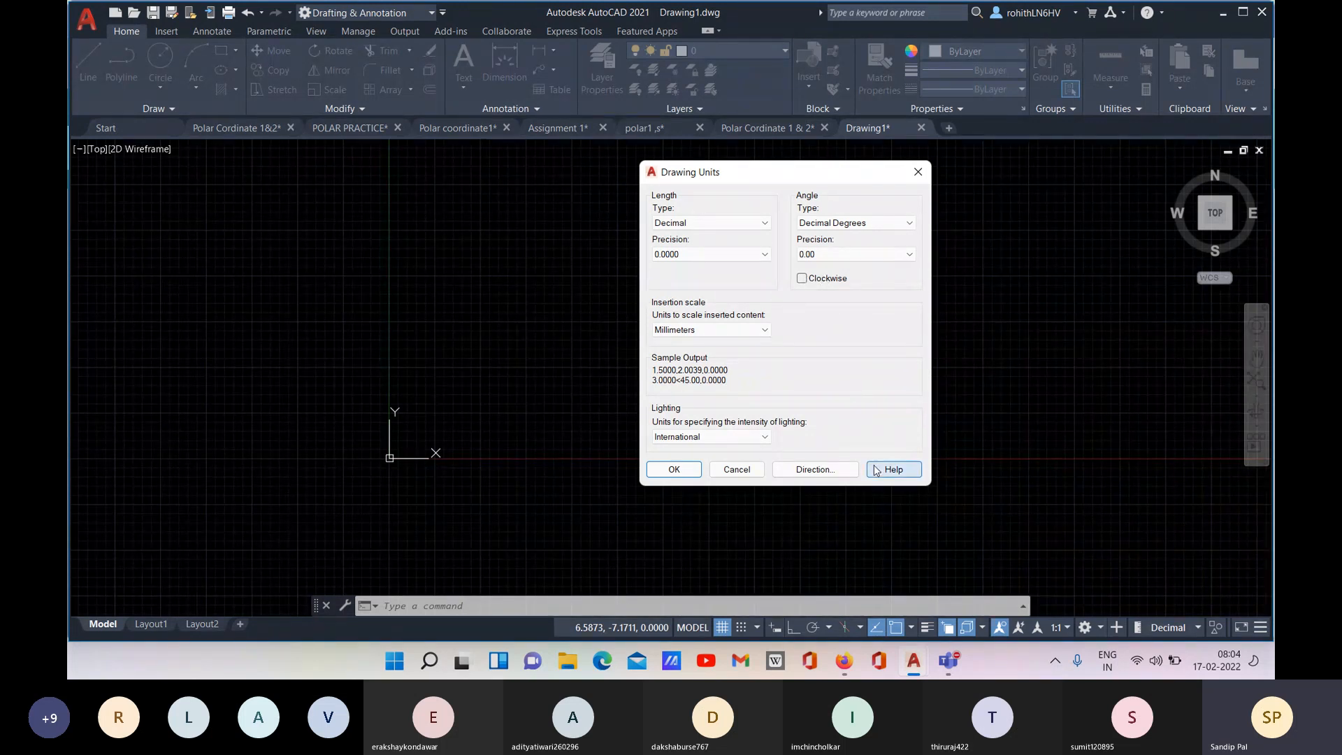
Open the direction settings, move the Direction Control dialog aside, and set the base angle to West.
{"action": "left_click", "coordinate": [783, 475]}
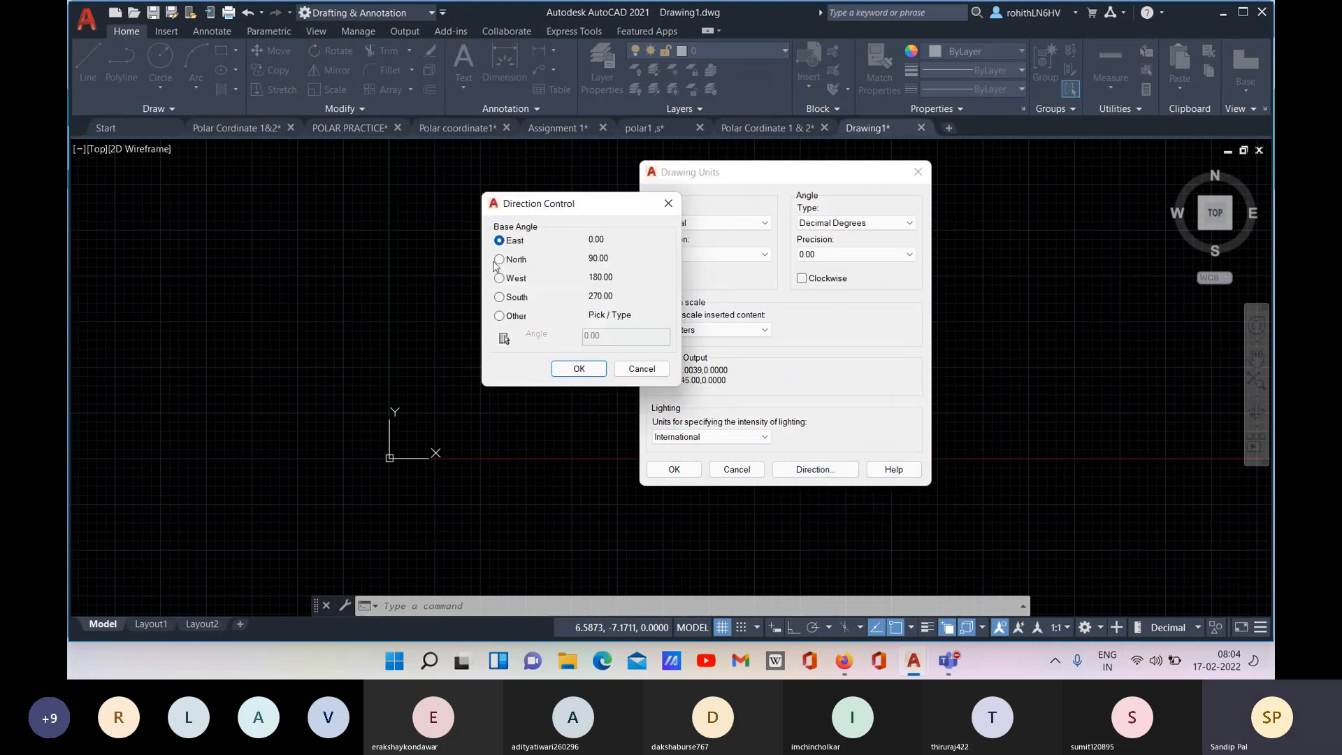
{"action": "left_click_drag", "start_coordinate": [545, 205], "coordinate": [463, 203]}
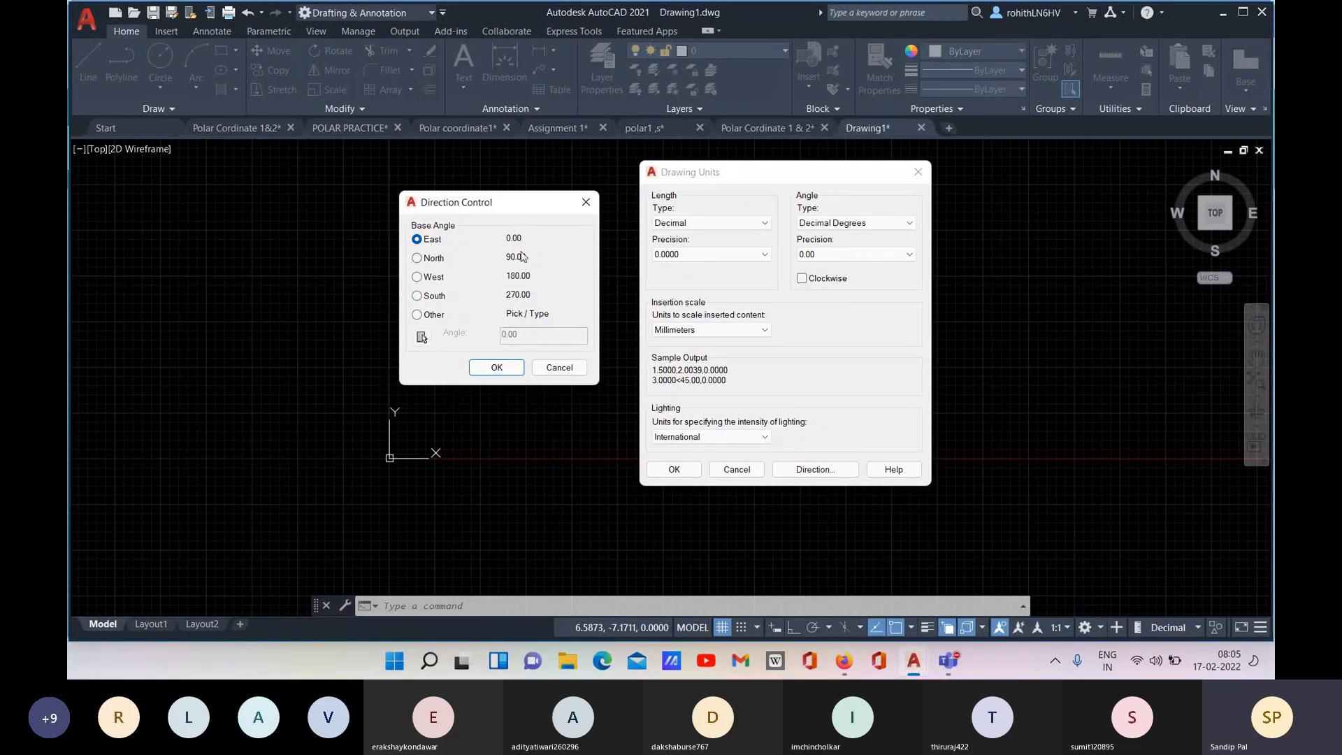
{"action": "left_click", "coordinate": [428, 278]}
{"action": "left_click", "coordinate": [497, 366]}
Turn on clockwise angle measurement and review the compass angles in Direction Control.
{"action": "left_click", "coordinate": [804, 280]}
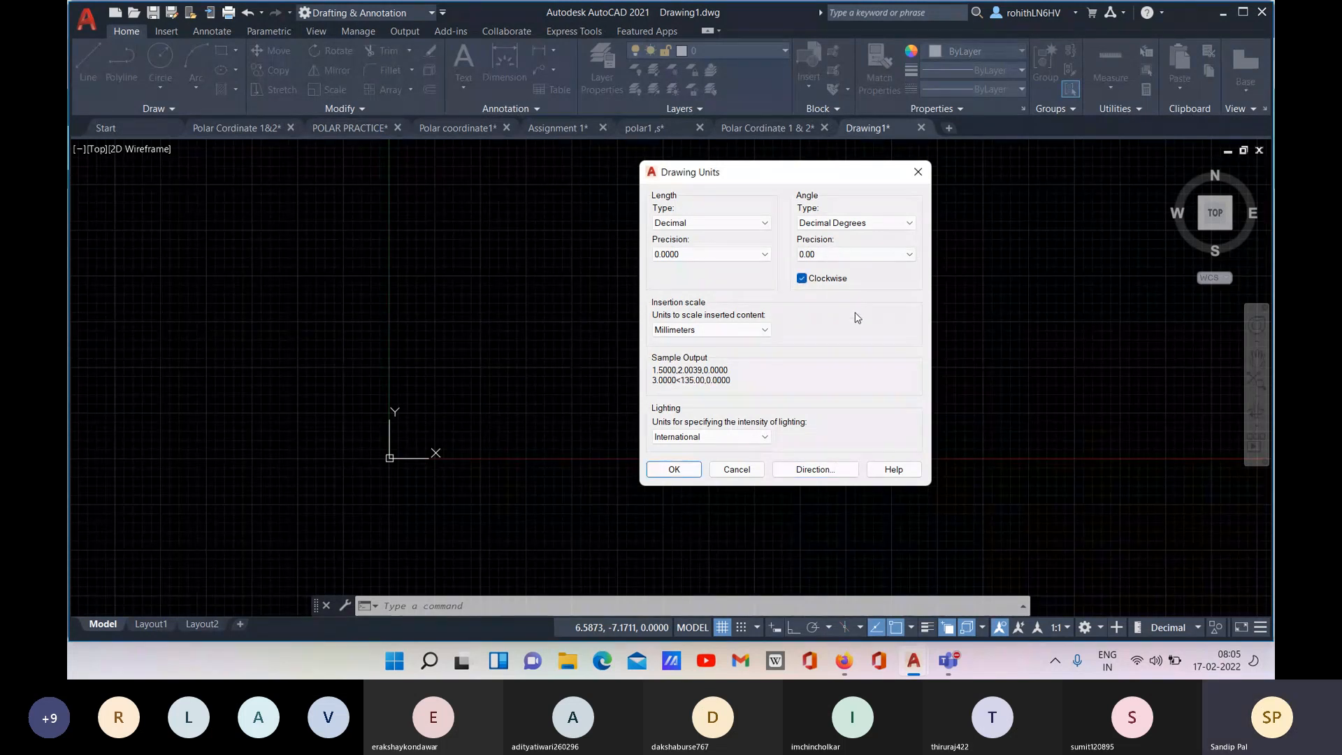
{"action": "left_click", "coordinate": [826, 472]}
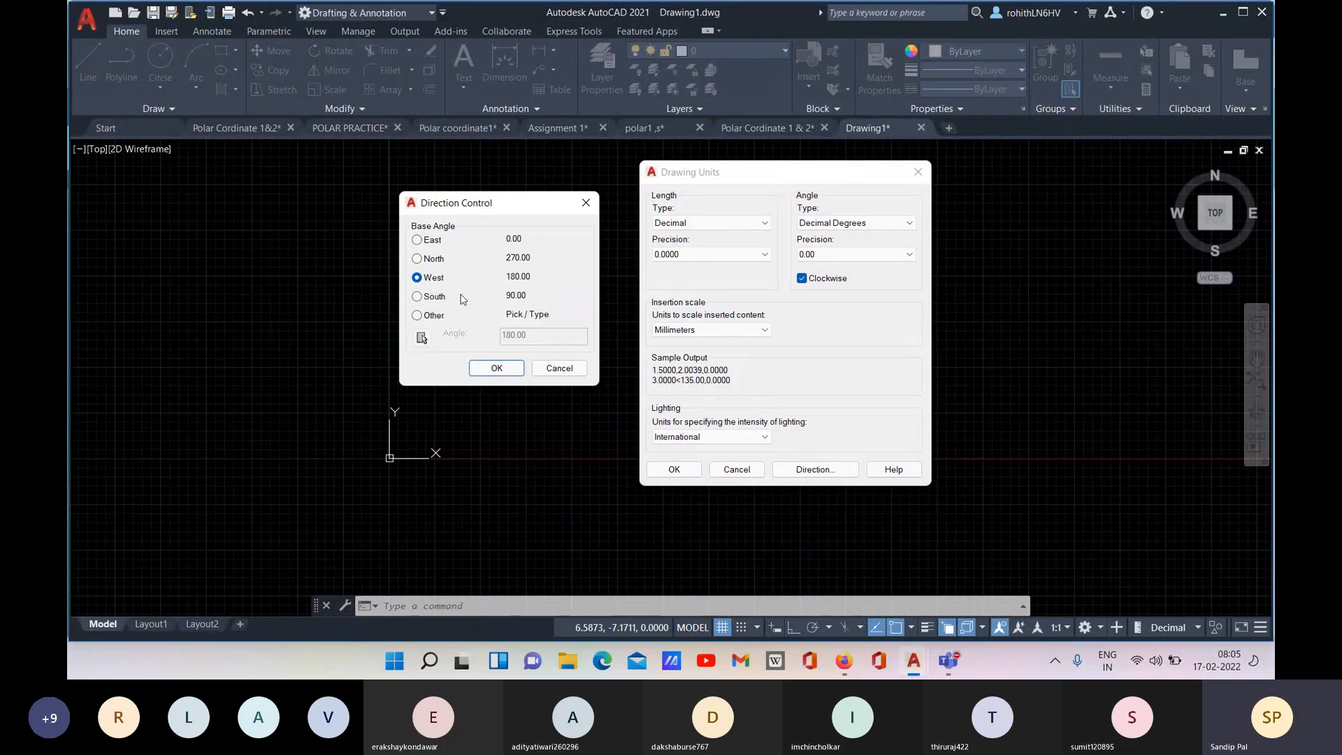
{"action": "left_click", "coordinate": [494, 368]}
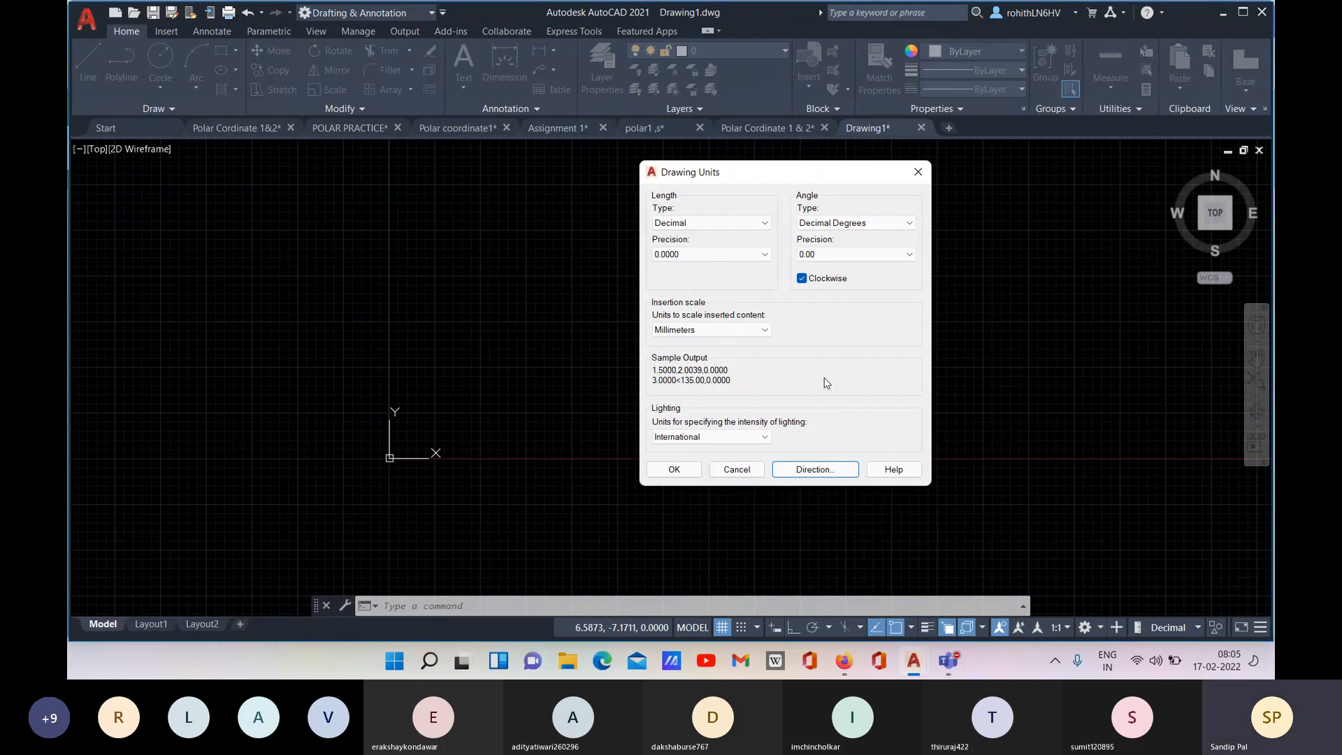
Turn off clockwise angle measurement, return the base angle to East, and accept the drawing units.
{"action": "left_click", "coordinate": [802, 278]}
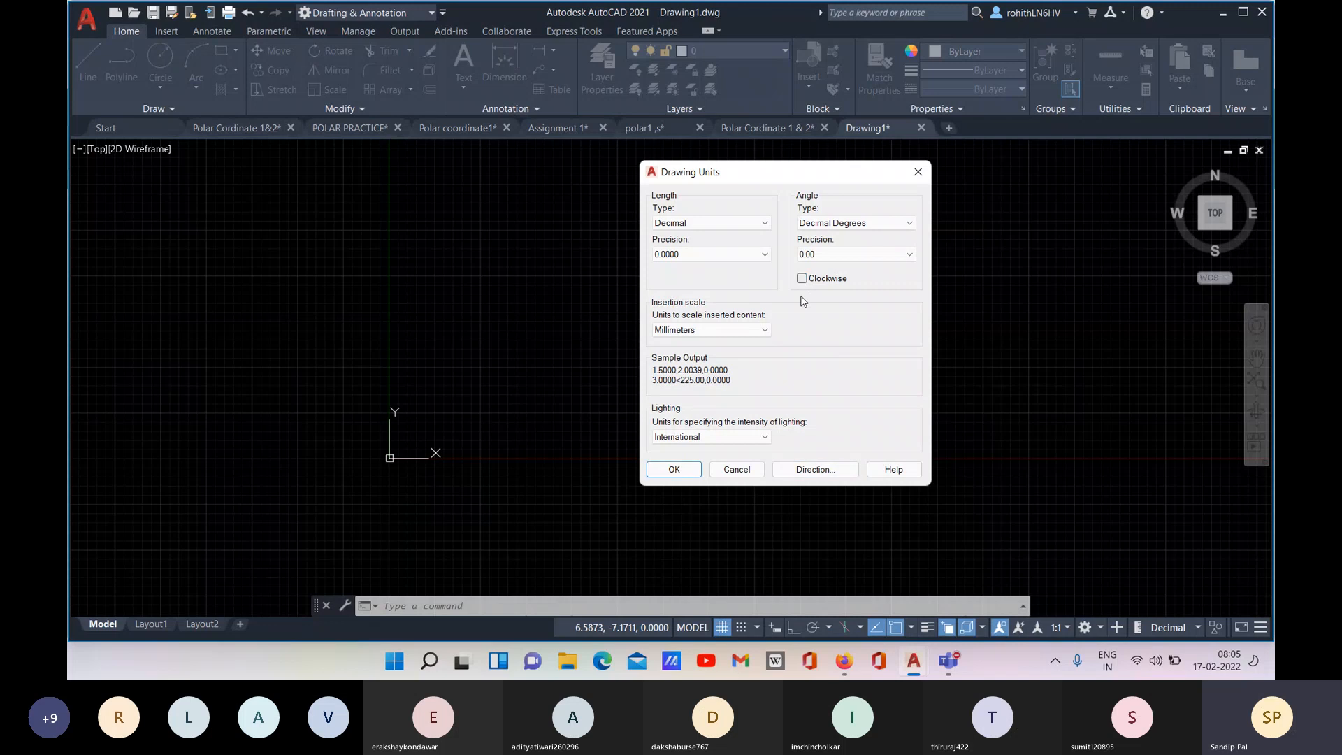
{"action": "left_click", "coordinate": [795, 475]}
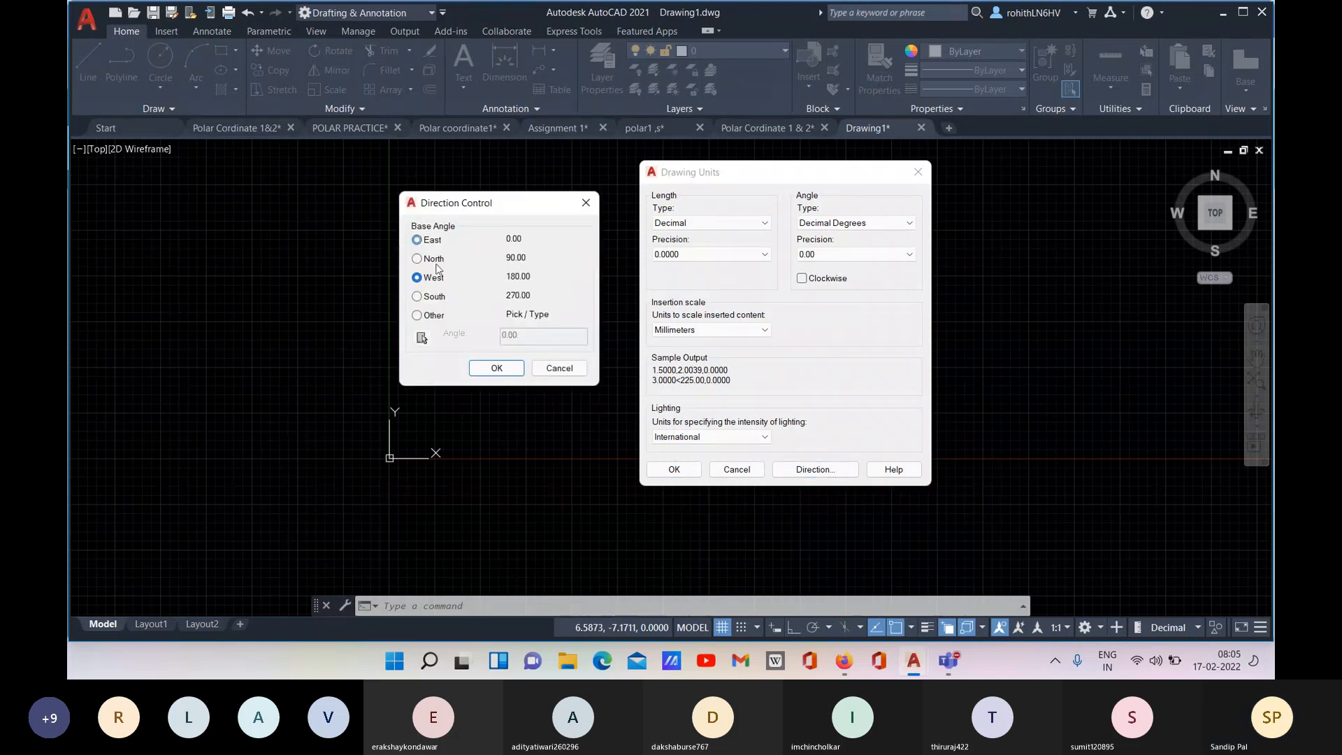
{"action": "left_click", "coordinate": [509, 372]}
{"action": "left_click", "coordinate": [670, 472]}
Run -DWGUNITS and set the drawing's length unit to option 4, Centimeters.
{"action": "left_click", "coordinate": [548, 606]}
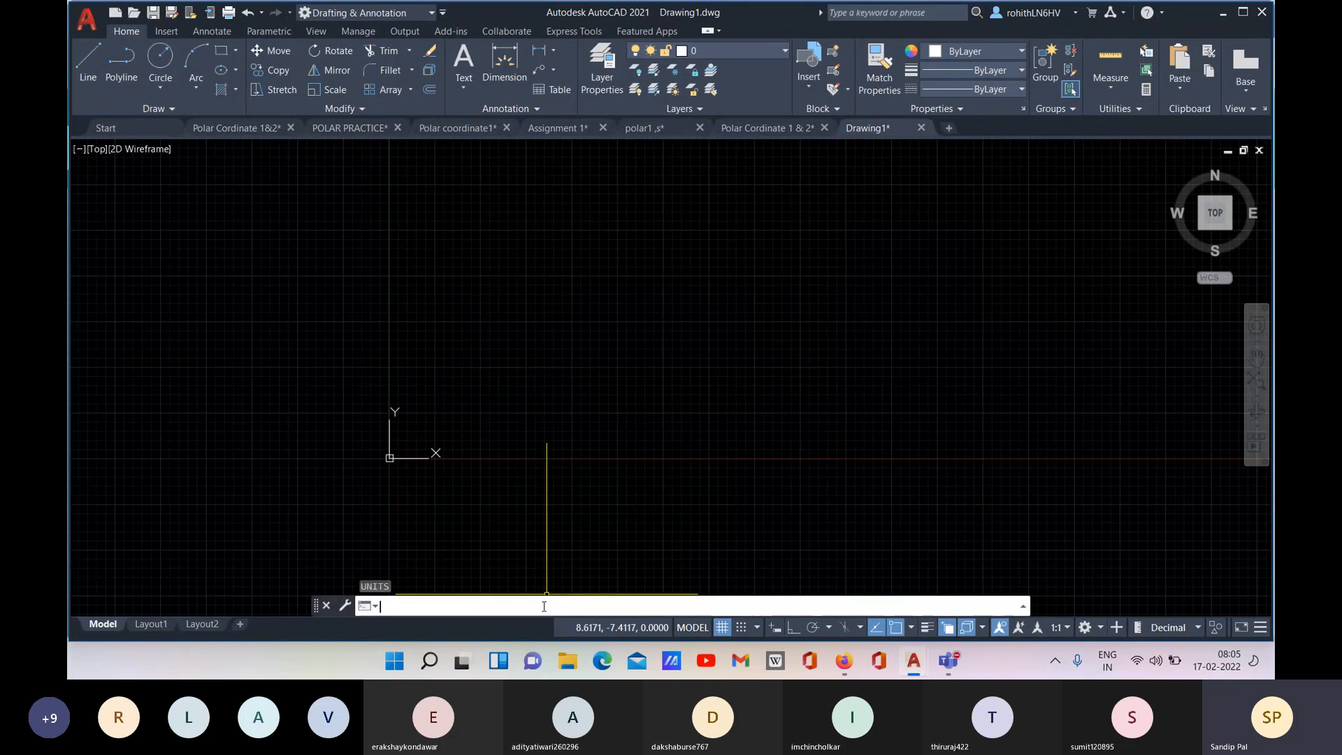
{"action": "type", "text": "-d"}
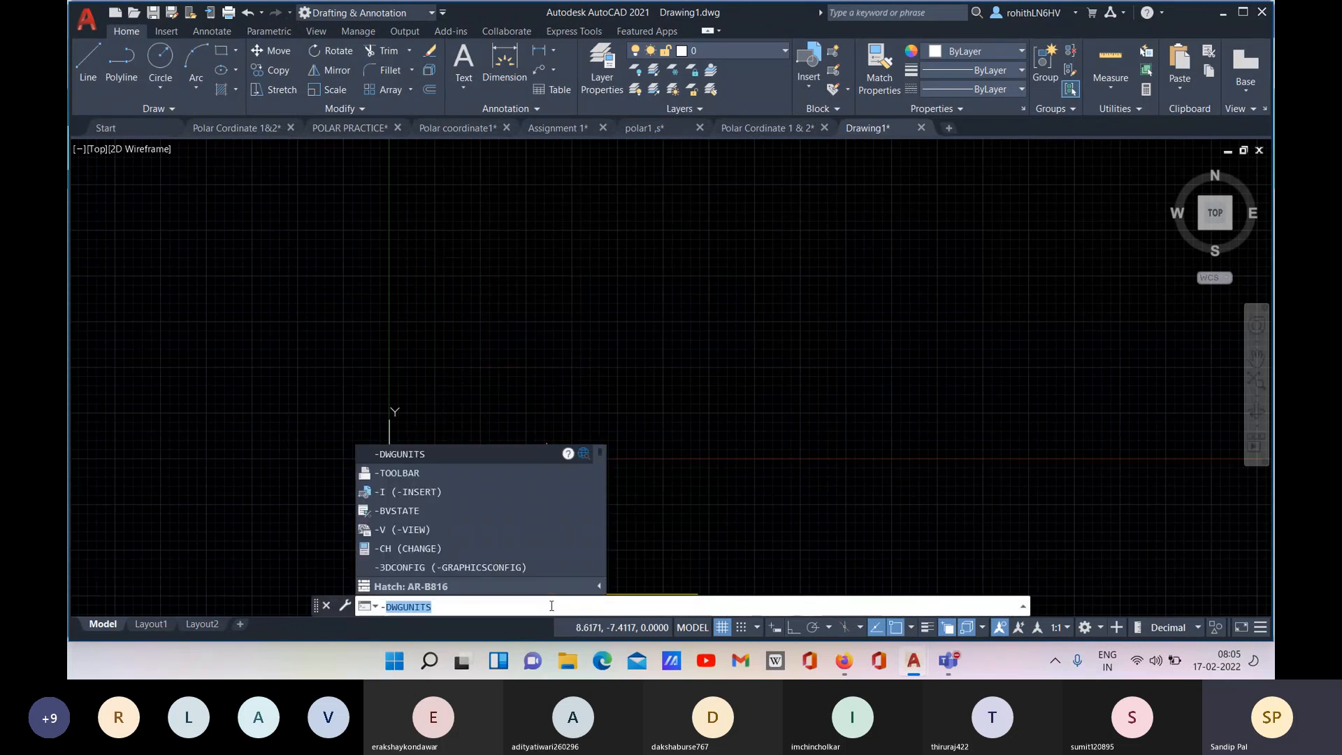
{"action": "type", "text": "wgun"}
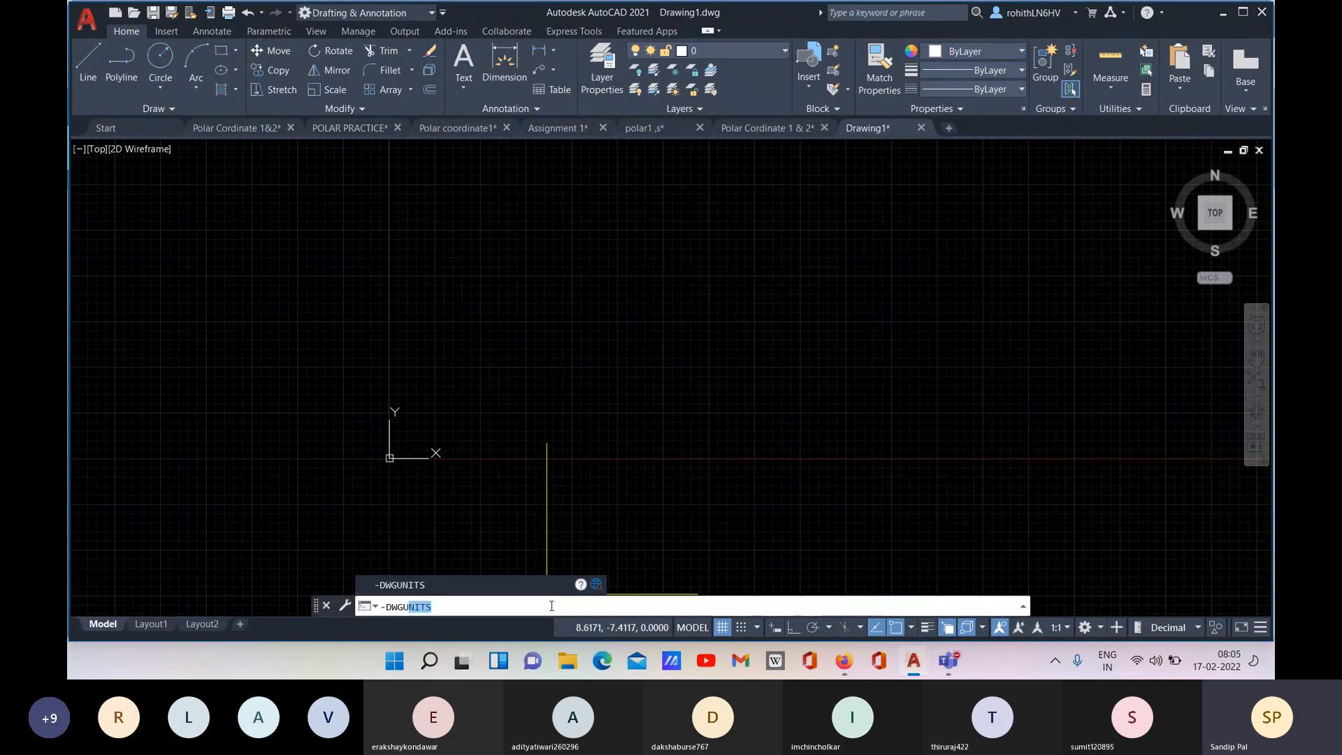
{"action": "type", "text": "its"}
{"action": "key", "text": "Return"}
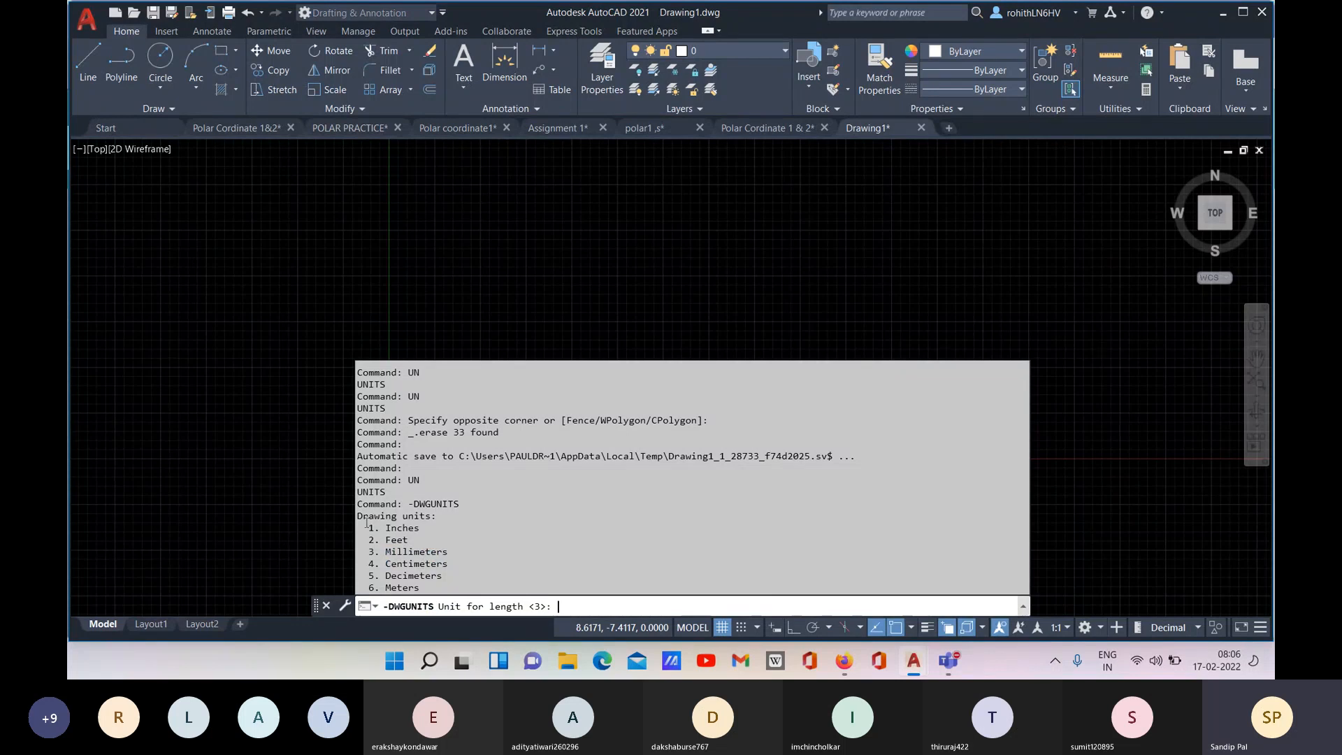
{"action": "left_click_drag", "start_coordinate": [366, 525], "coordinate": [438, 588]}
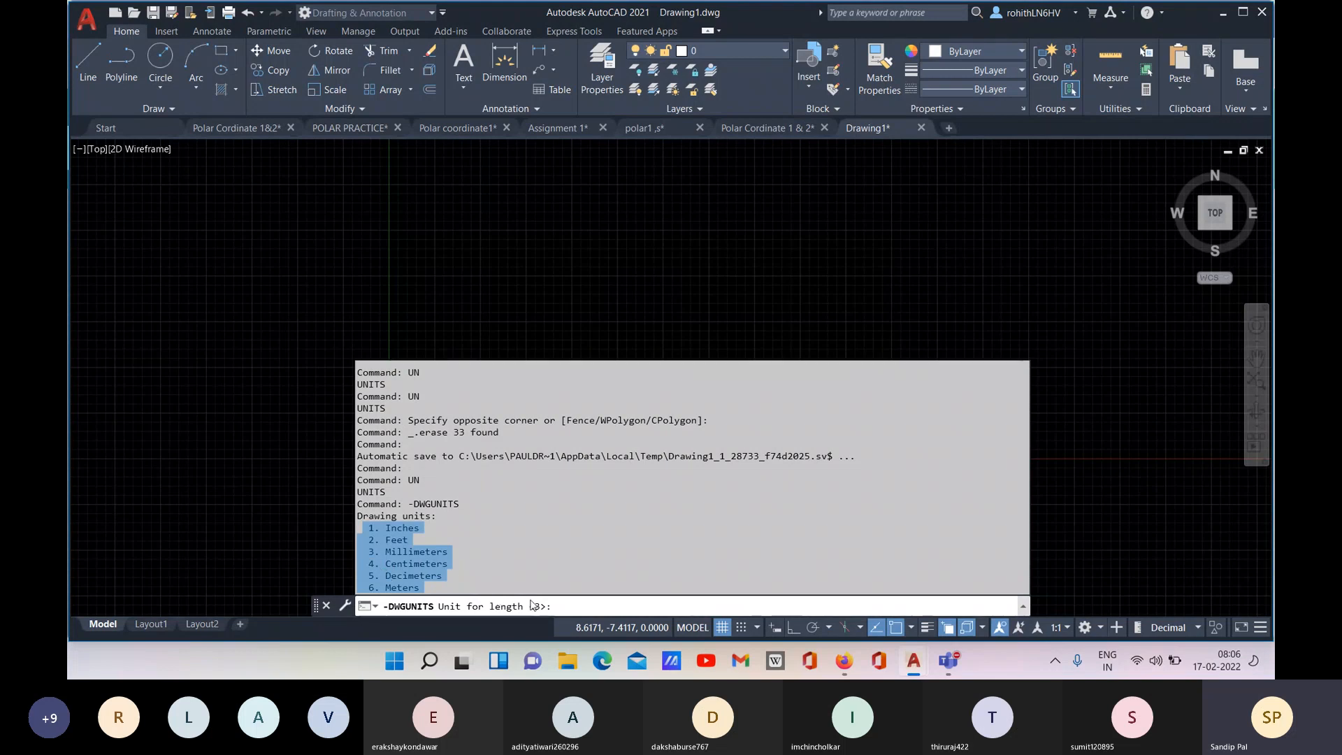
{"action": "left_click", "coordinate": [564, 607]}
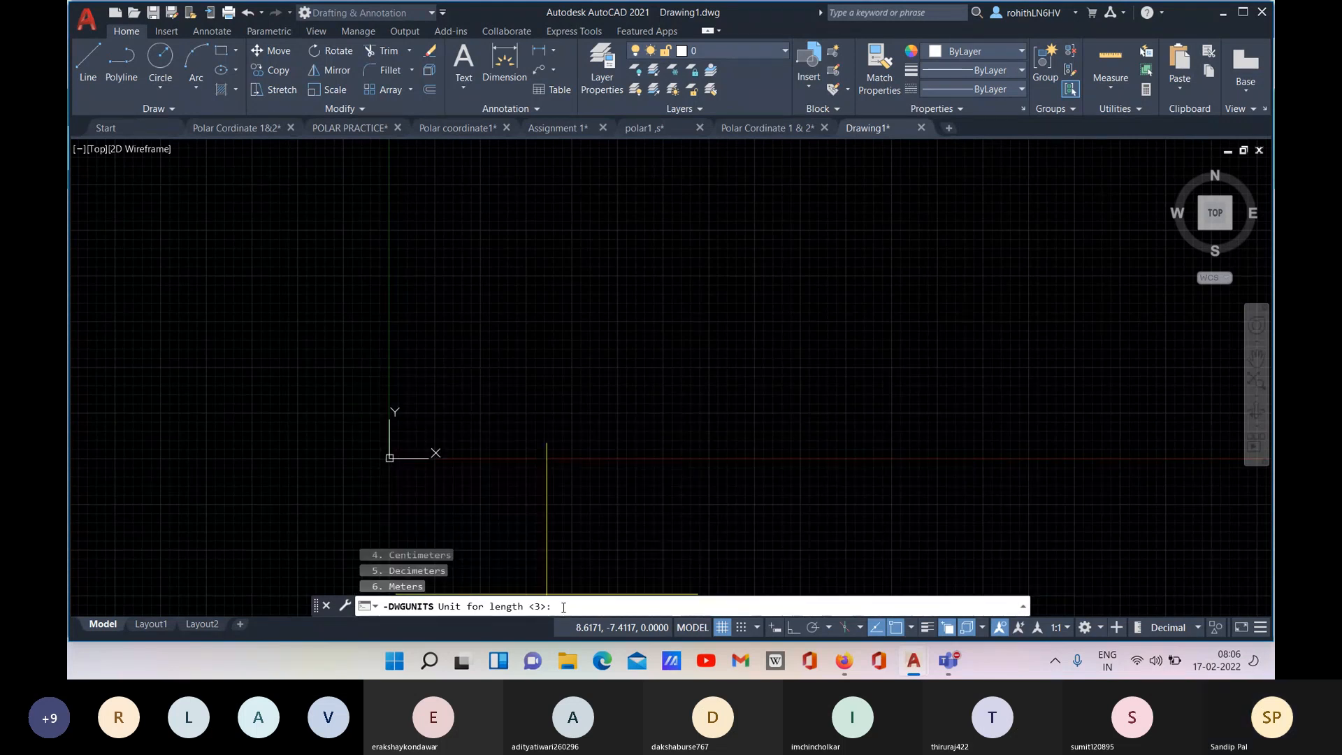
{"action": "type", "text": "4"}
{"action": "key", "text": "Return"}
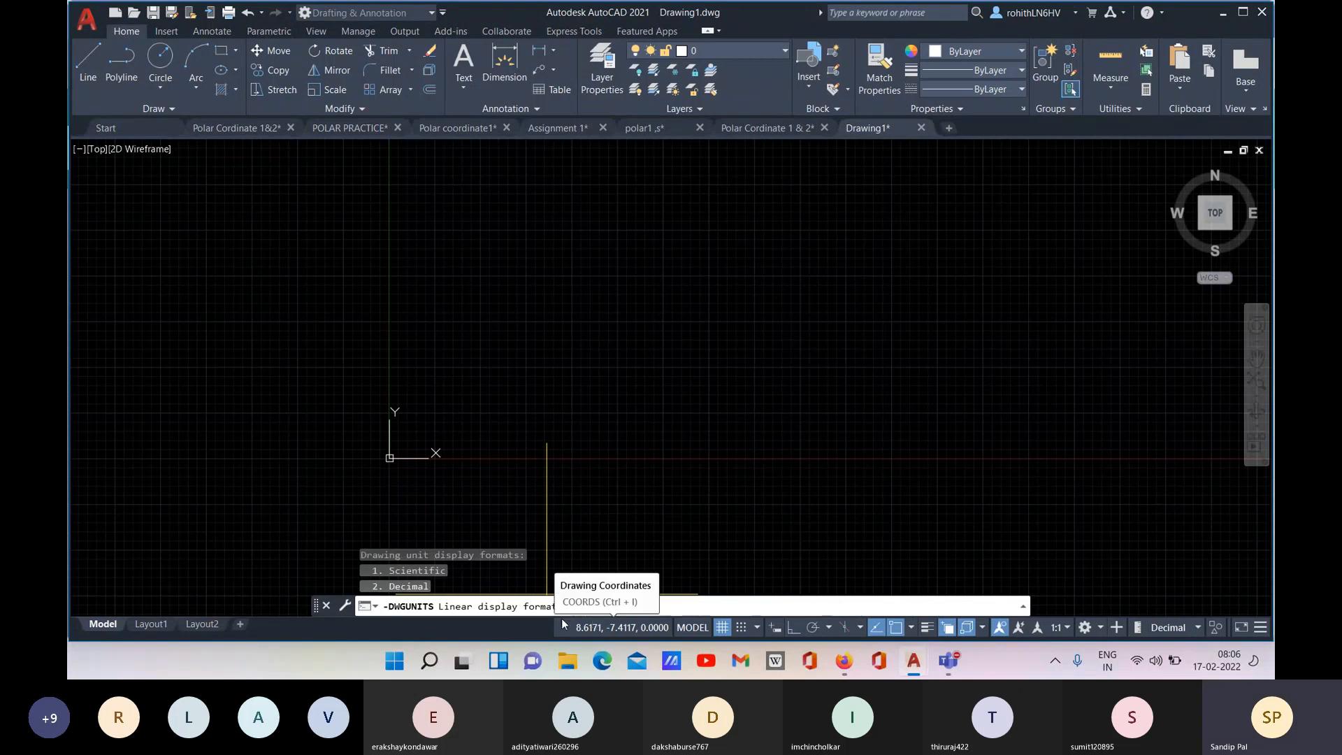
Set the linear display format to option 2, Decimal, with a display precision of 2.
{"action": "key", "text": "F2"}
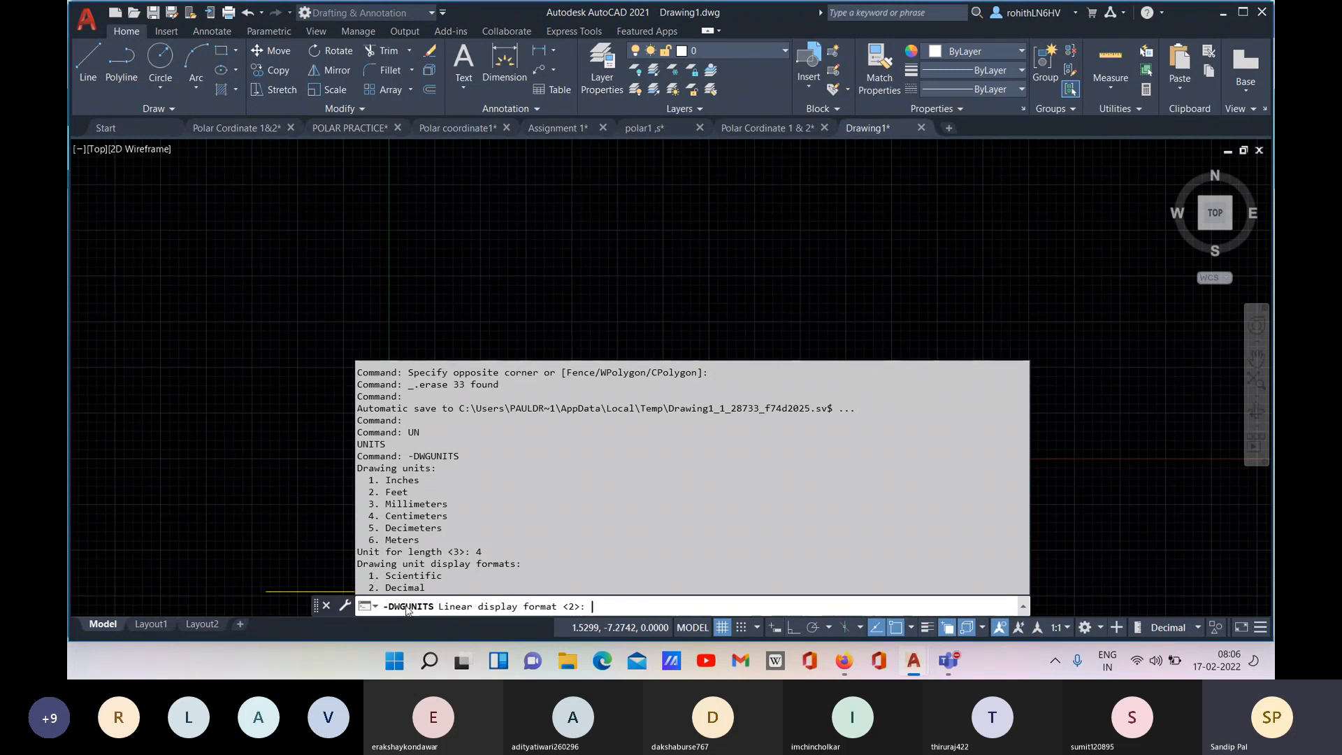
{"action": "type", "text": "2"}
{"action": "key", "text": "Return"}
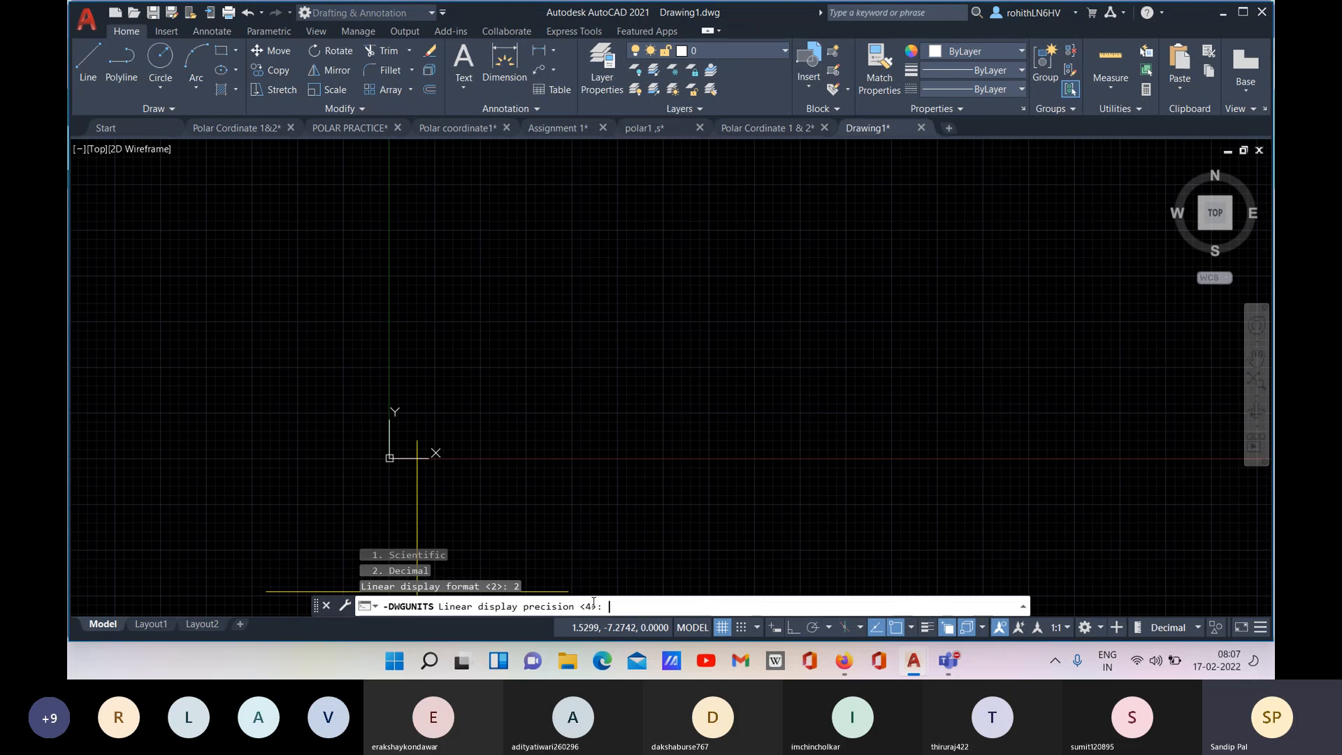
{"action": "type", "text": "2"}
{"action": "key", "text": "Return"}
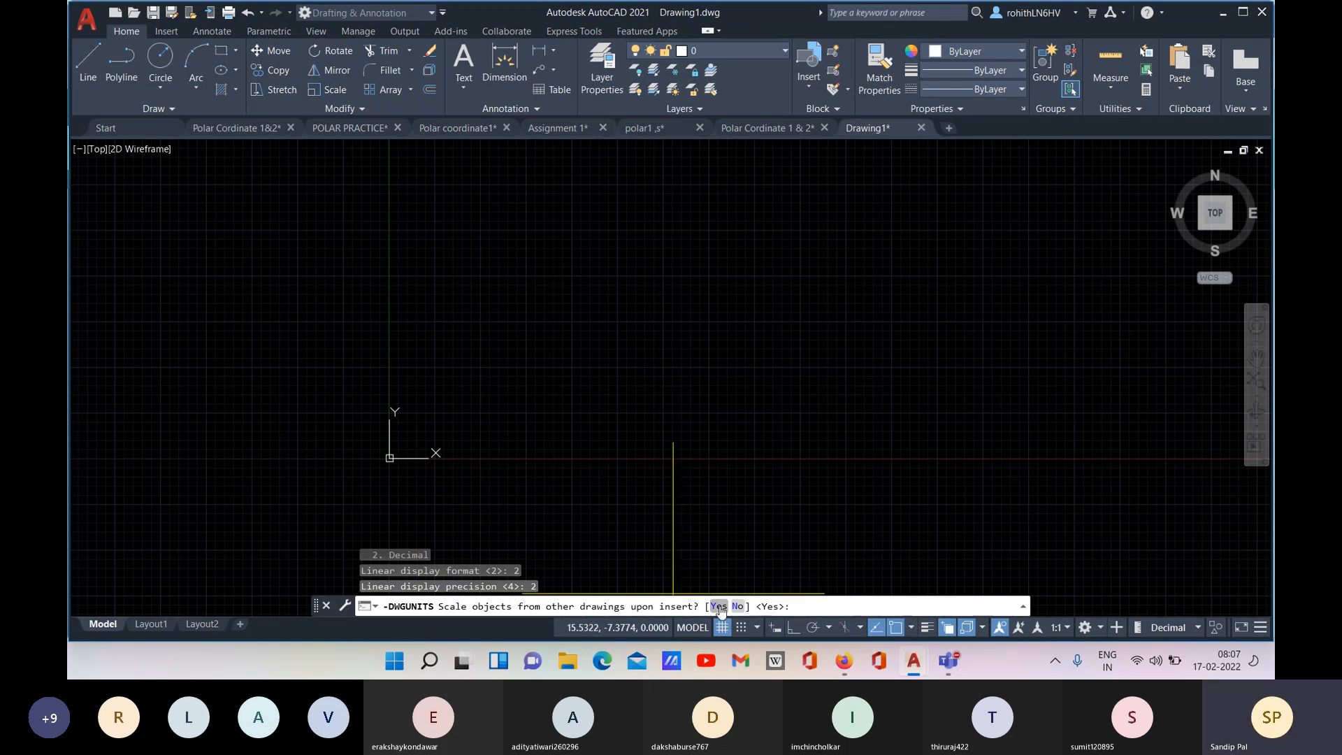
Enable scaling of inserted objects, decline matching INSUNITS, and scale the current drawing's objects without including paper space.
{"action": "left_click", "coordinate": [719, 606]}
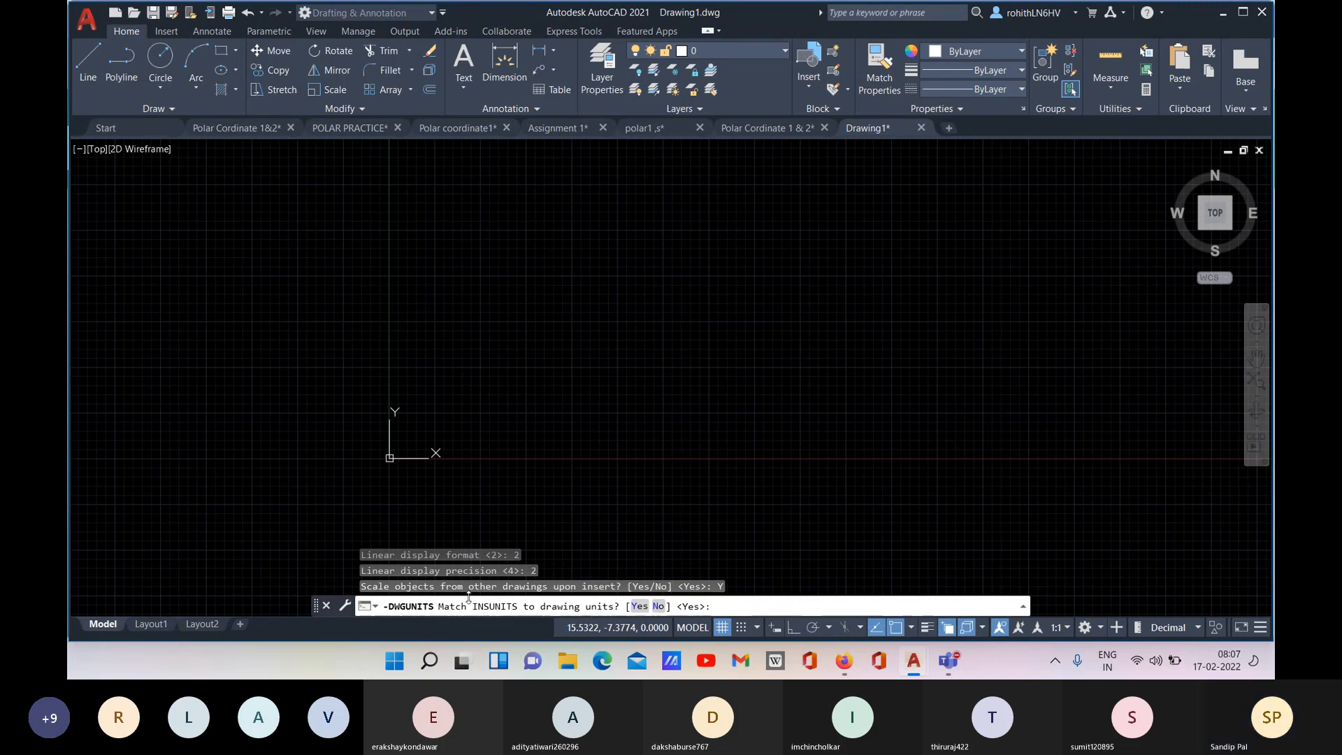
{"action": "left_click", "coordinate": [658, 606]}
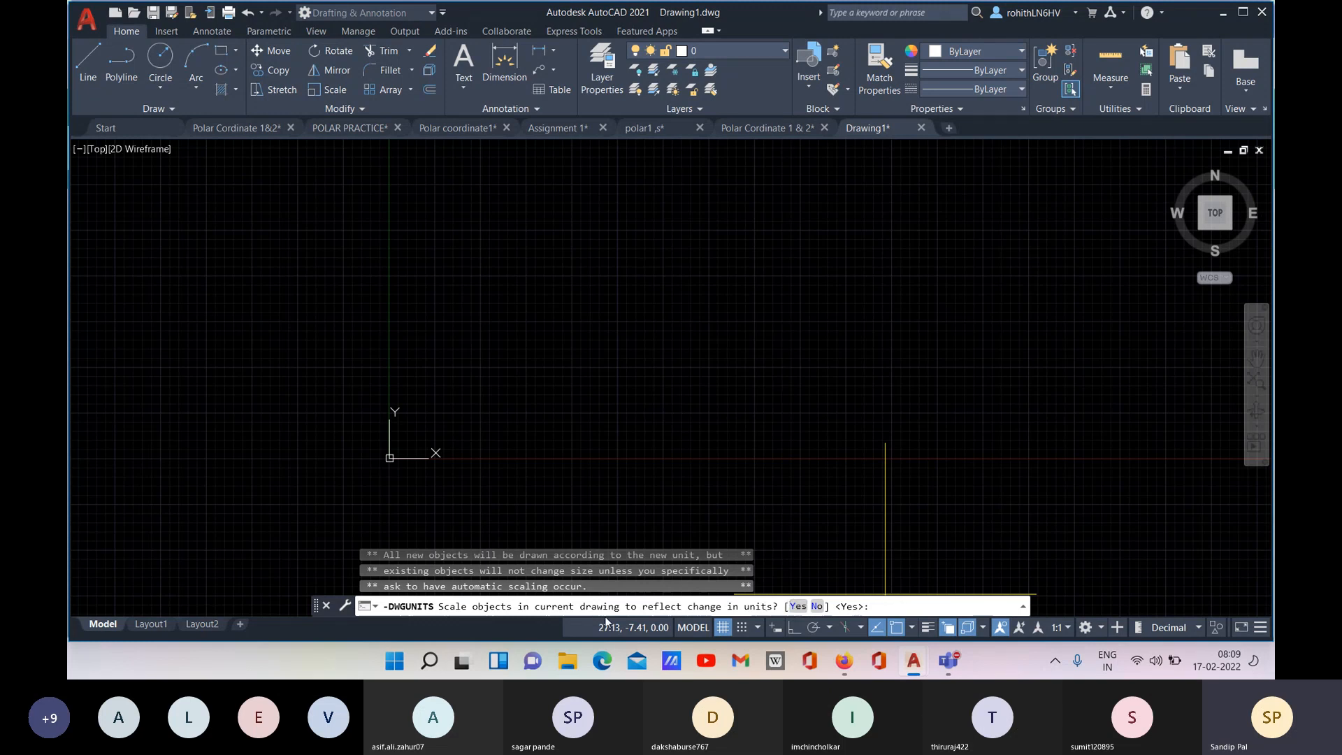
{"action": "type", "text": "Y"}
{"action": "key", "text": "Return"}
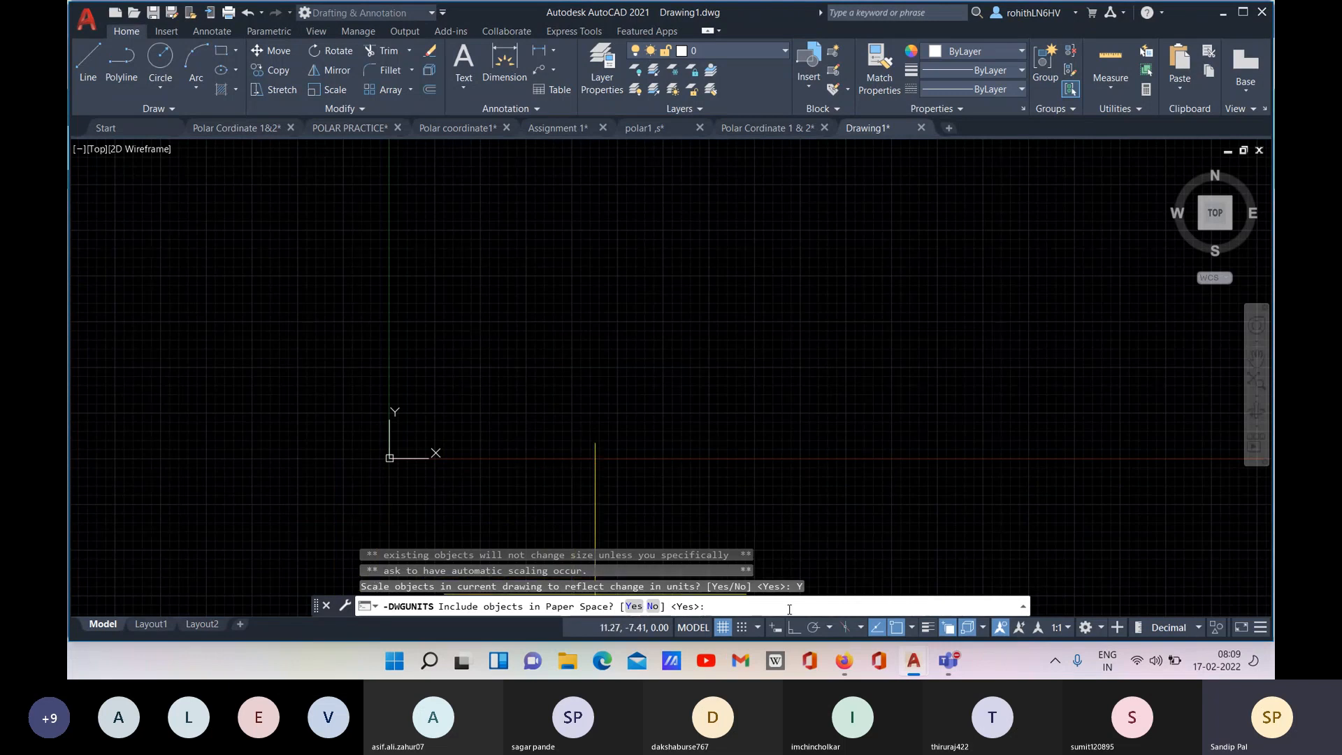
{"action": "type", "text": "n"}
{"action": "key", "text": "Return"}
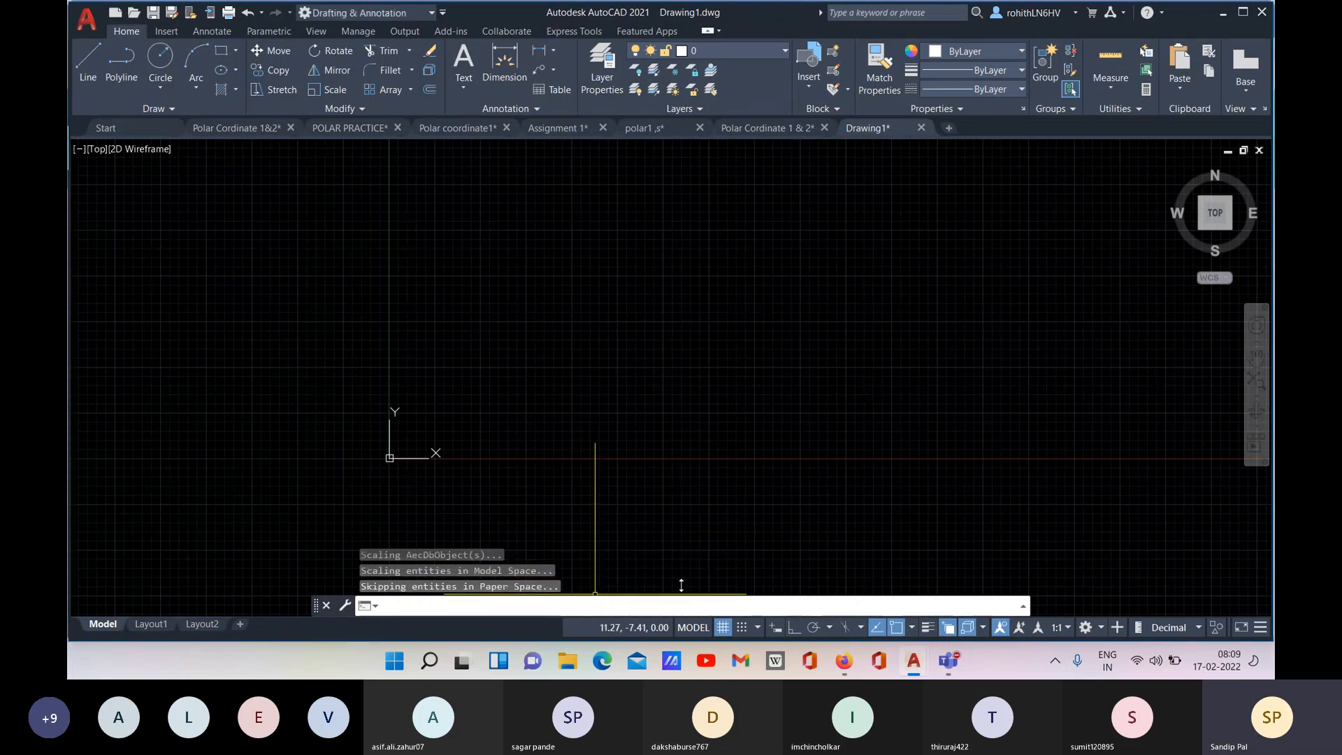
Draw a rectangle from about 6.17,6.24 above the origin to the opposite corner 50,30.
{"action": "left_click", "coordinate": [221, 50]}
{"action": "left_click", "coordinate": [502, 344]}
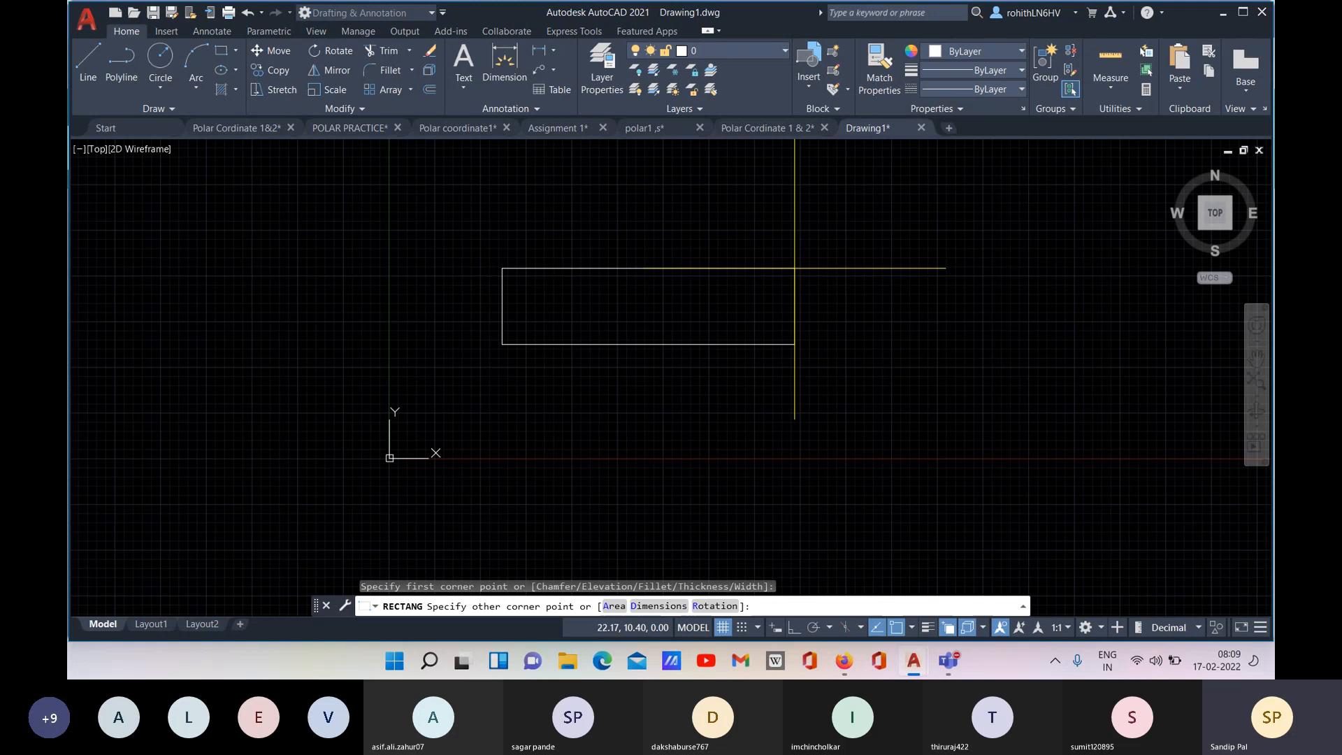
{"action": "type", "text": "50,30"}
{"action": "key", "text": "Return"}
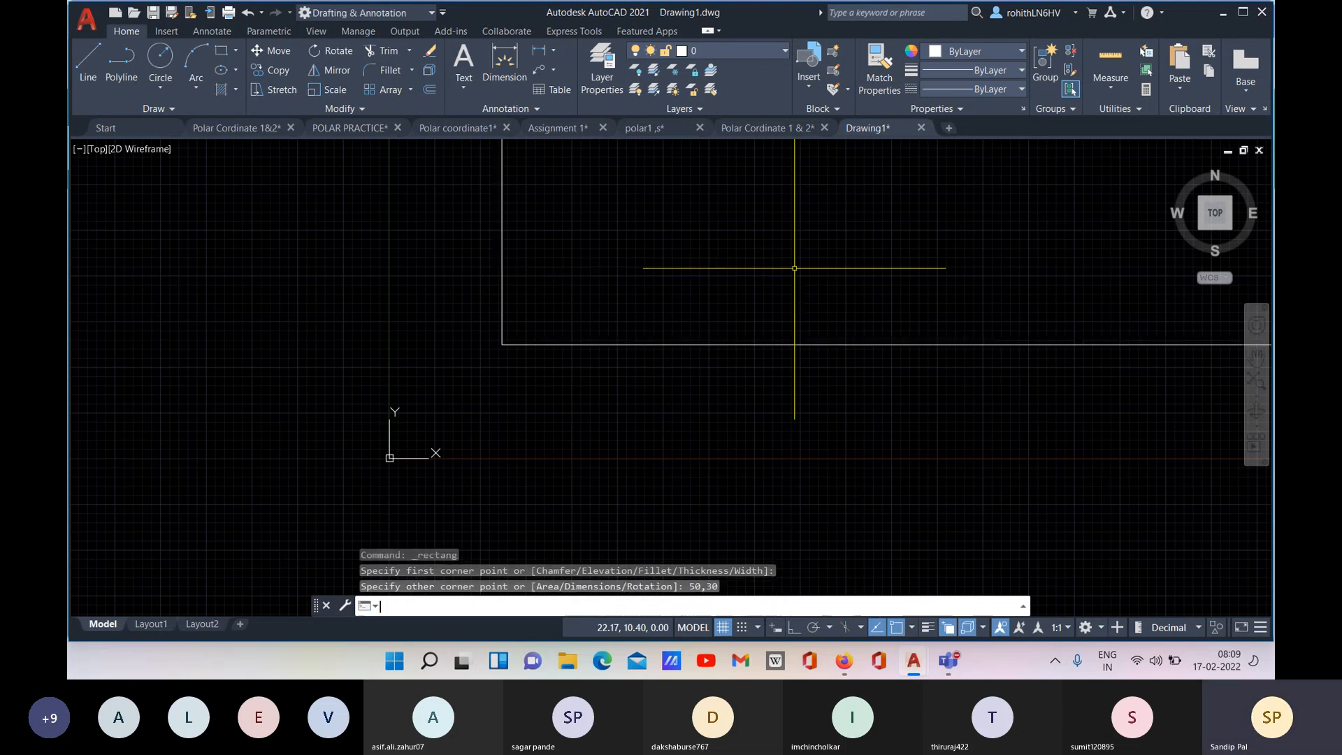
Measure the lengths of the rectangle's bottom edge and left edge with the DIST command.
{"action": "scroll", "coordinate": [795, 268], "scroll_direction": "down", "scroll_amount": 8}
{"action": "middle_click_drag", "start_coordinate": [791, 271], "coordinate": [667, 327]}
{"action": "scroll", "coordinate": [667, 326], "scroll_direction": "up", "scroll_amount": 4}
{"action": "type", "text": "di"}
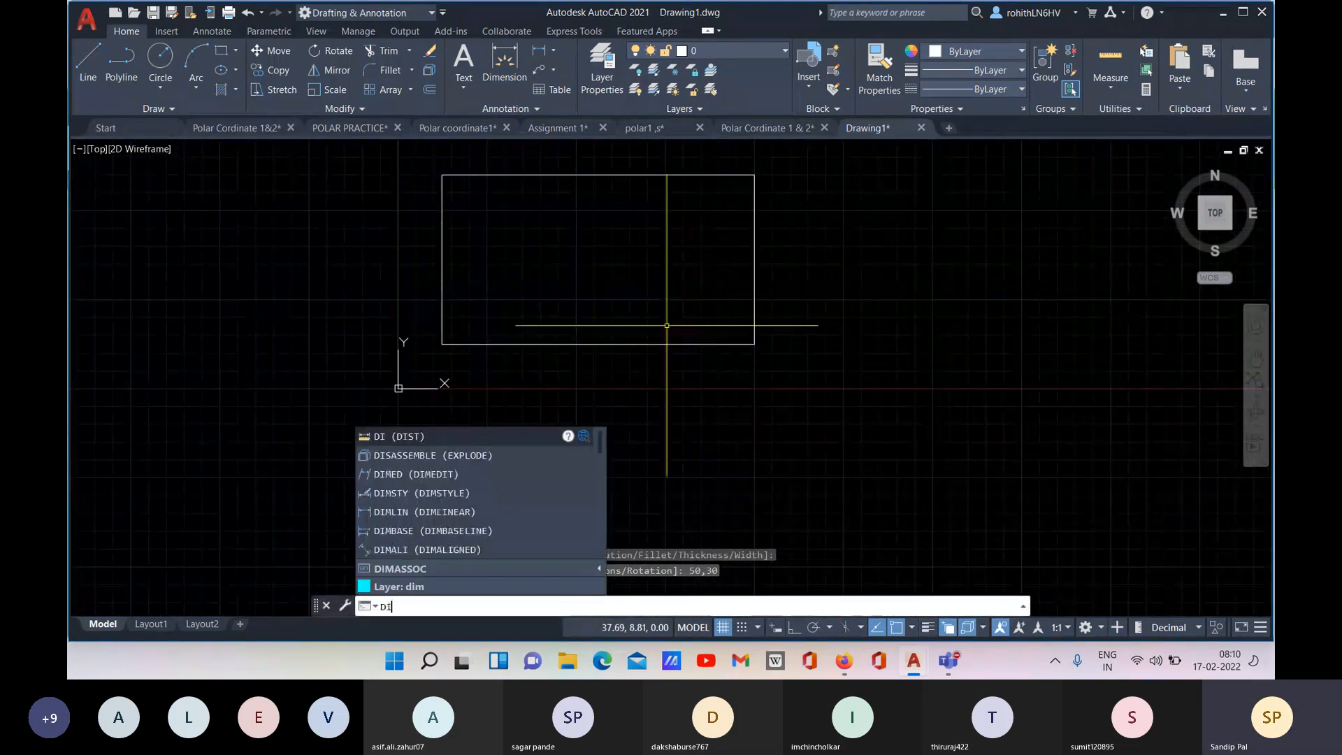
{"action": "key", "text": "Return"}
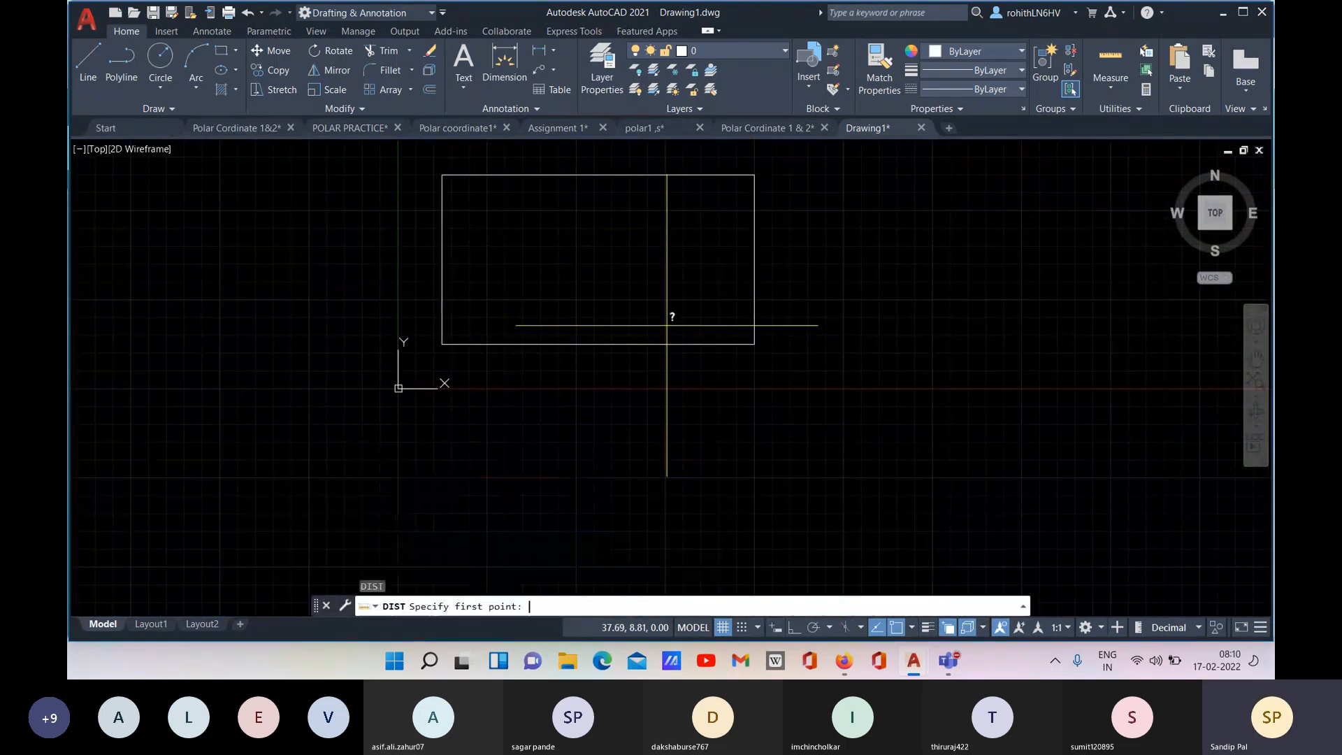
{"action": "left_click", "coordinate": [442, 346]}
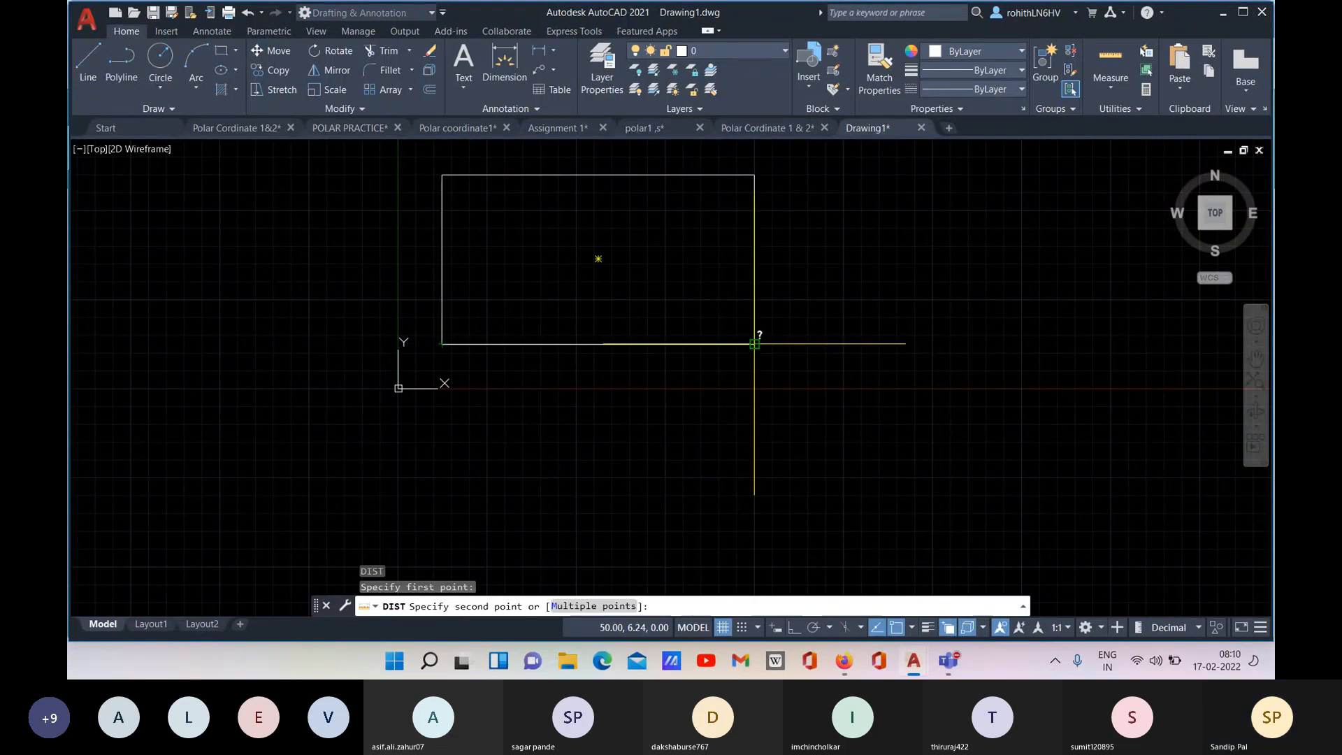
{"action": "left_click", "coordinate": [755, 344]}
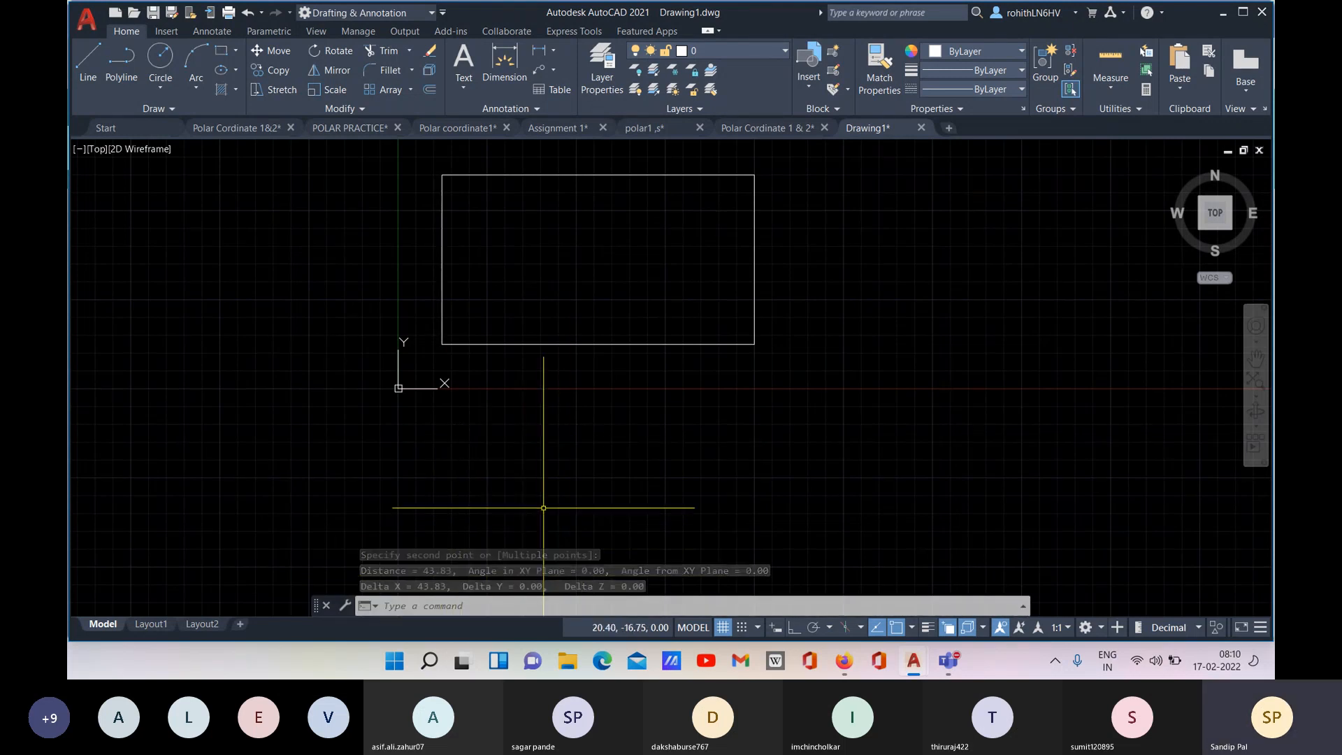
{"action": "key", "text": "Return"}
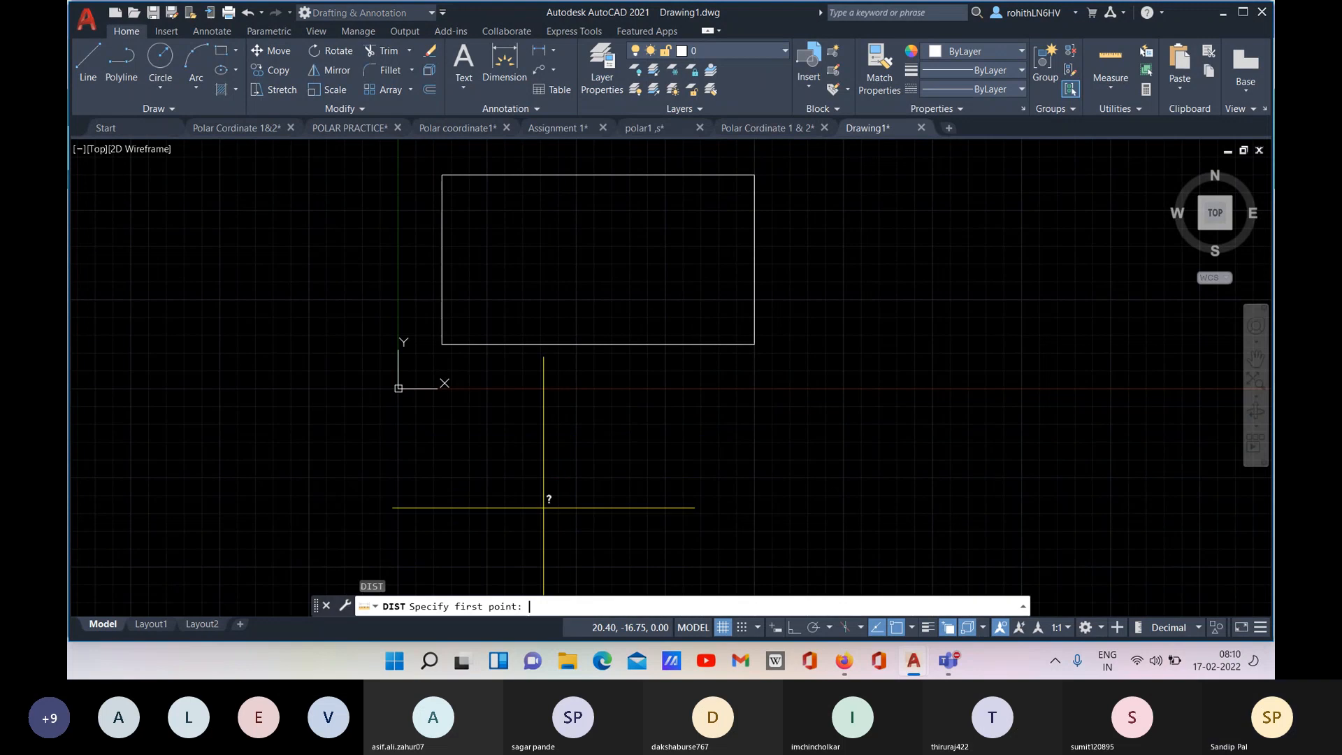
{"action": "left_click", "coordinate": [447, 343]}
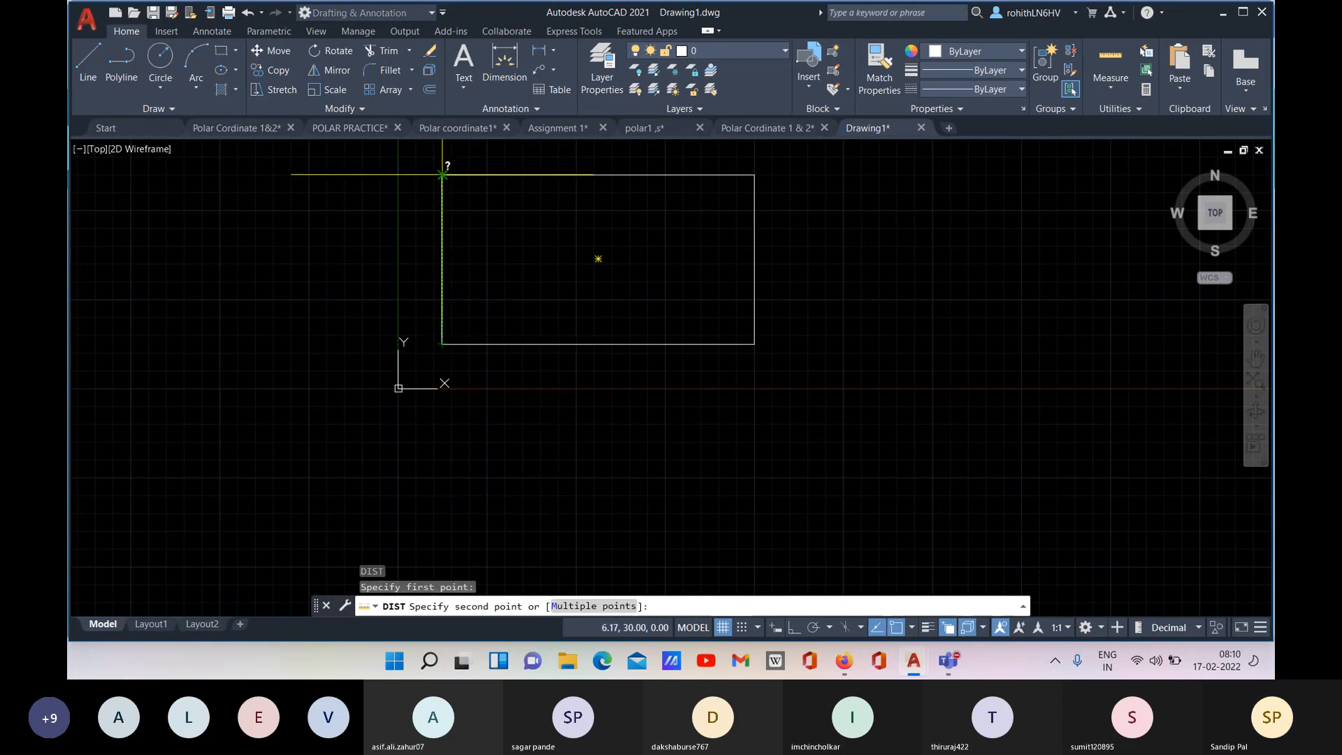
{"action": "left_click", "coordinate": [442, 176]}
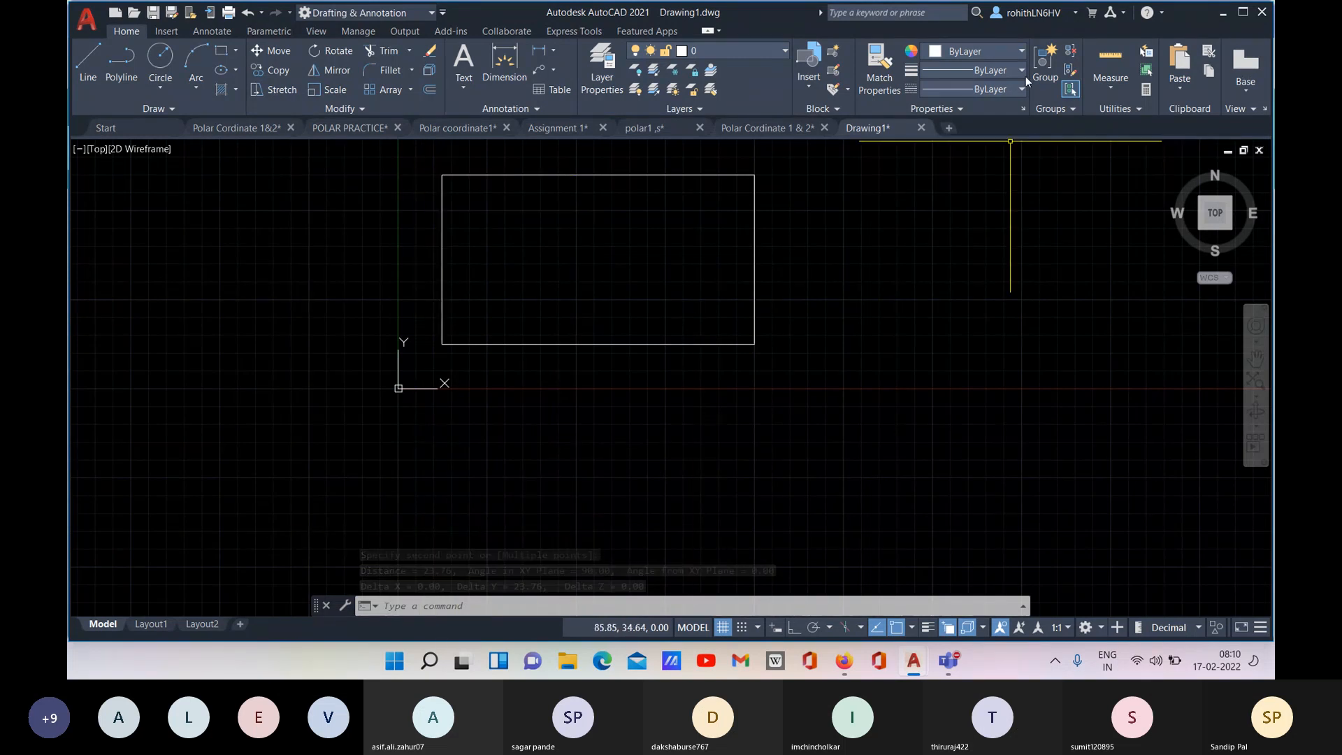
Check the rectangle's width and height with the Quick measure tool.
{"action": "left_click", "coordinate": [504, 62]}
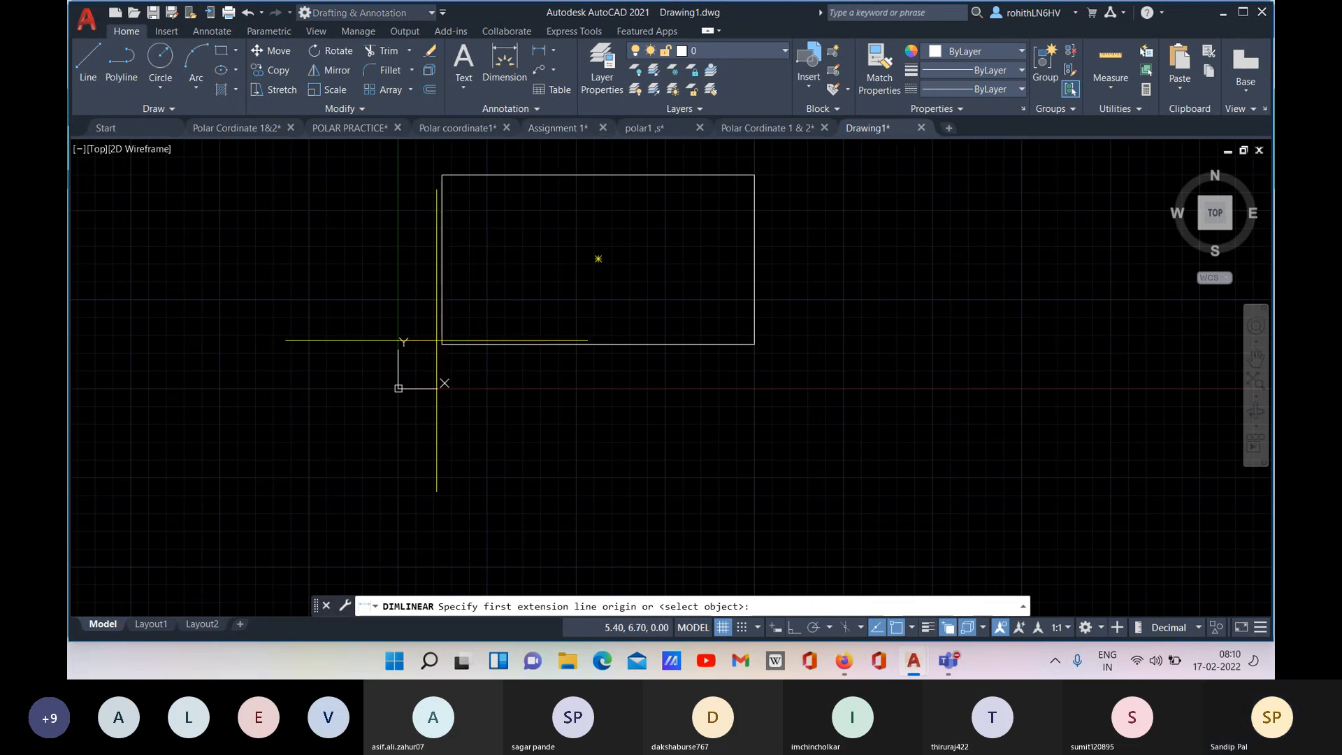
{"action": "left_click", "coordinate": [1110, 77]}
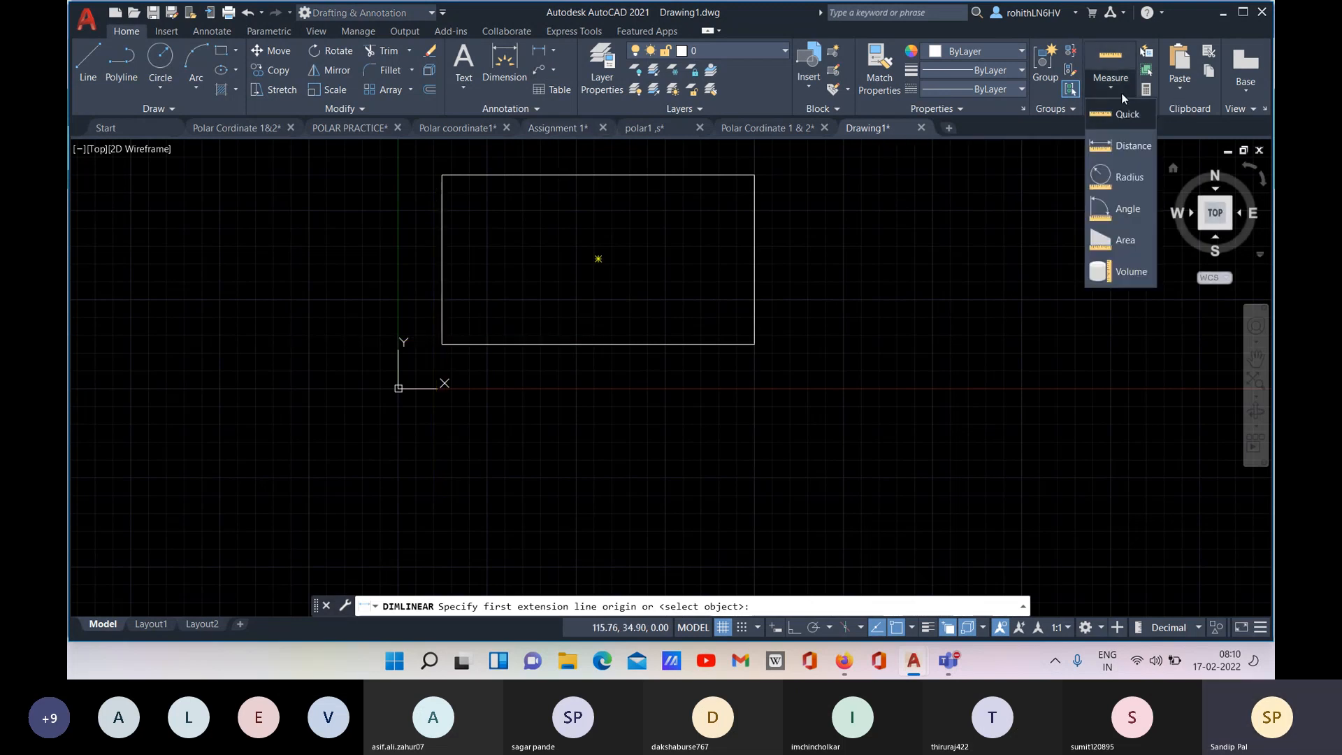
{"action": "left_click", "coordinate": [1127, 129]}
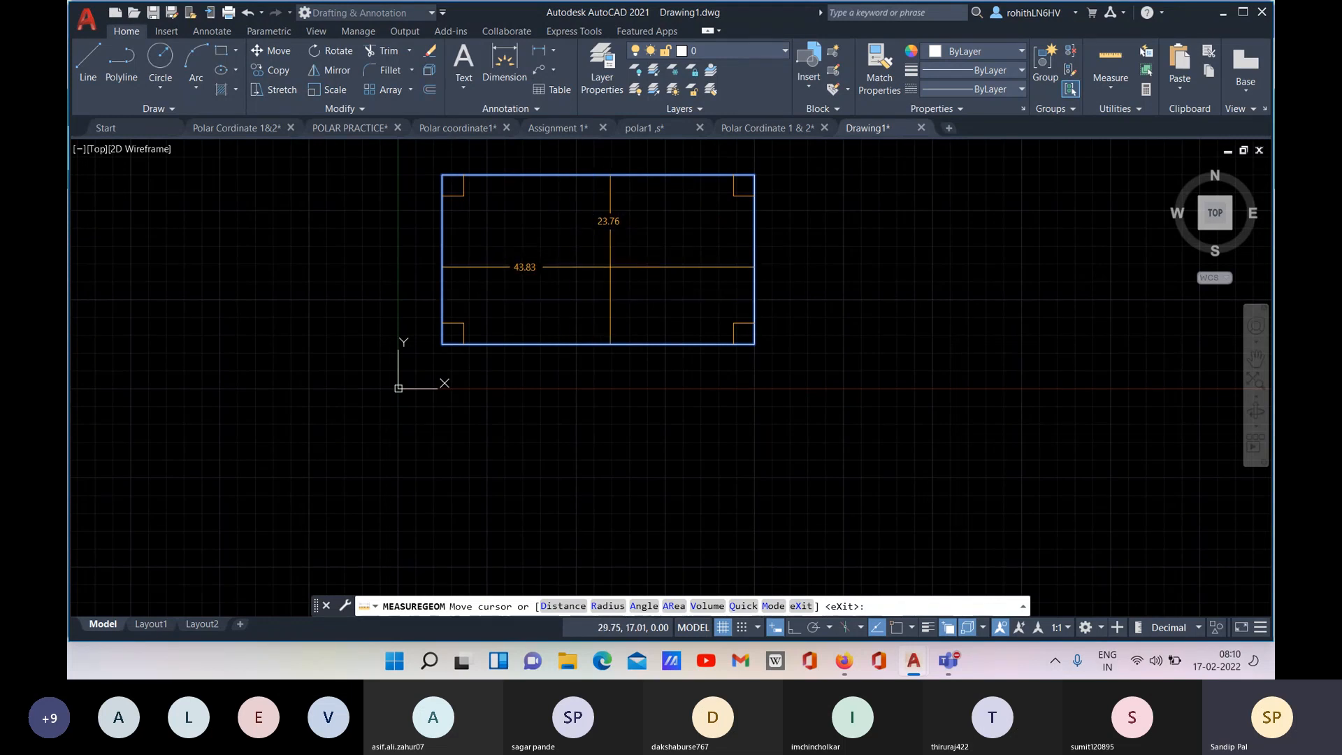
End the quick measurement and erase the existing rectangle.
{"action": "key", "text": "Escape"}
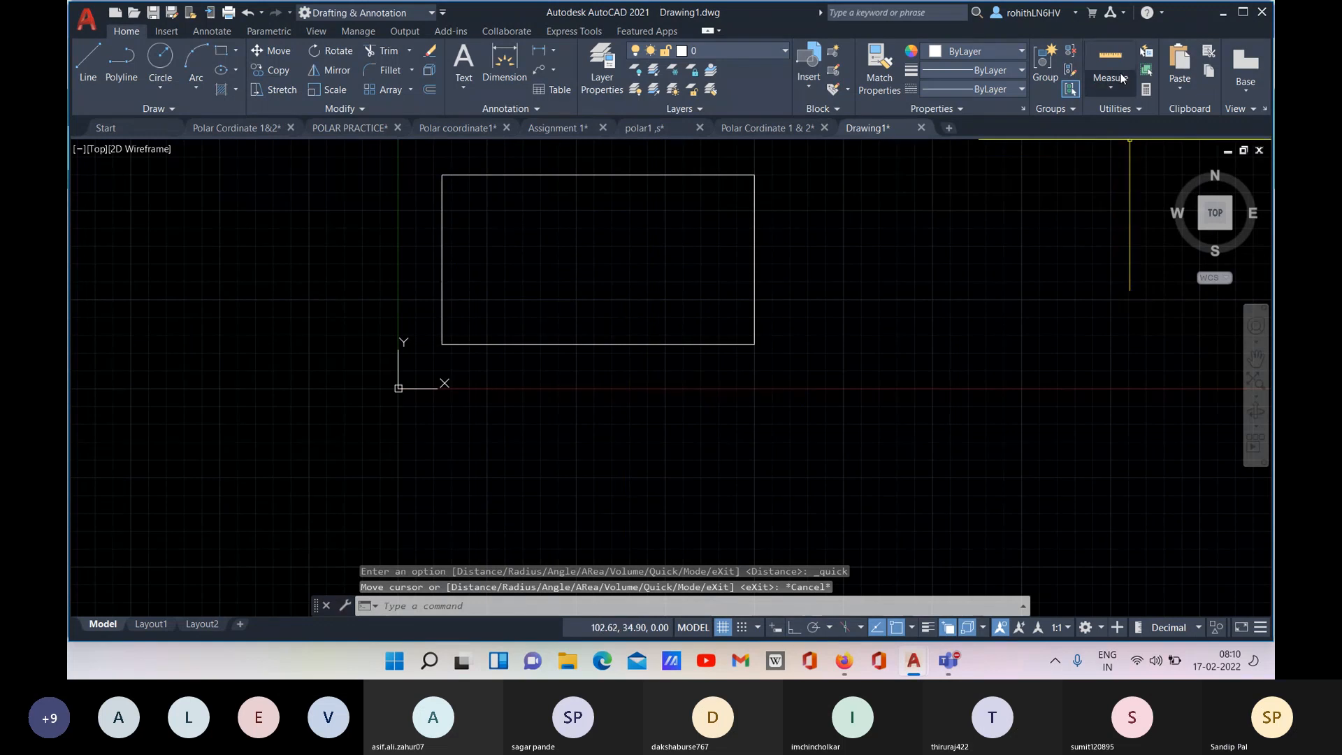
{"action": "middle_click_drag", "start_coordinate": [623, 405], "coordinate": [618, 455]}
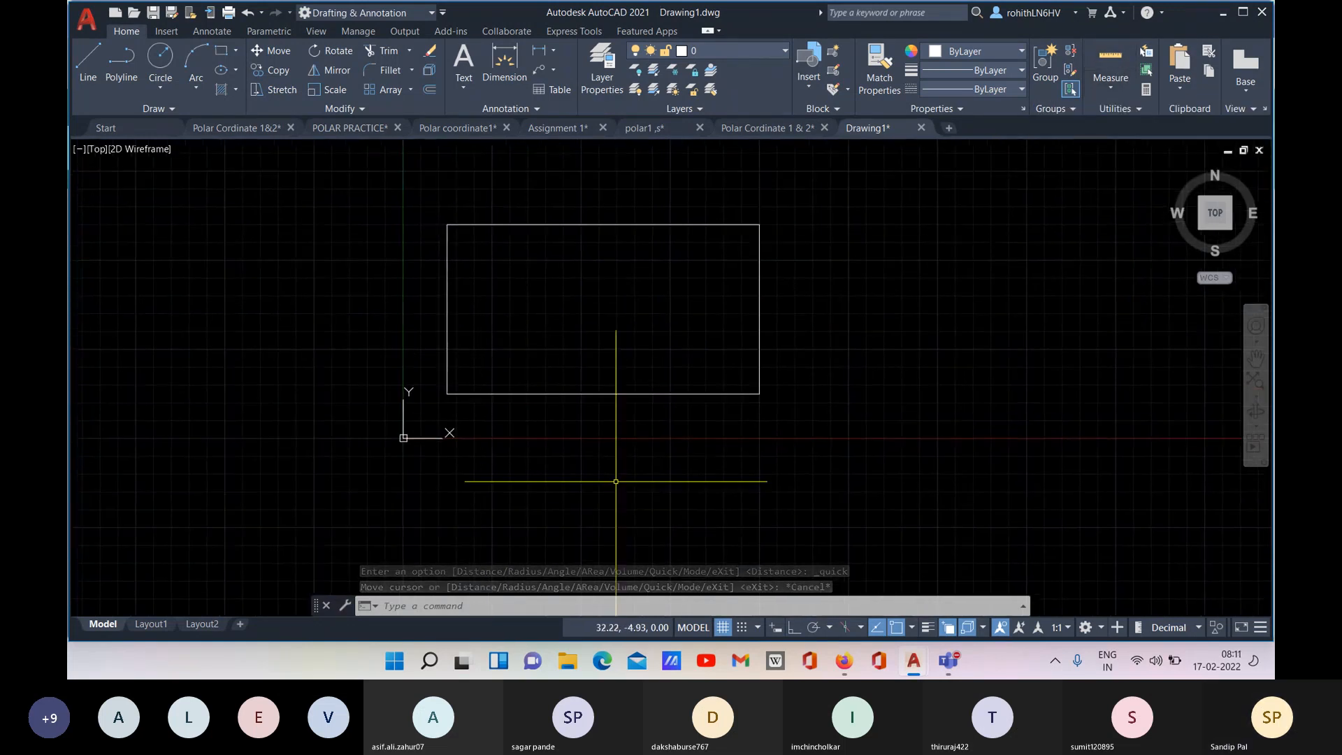
{"action": "left_click", "coordinate": [381, 192]}
{"action": "left_click", "coordinate": [842, 423]}
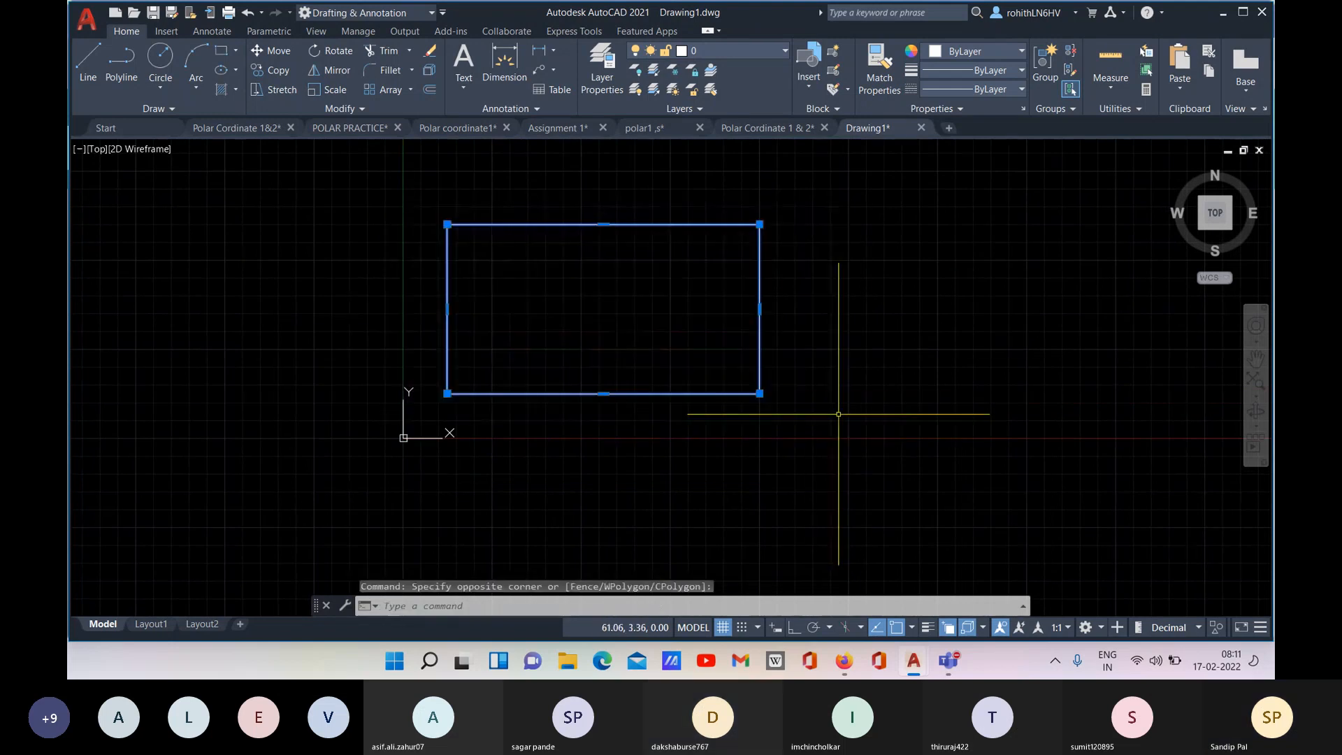
{"action": "key", "text": "Delete"}
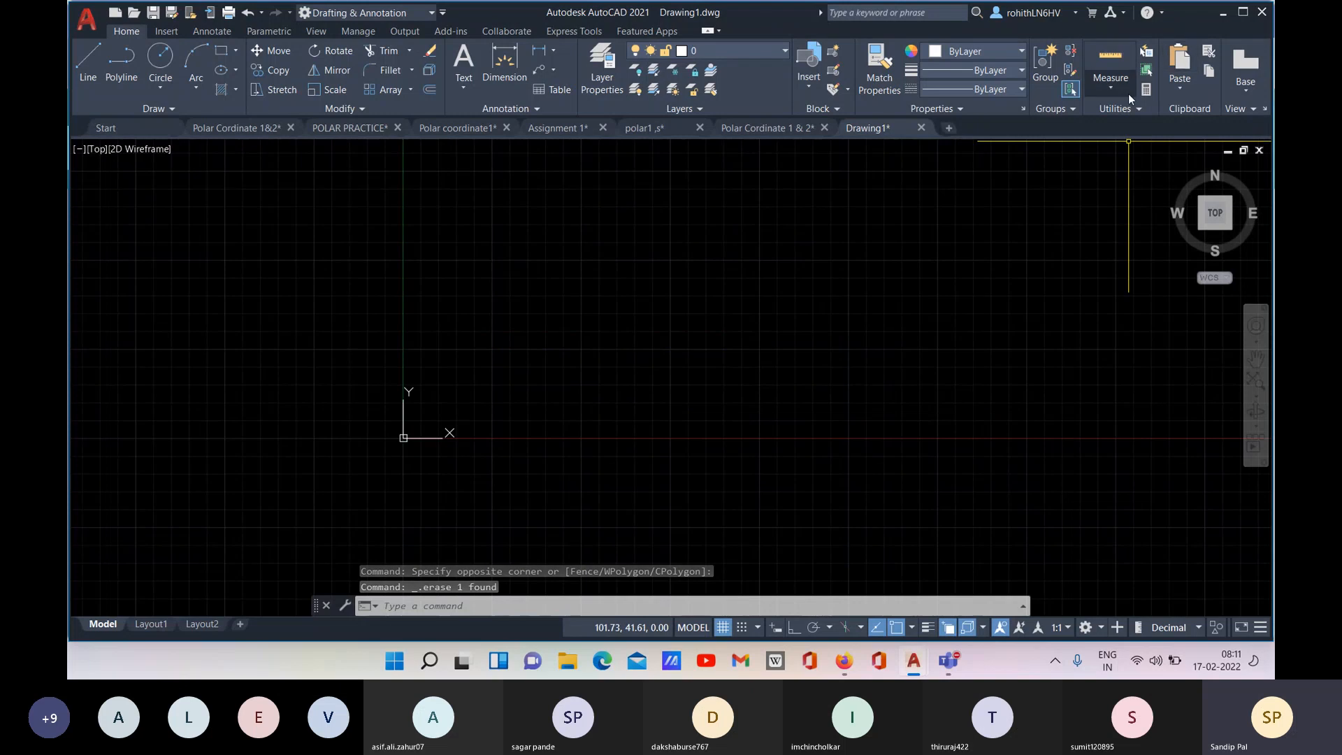
{"action": "left_click", "coordinate": [1111, 79]}
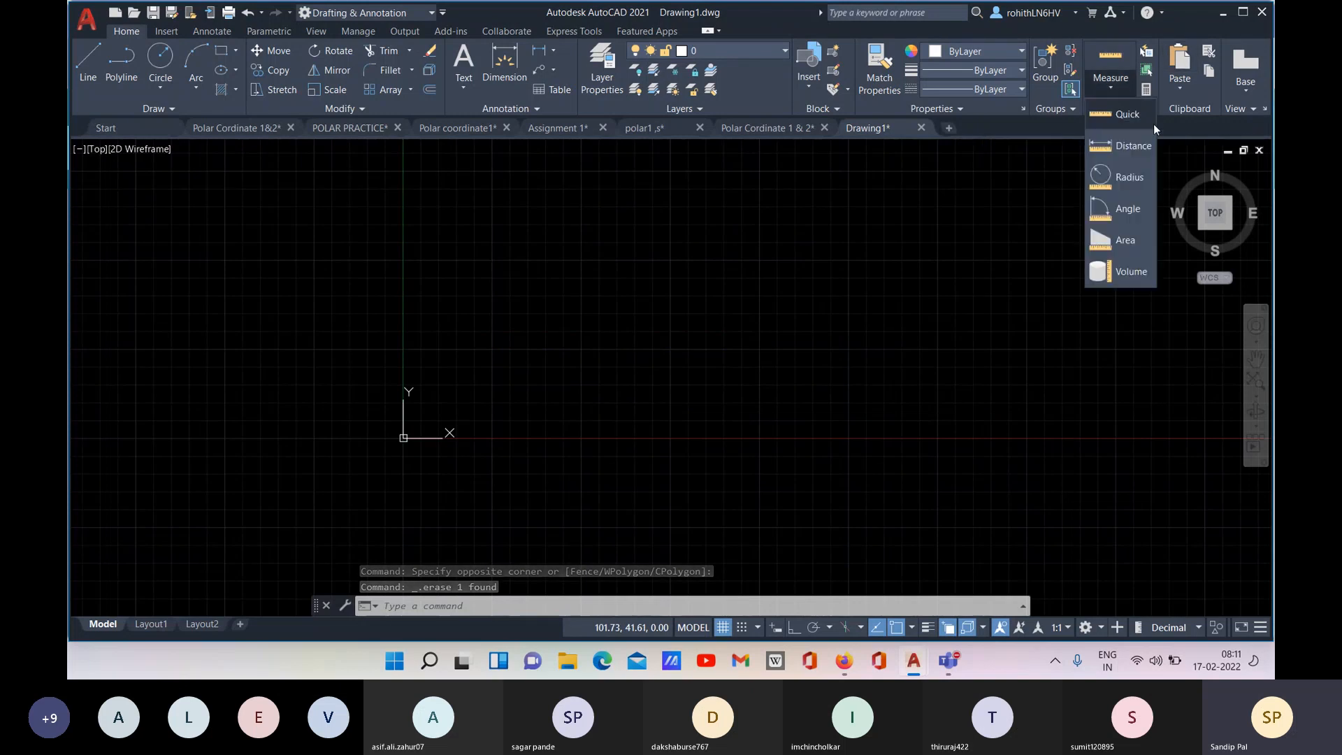
{"action": "left_click", "coordinate": [665, 324]}
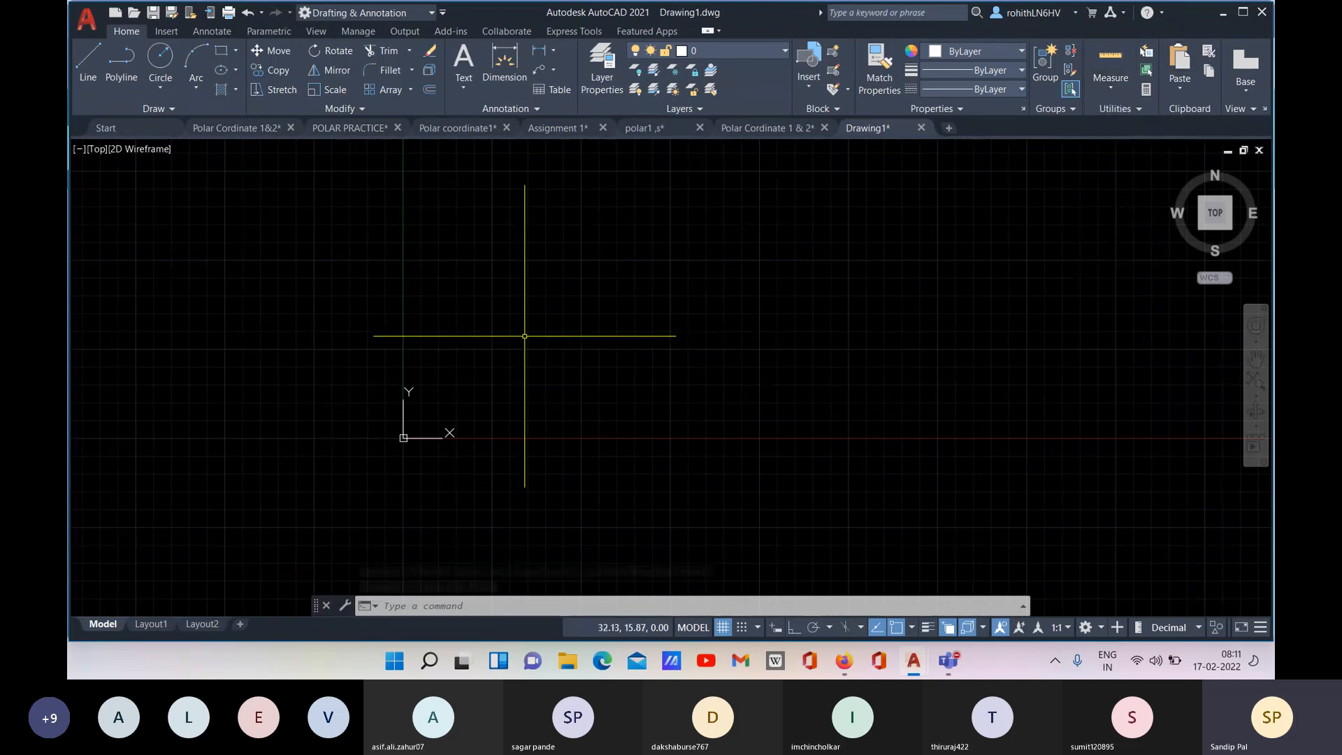
{"action": "left_click", "coordinate": [221, 50]}
{"action": "left_click", "coordinate": [571, 377]}
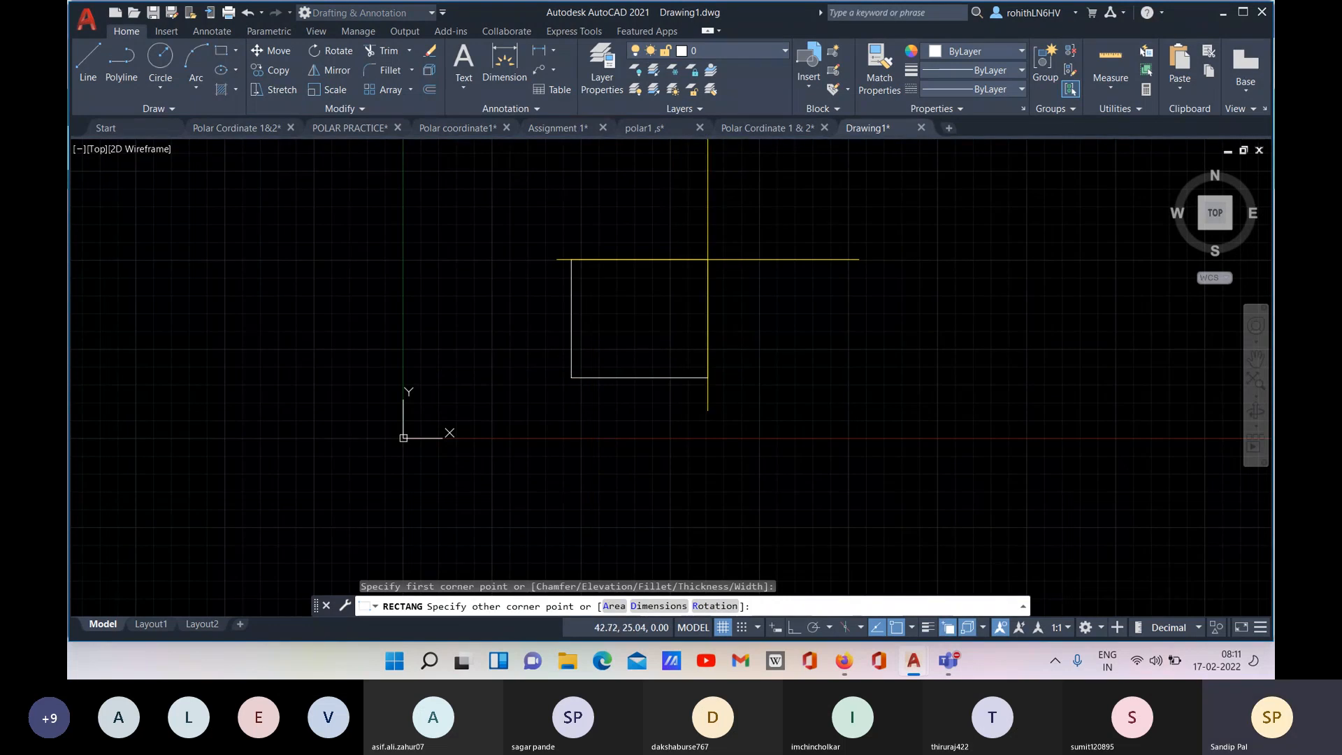
{"action": "type", "text": "@"}
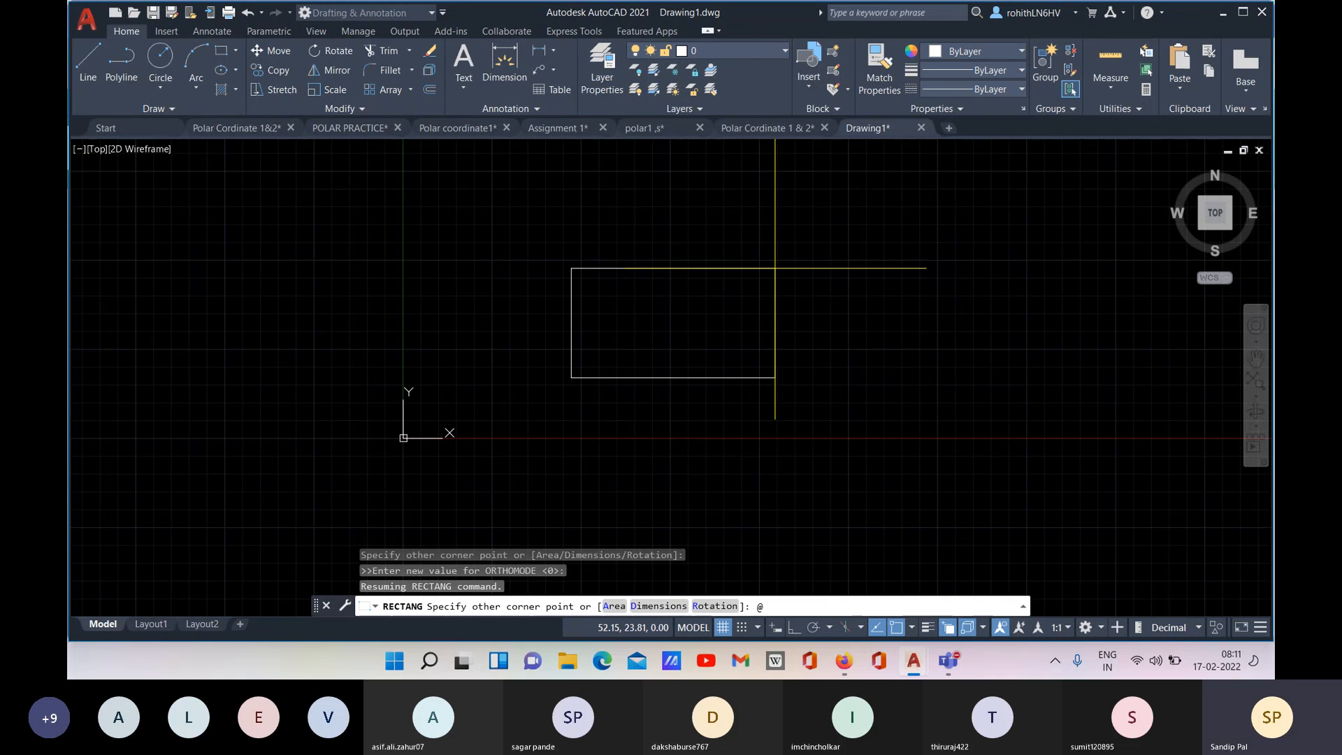
{"action": "type", "text": "50,30"}
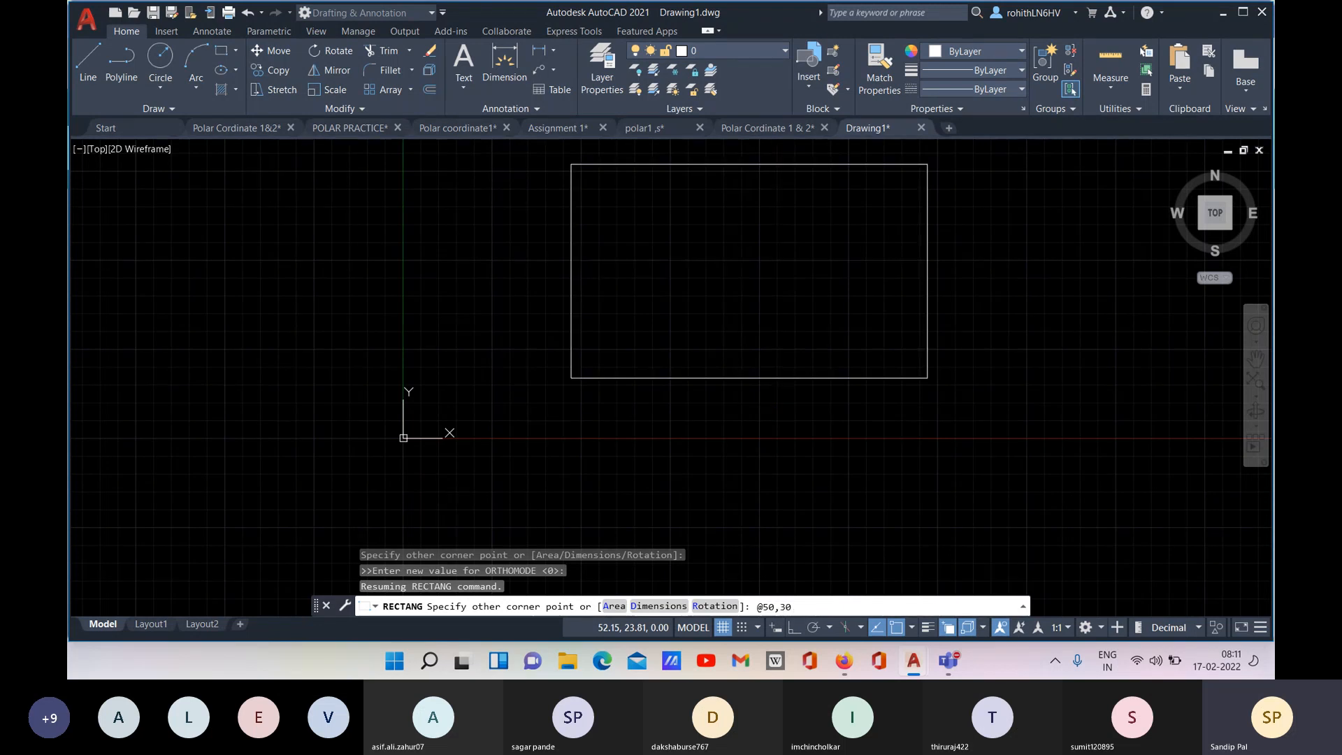
{"action": "key", "text": "Return"}
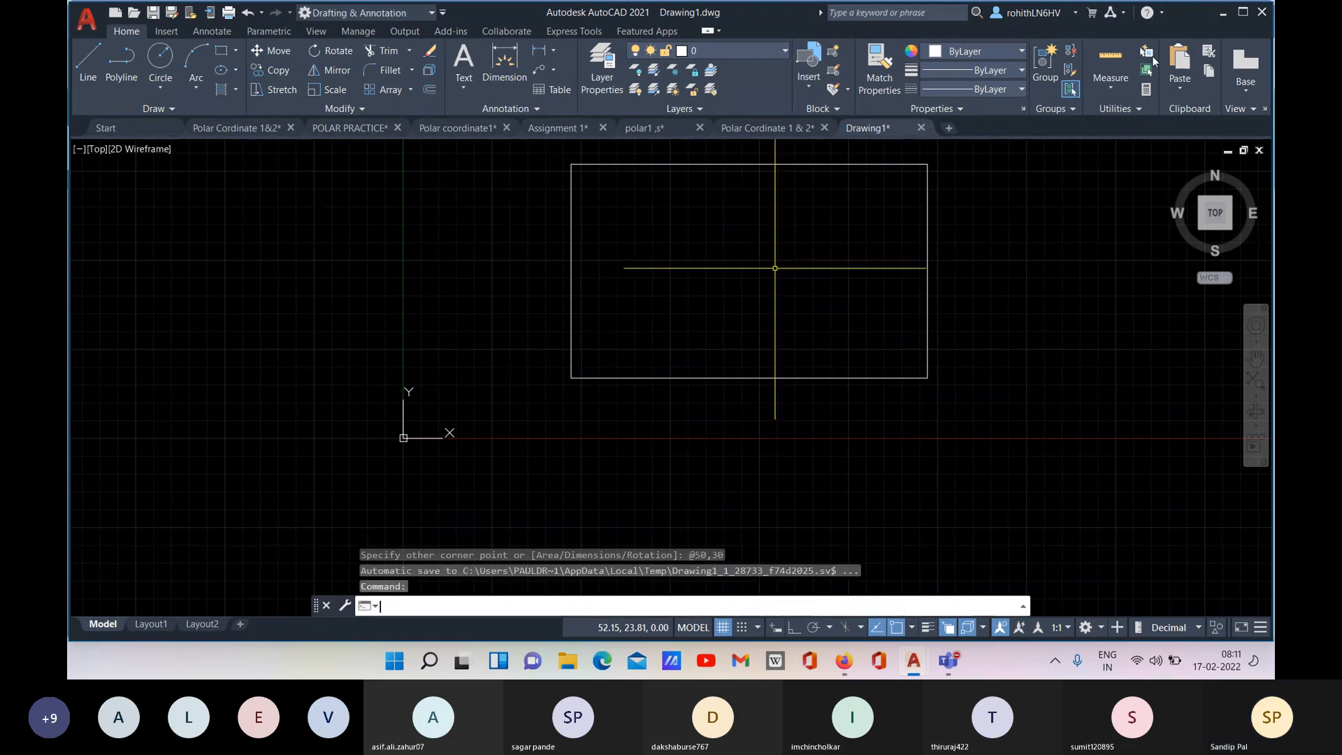
Check the new rectangle's width and height with the Quick measure tool.
{"action": "left_click", "coordinate": [1106, 60]}
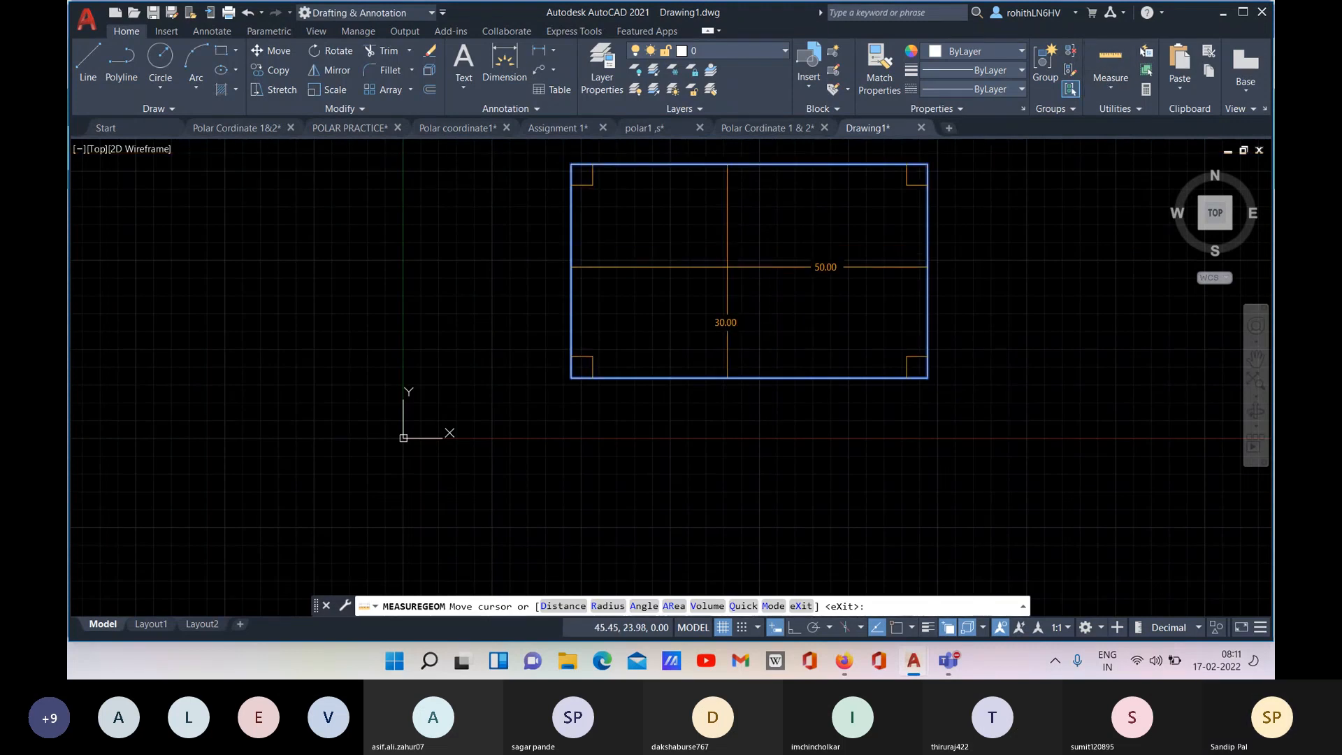
{"action": "key", "text": "Escape"}
{"action": "key", "text": "Escape"}
{"action": "key", "text": "Escape"}
{"action": "middle_click_drag", "start_coordinate": [728, 265], "coordinate": [679, 330]}
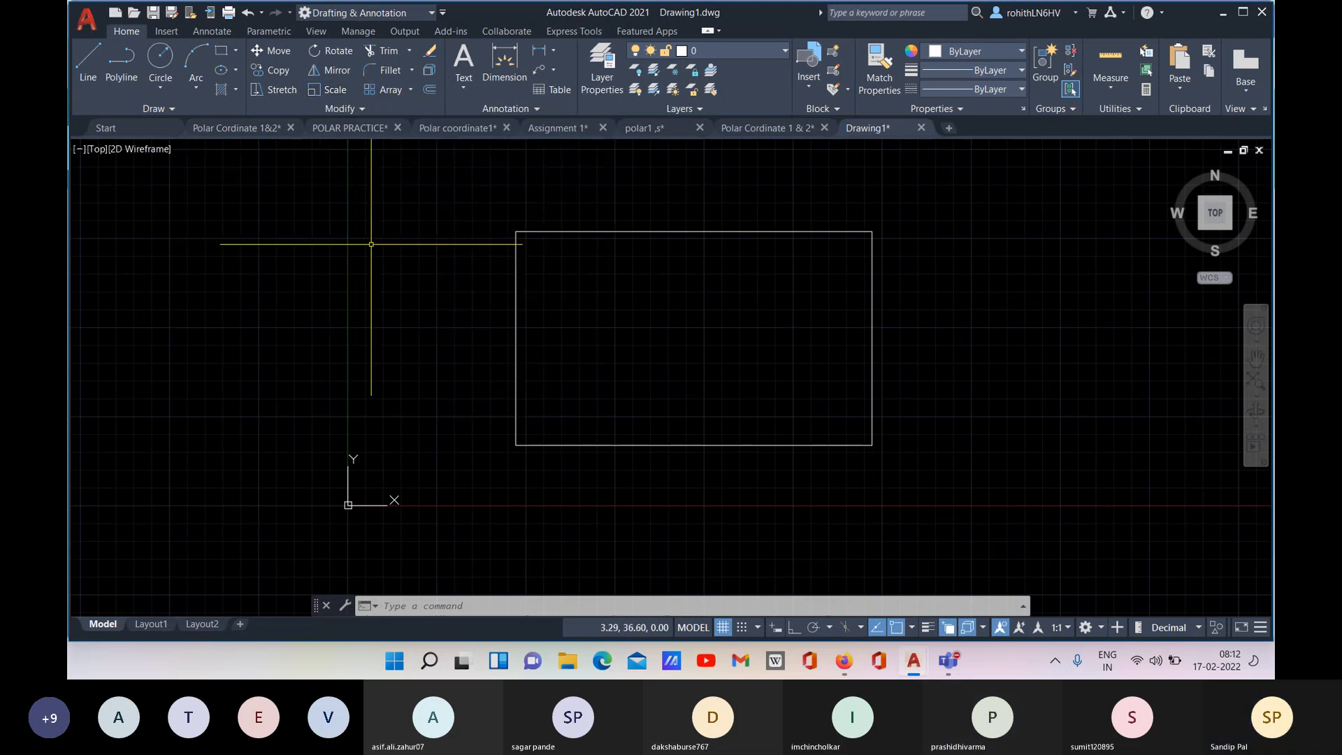
Review the length, angle and insertion scale settings in Drawing Units without changing them.
{"action": "type", "text": "un"}
{"action": "key", "text": "Return"}
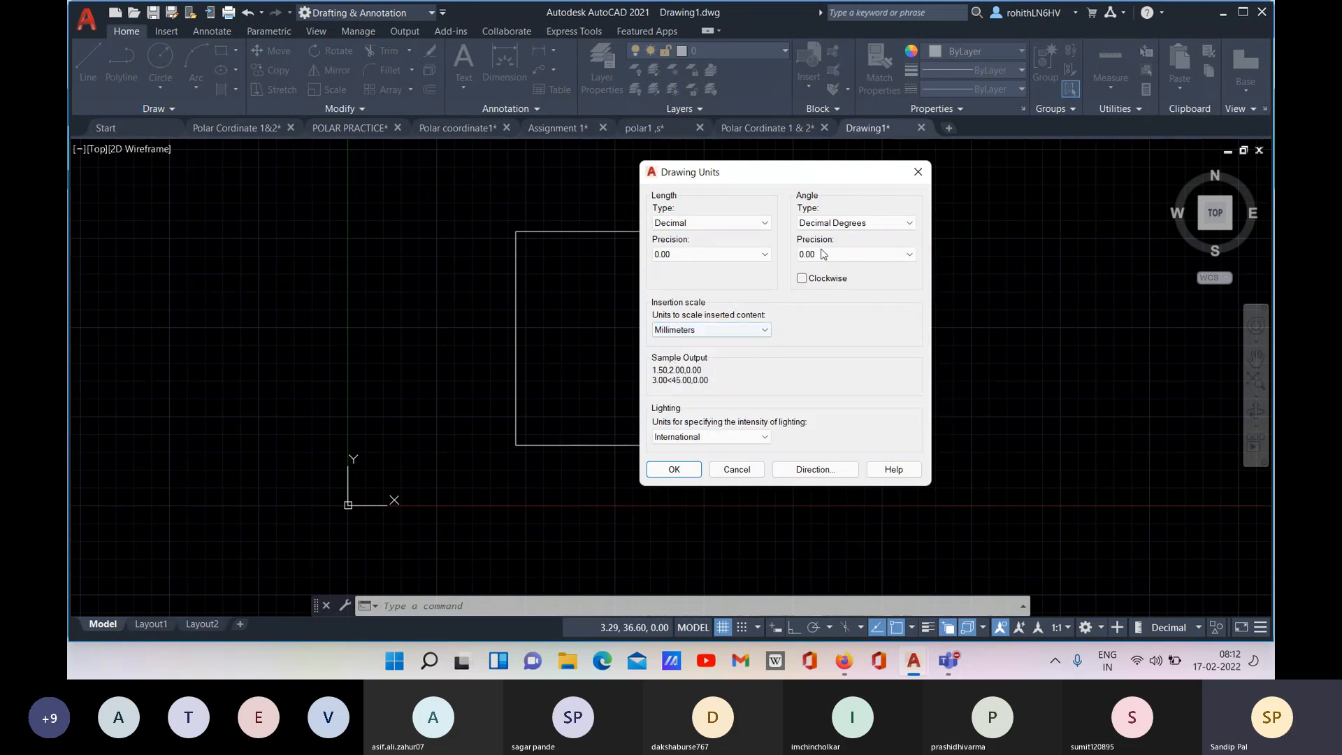
{"action": "left_click", "coordinate": [919, 171]}
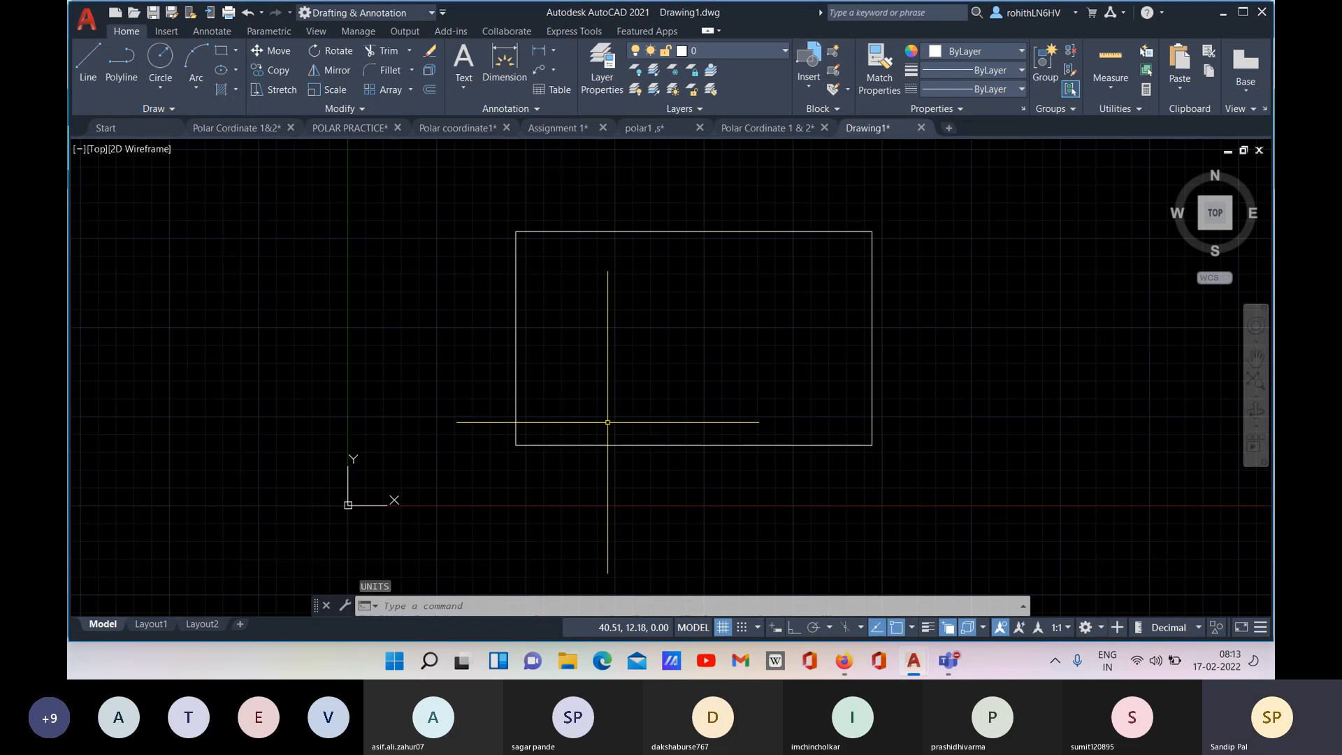
{"action": "left_click", "coordinate": [516, 340]}
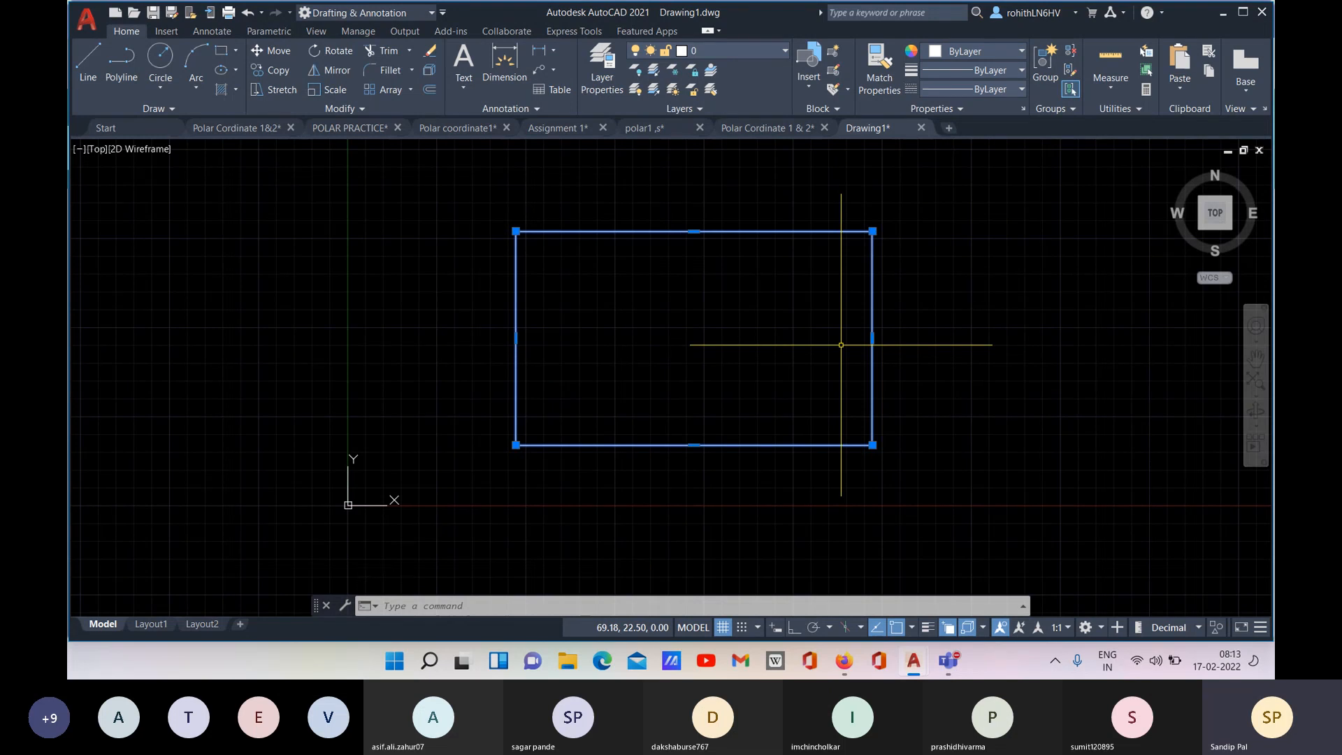
{"action": "key", "text": "Escape"}
{"action": "key", "text": "Escape"}
{"action": "key", "text": "Escape"}
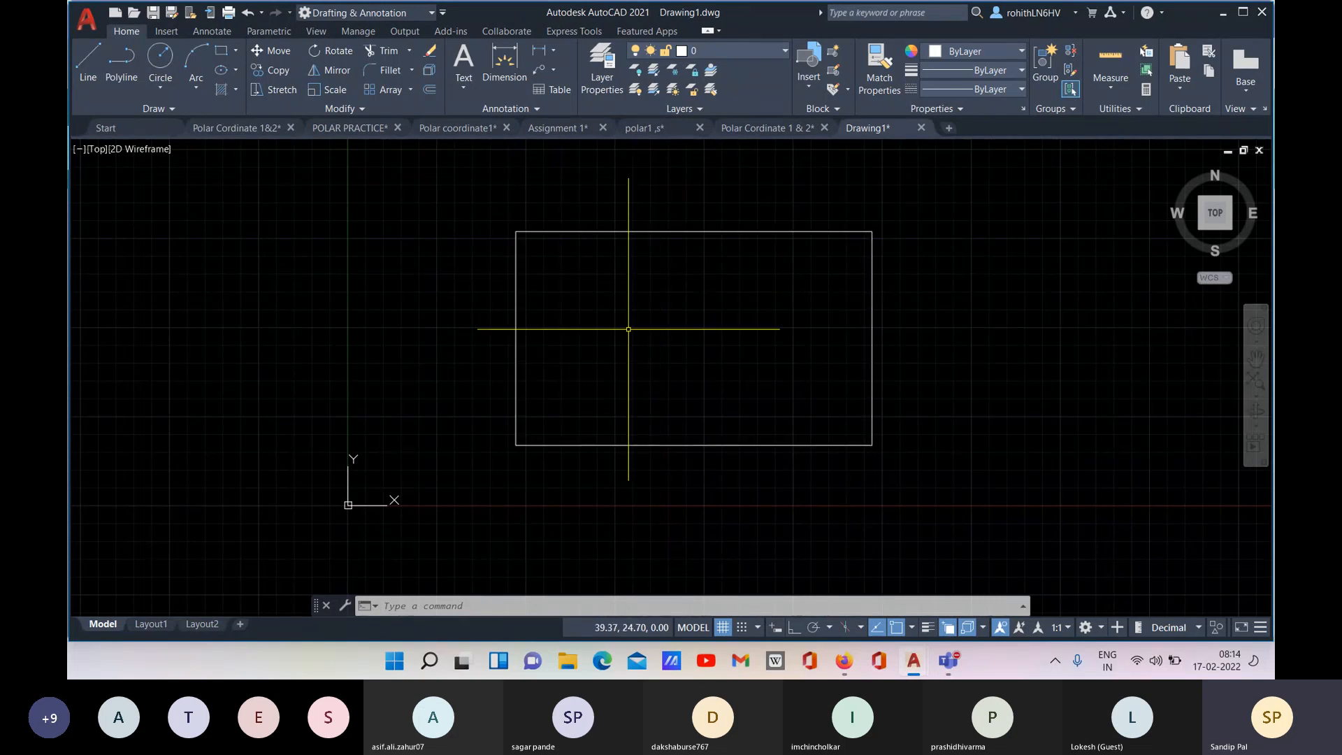
{"action": "left_click", "coordinate": [590, 232]}
{"action": "key", "text": "Escape"}
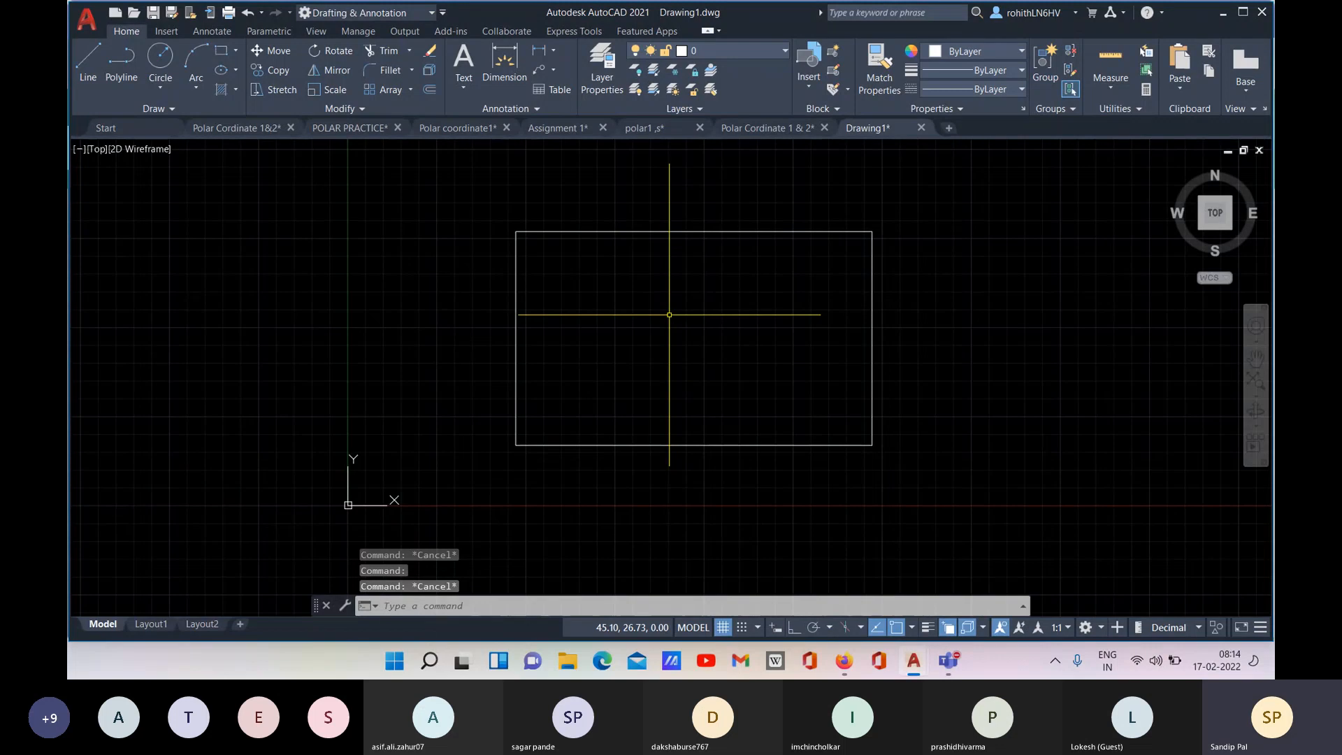
Use -DWGUNITS to set the length unit to inches and the linear display format to engineering, accepting precision 2.
{"action": "type", "text": "-"}
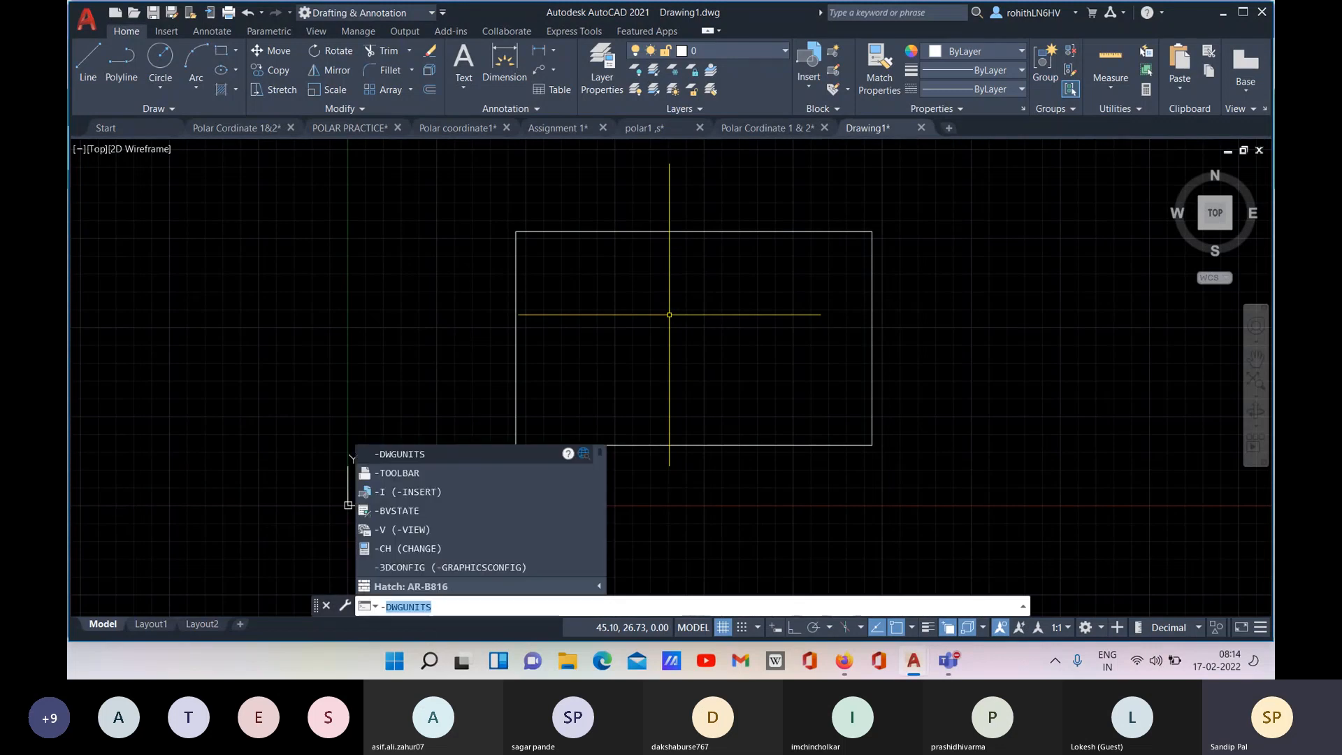
{"action": "key", "text": "Return"}
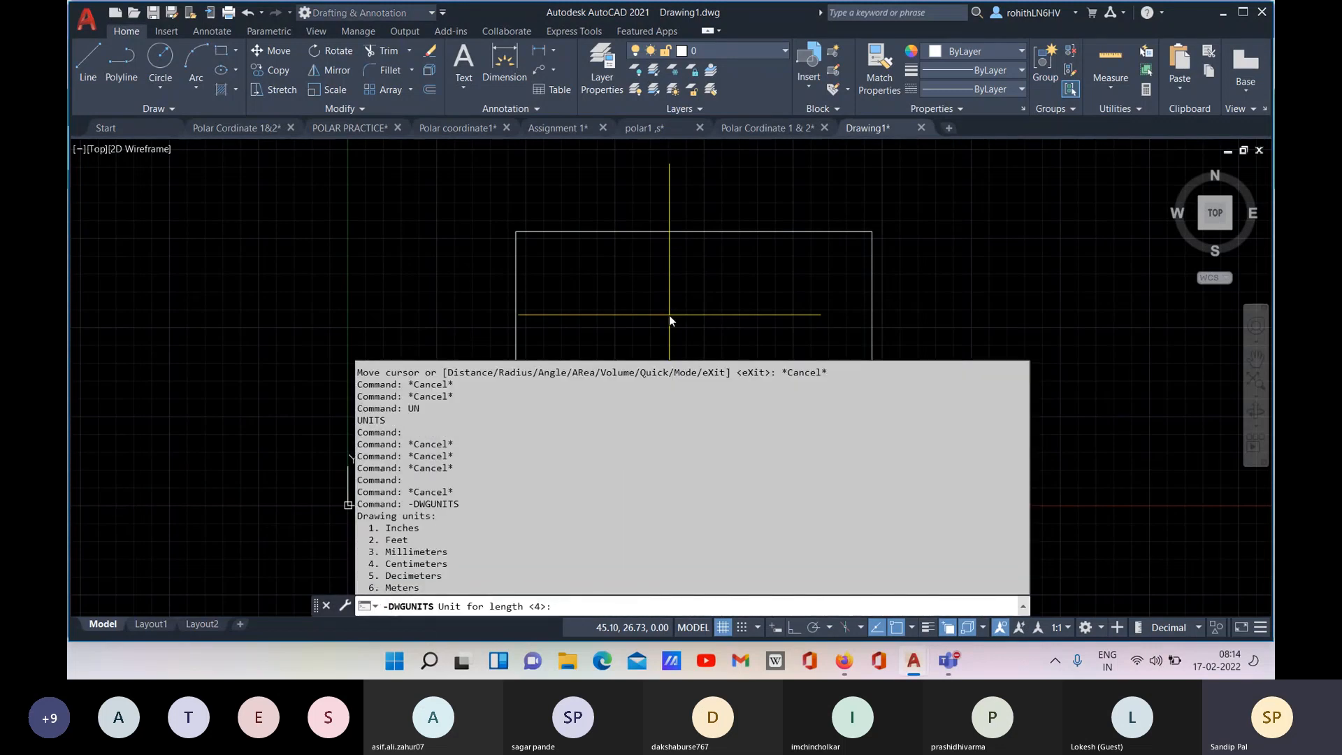
{"action": "type", "text": "1"}
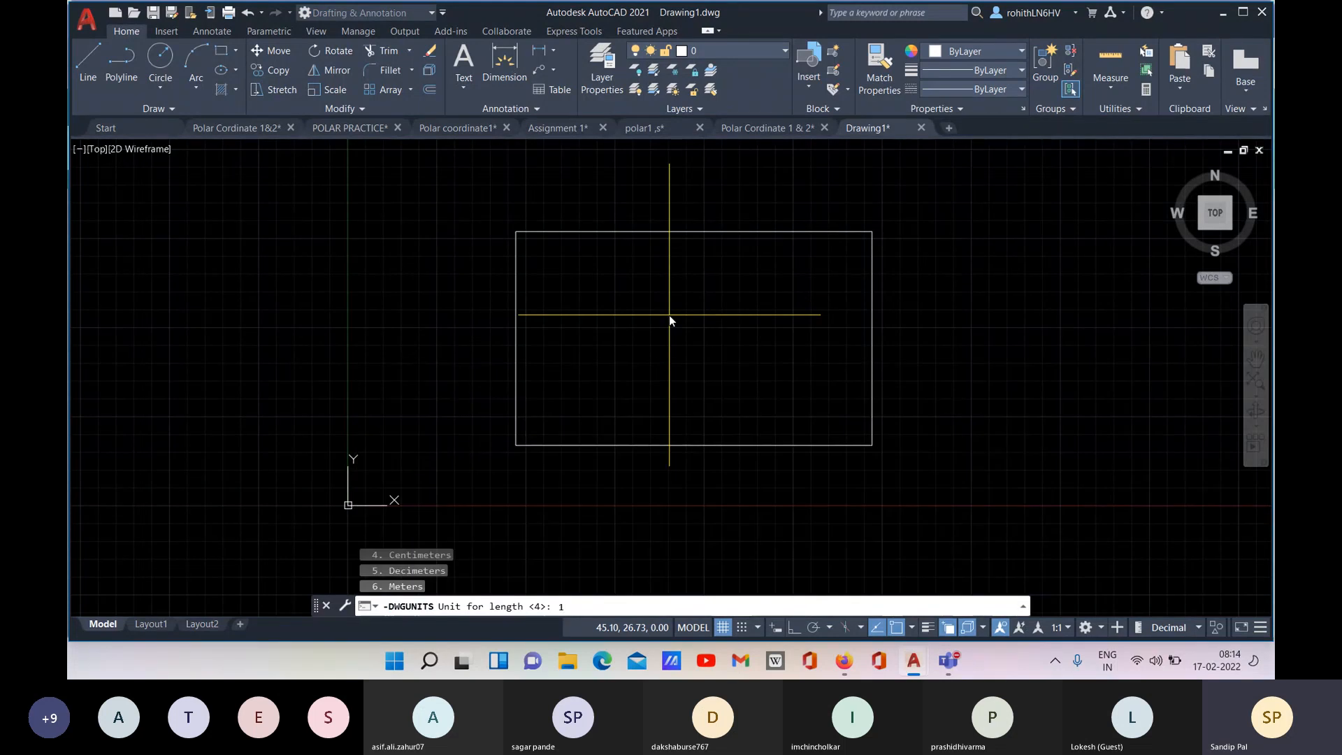
{"action": "key", "text": "Return"}
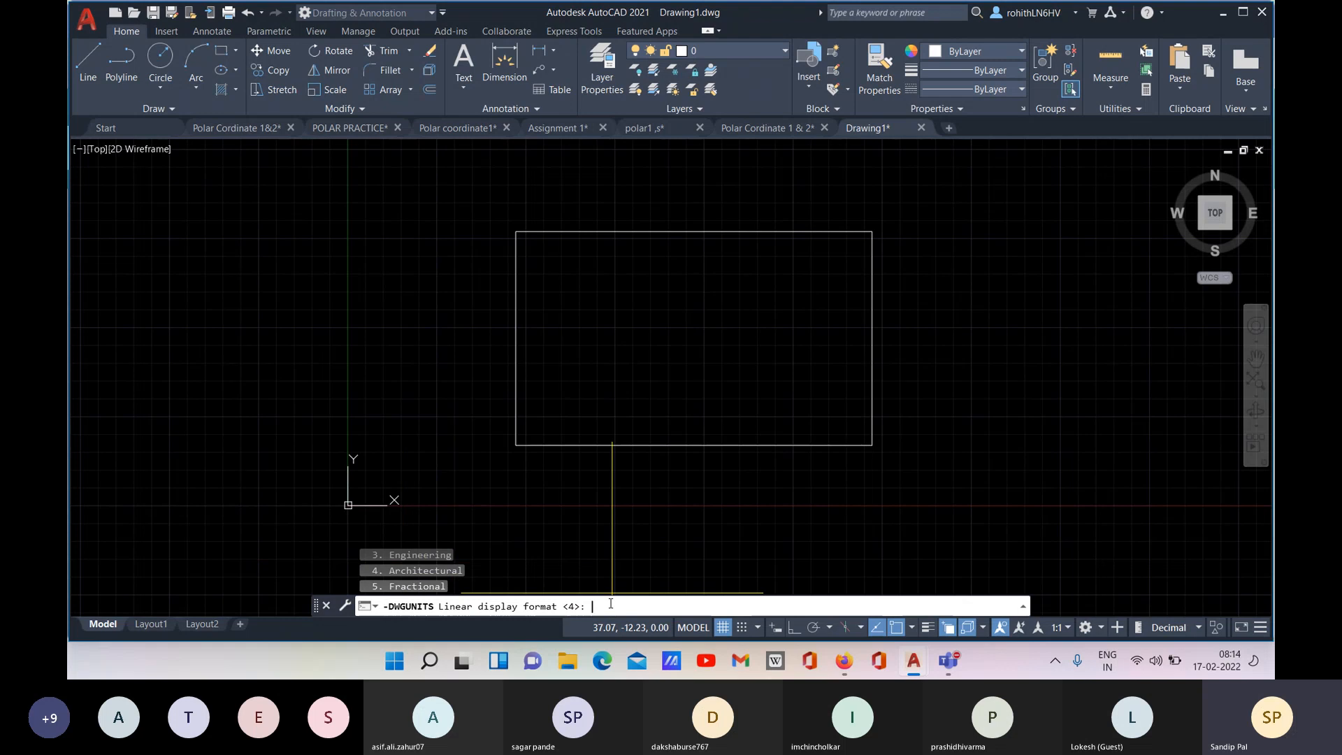
{"action": "type", "text": "3"}
{"action": "key", "text": "Return"}
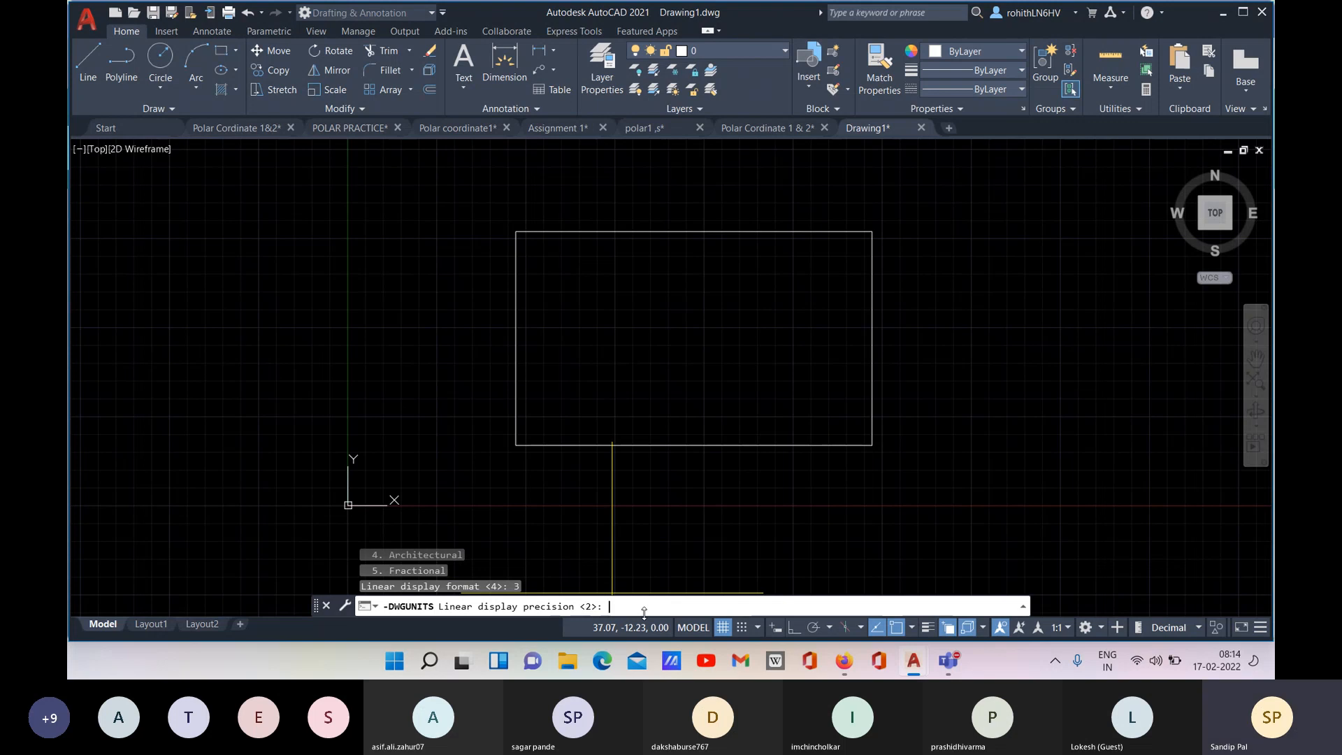
{"action": "key", "text": "Return"}
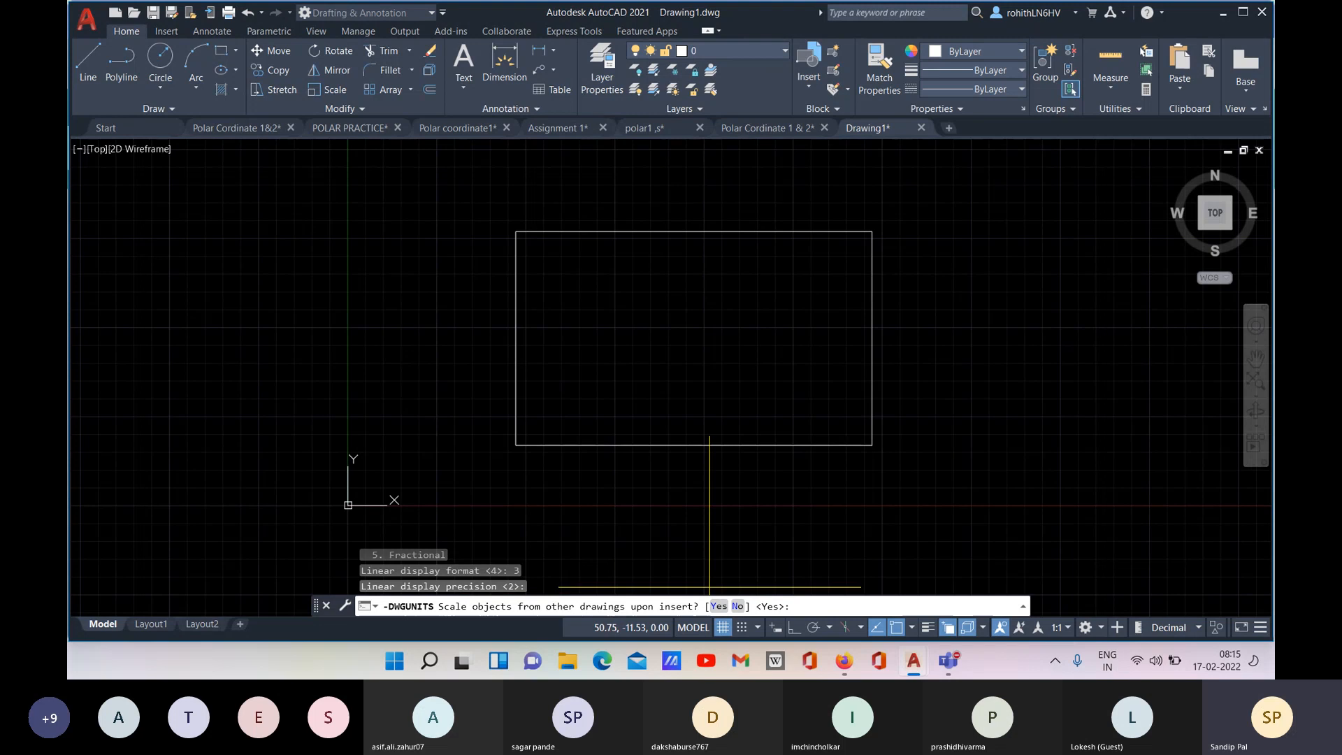
Enable scaling of inserted objects, decline matching INSUNITS, and scale the current drawing's objects including those in paper space.
{"action": "left_click", "coordinate": [718, 606]}
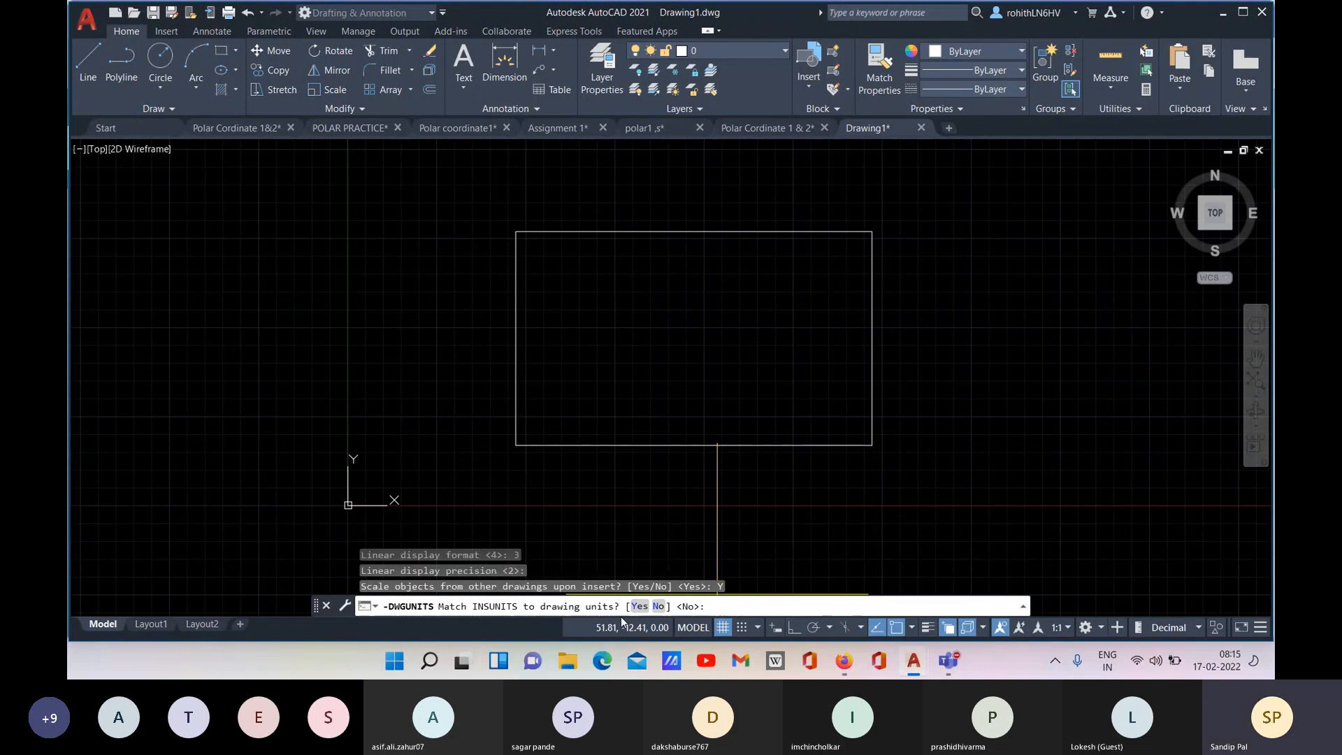
{"action": "left_click", "coordinate": [658, 607]}
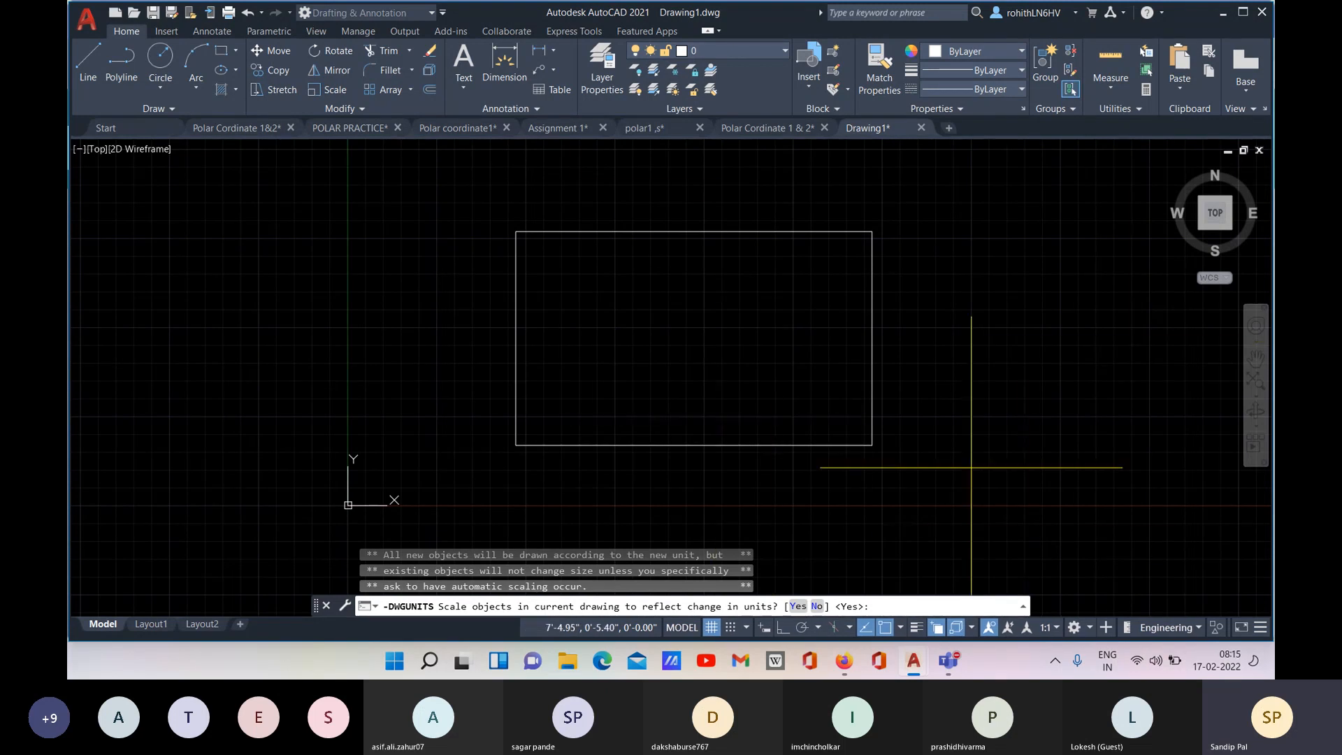
{"action": "left_click", "coordinate": [799, 606]}
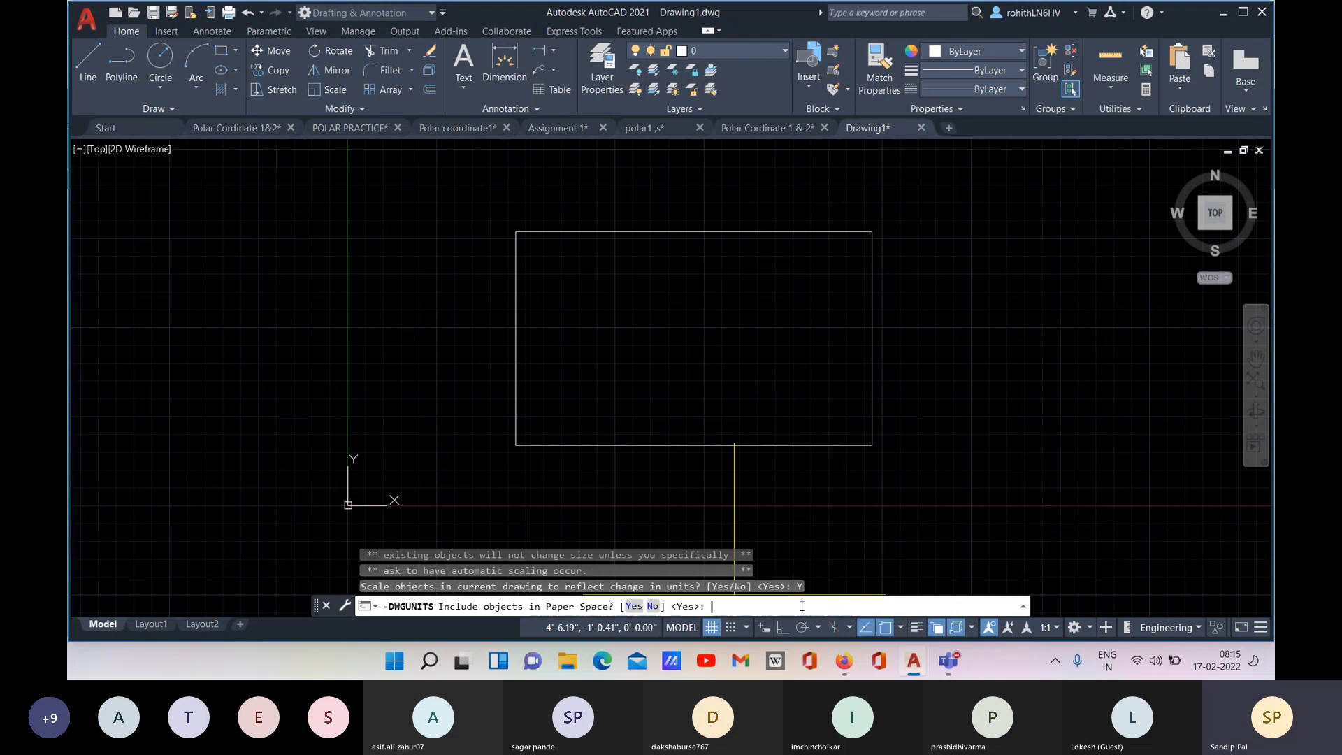
{"action": "left_click", "coordinate": [631, 606]}
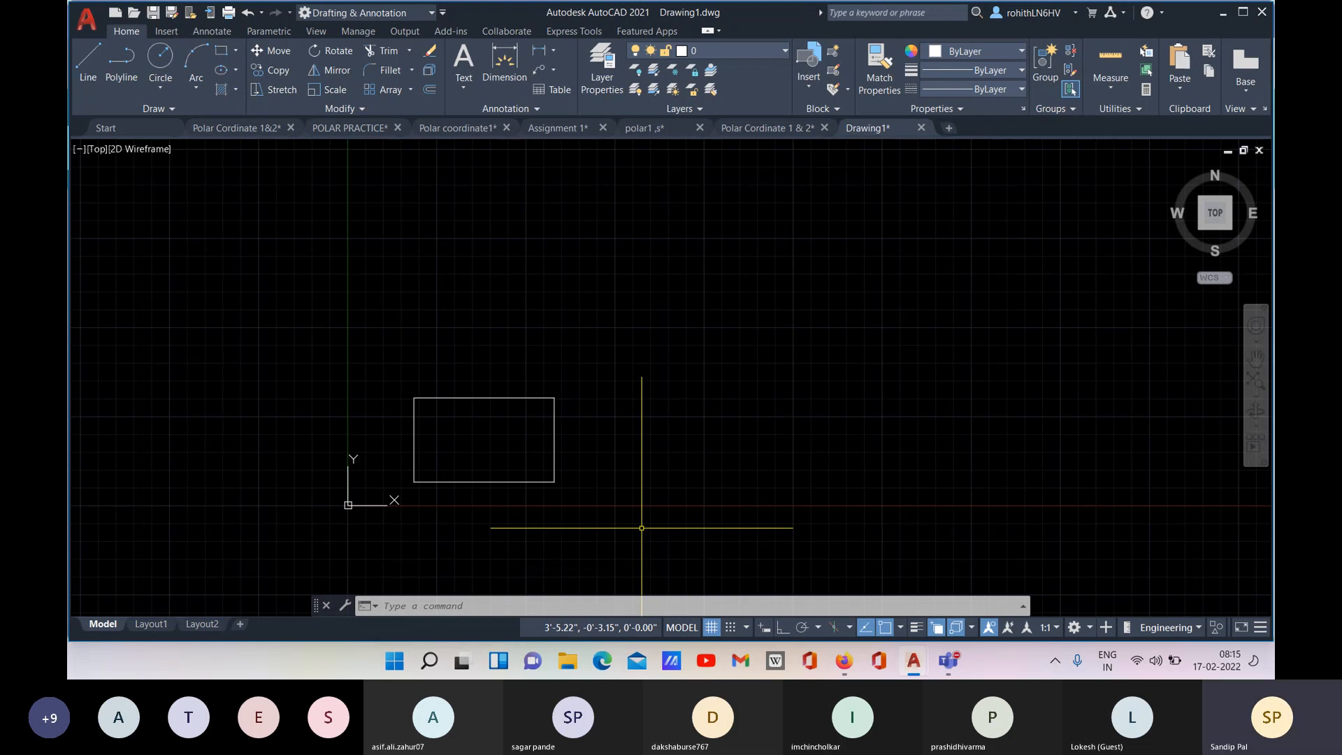
Measure the scaled rectangle's width and height in engineering units with the Quick measure tool.
{"action": "left_click", "coordinate": [1119, 86]}
{"action": "left_click", "coordinate": [1114, 118]}
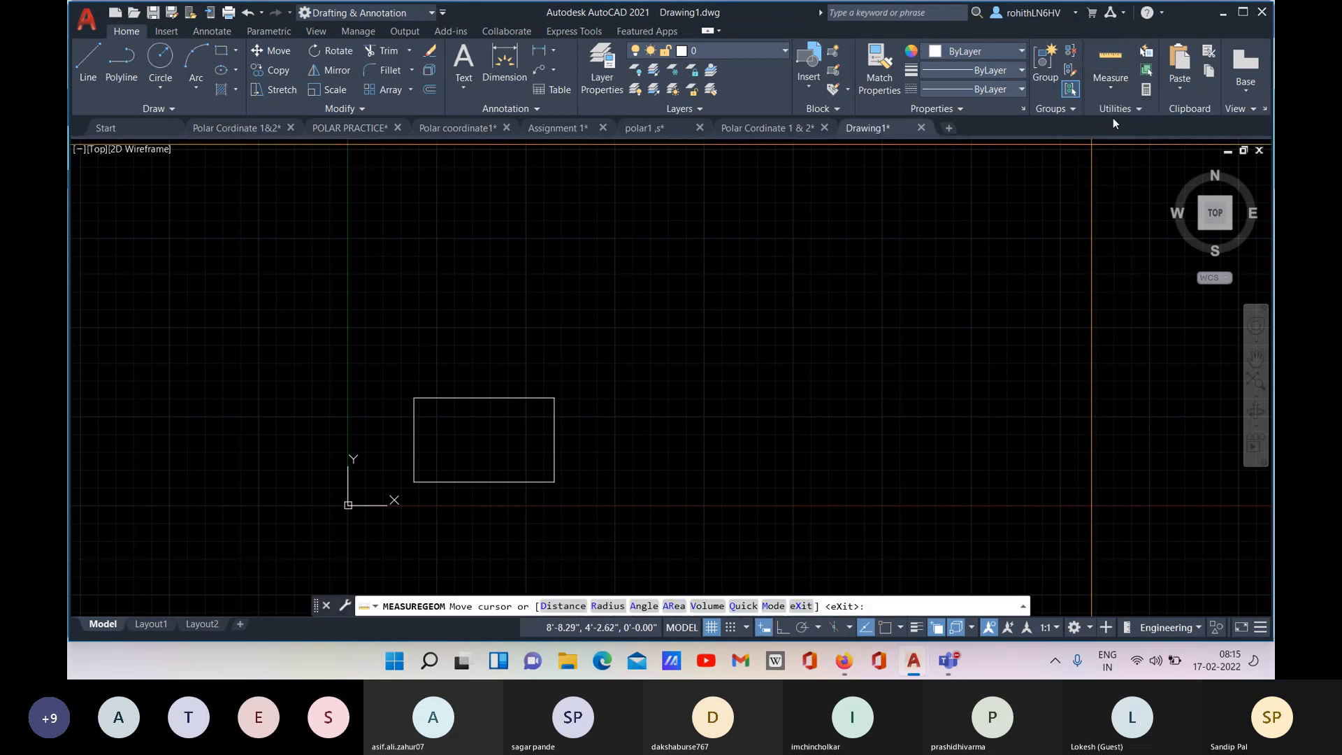
{"action": "scroll", "coordinate": [481, 444], "scroll_direction": "up", "scroll_amount": 4}
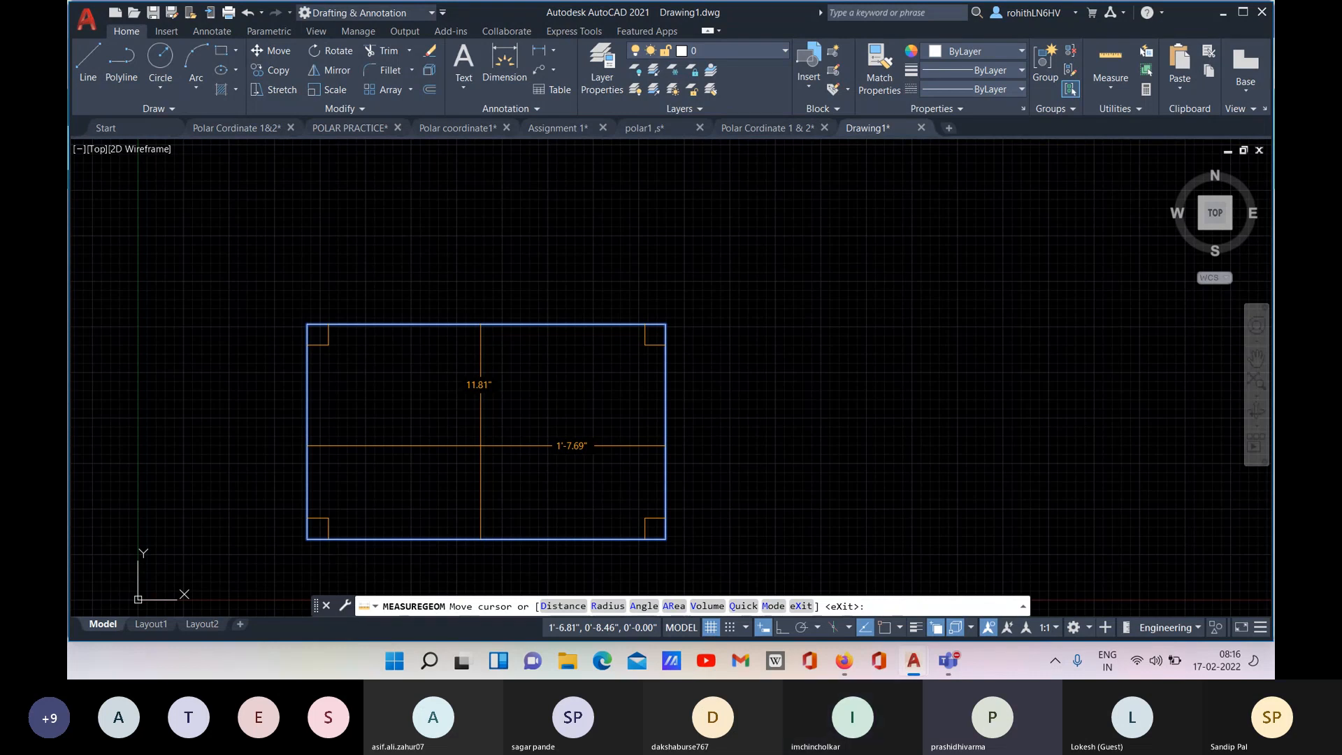
{"action": "key", "text": "Escape"}
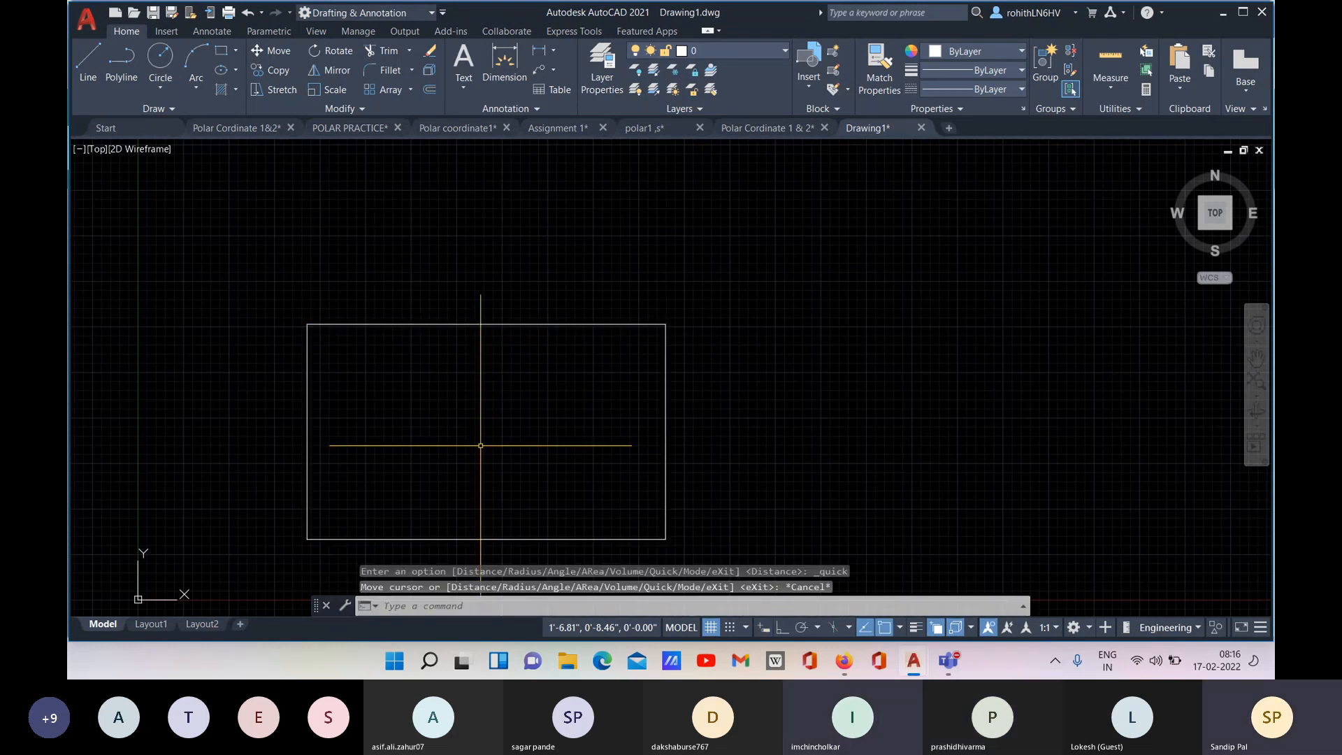
Undo the quick measurement and the -DWGUNITS change to inches.
{"action": "key", "text": "ctrl+z"}
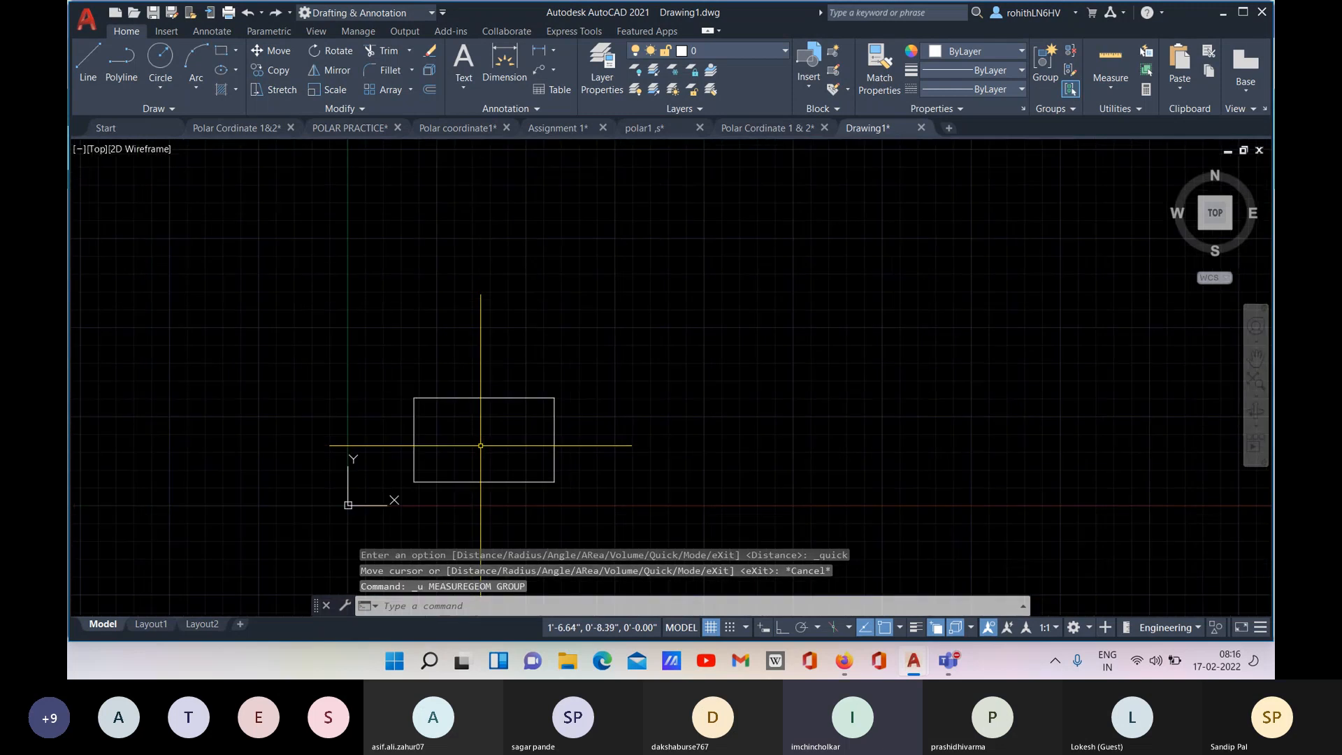
{"action": "key", "text": "ctrl+z"}
{"action": "scroll", "coordinate": [491, 424], "scroll_direction": "down", "scroll_amount": 2}
{"action": "middle_click_drag", "start_coordinate": [558, 418], "coordinate": [559, 418]}
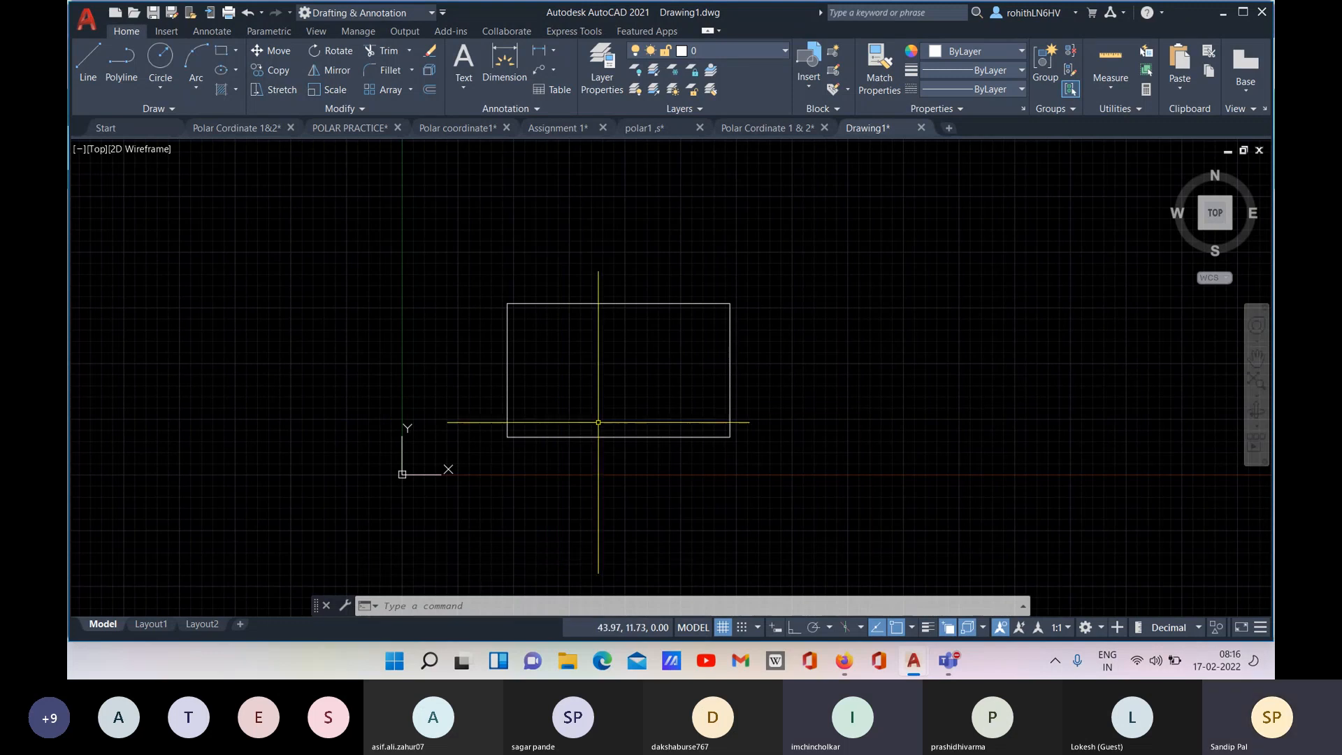
Measure the restored rectangle's width and height with the Quick measure tool.
{"action": "left_click", "coordinate": [1111, 61]}
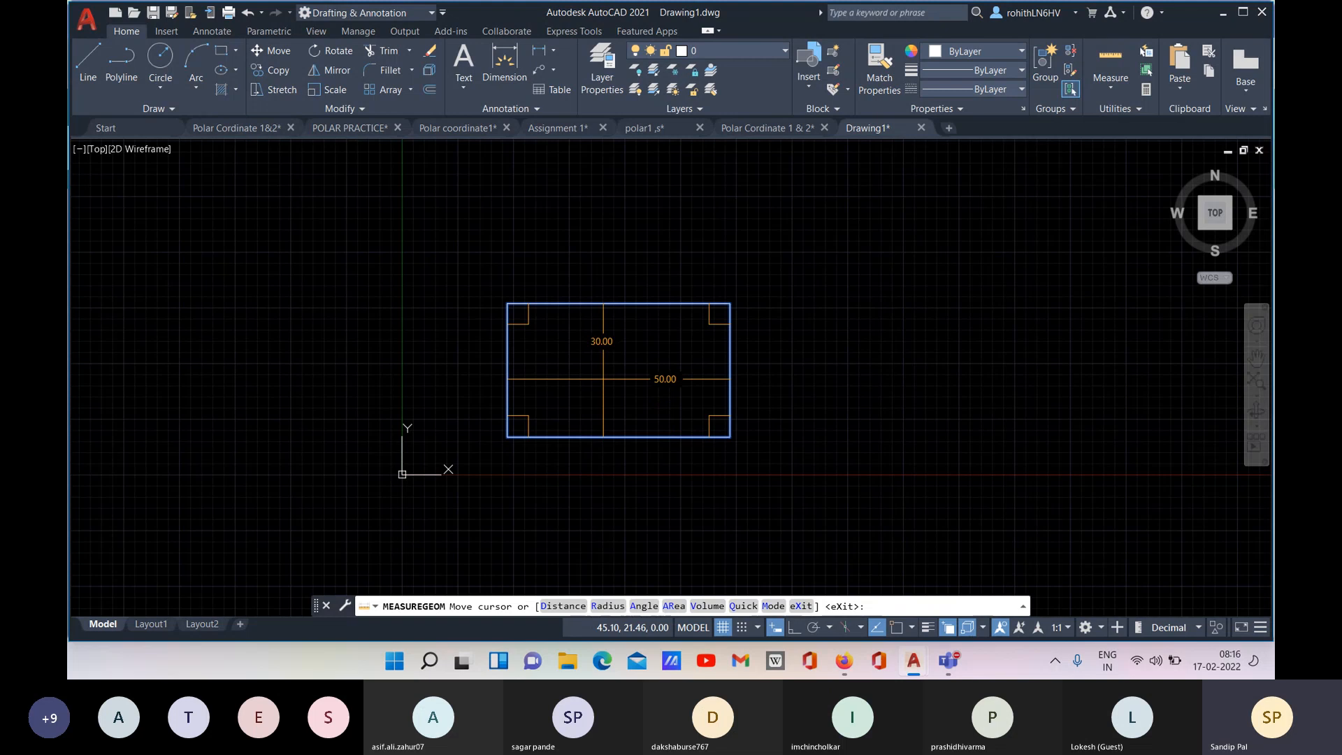
{"action": "key", "text": "Escape"}
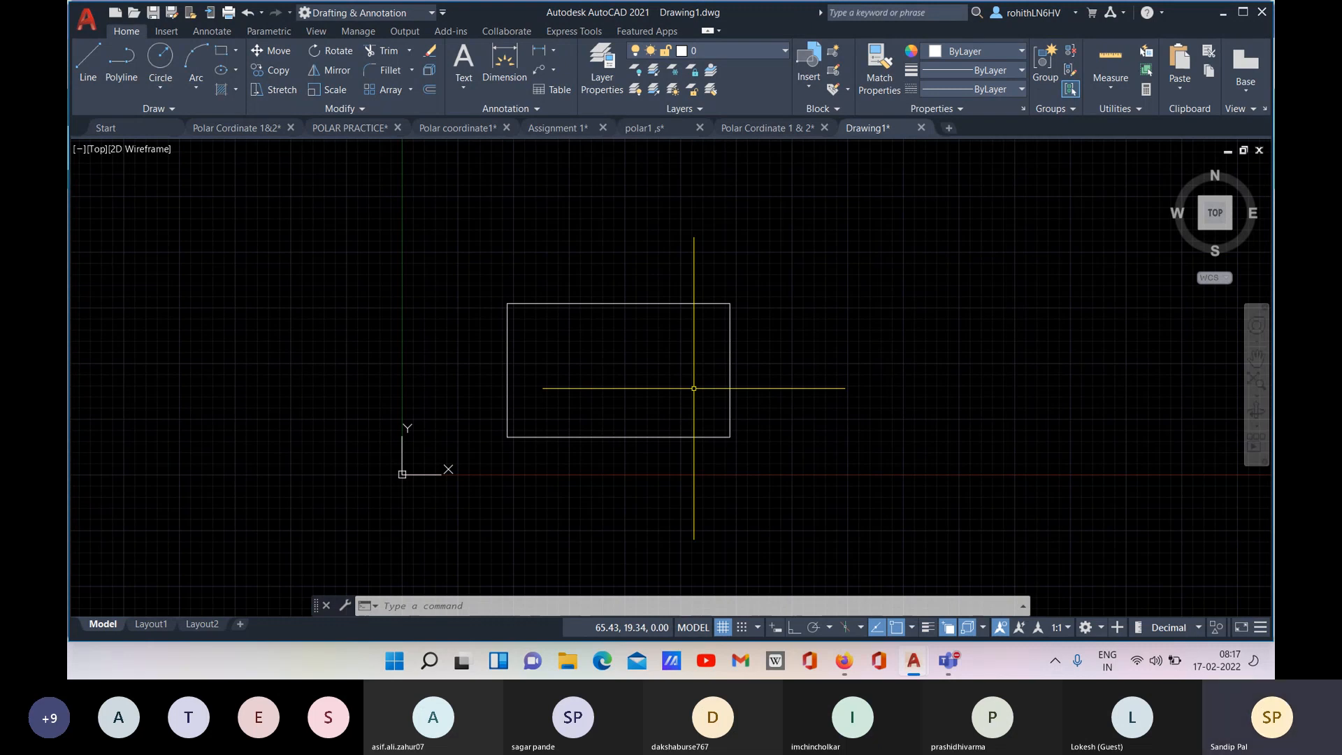
Run -DWGUNITS and set the drawing's length unit to Inches (option 1).
{"action": "type", "text": "-D"}
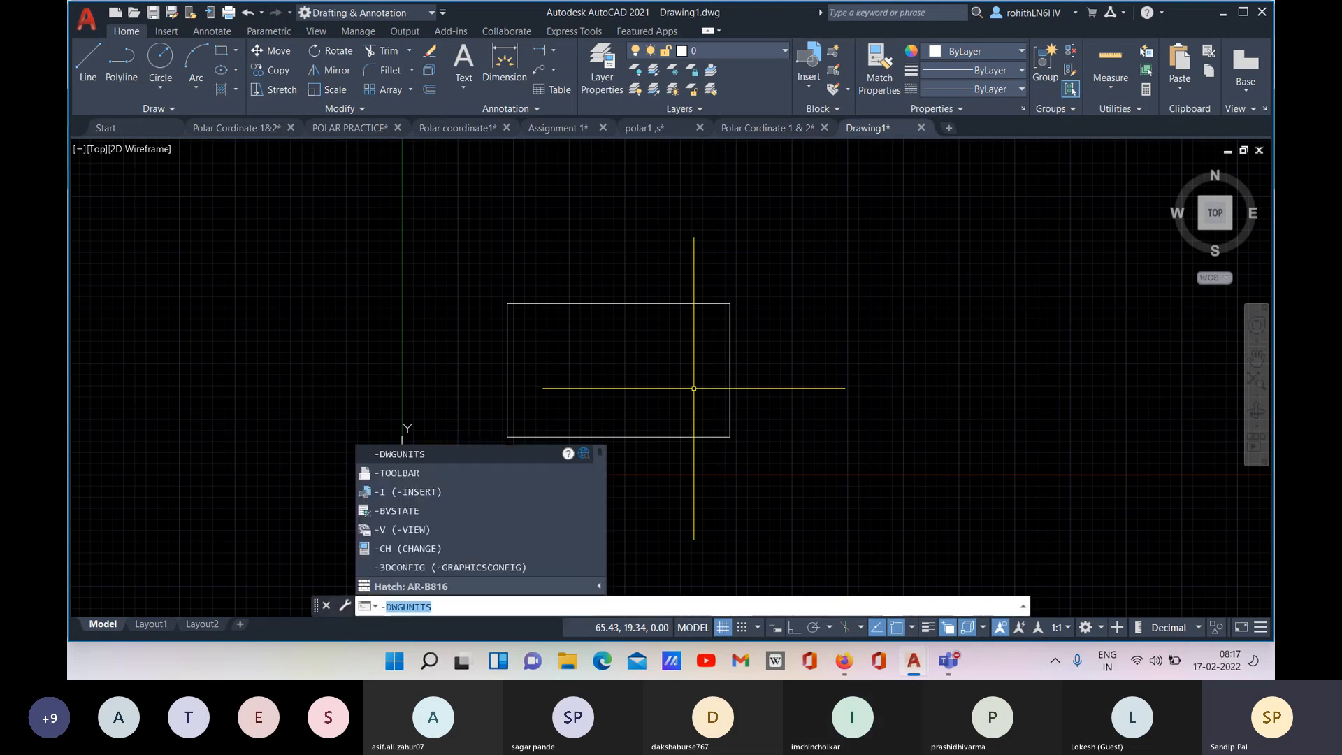
{"action": "type", "text": "WGUNITS"}
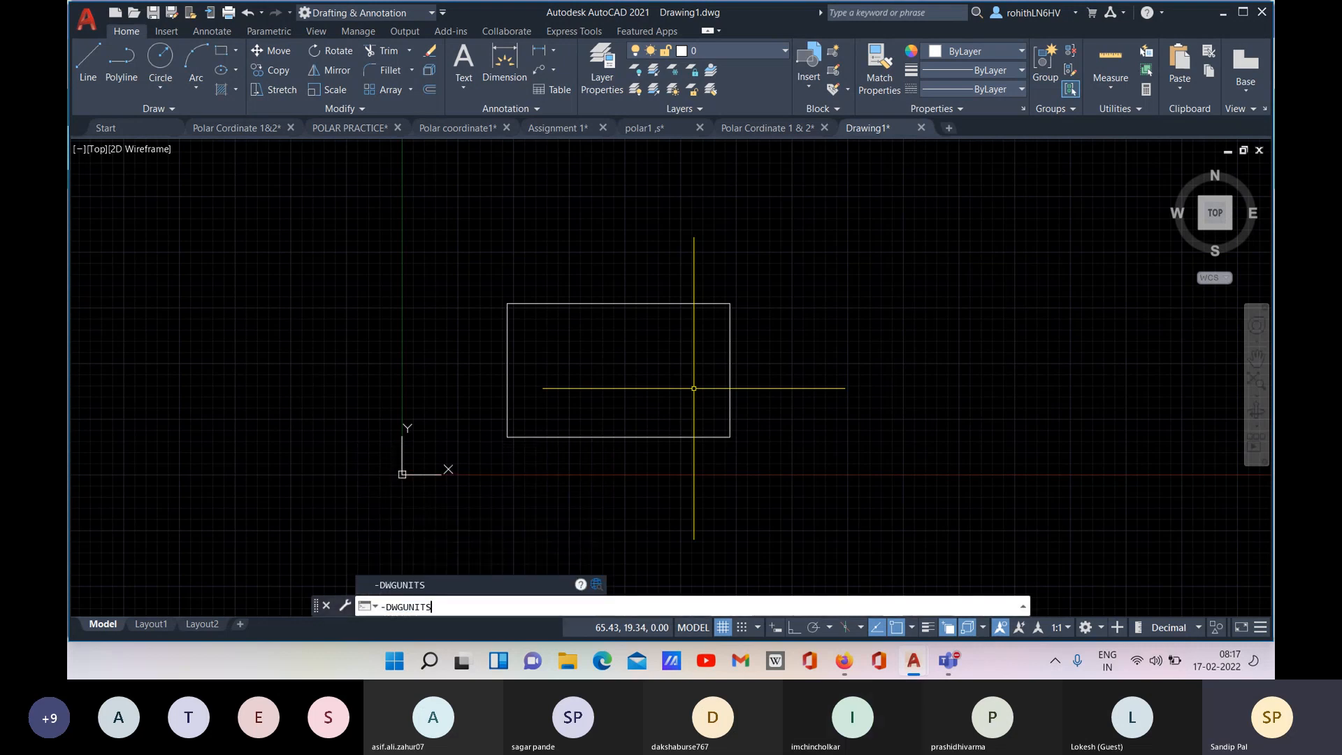
{"action": "key", "text": "Return"}
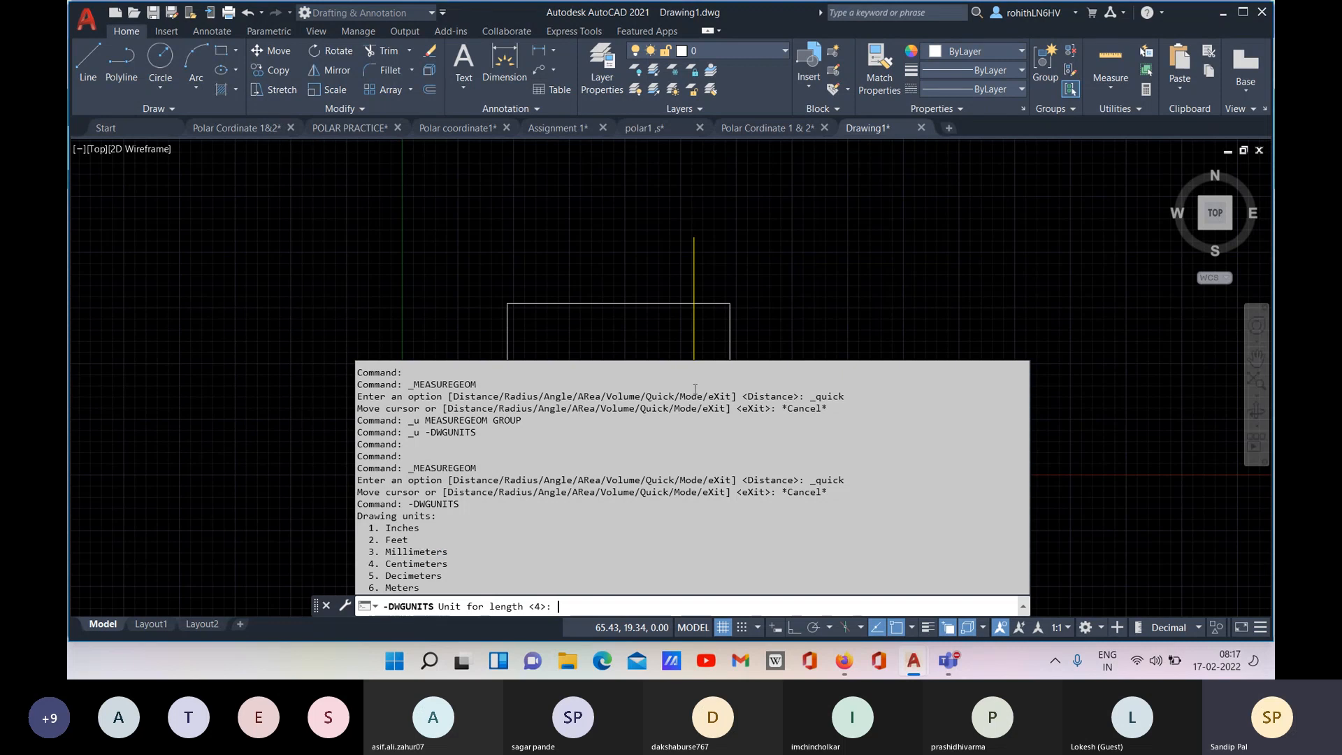
{"action": "type", "text": "1"}
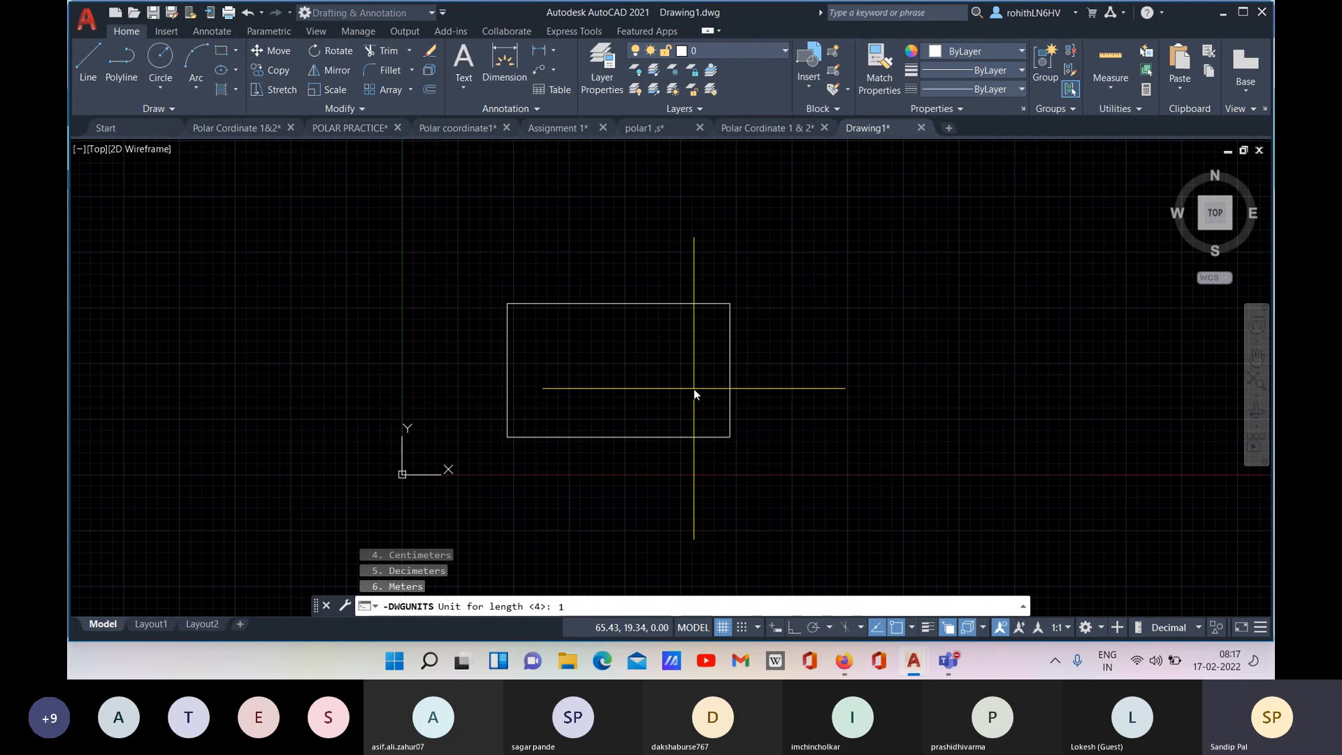
{"action": "key", "text": "Return"}
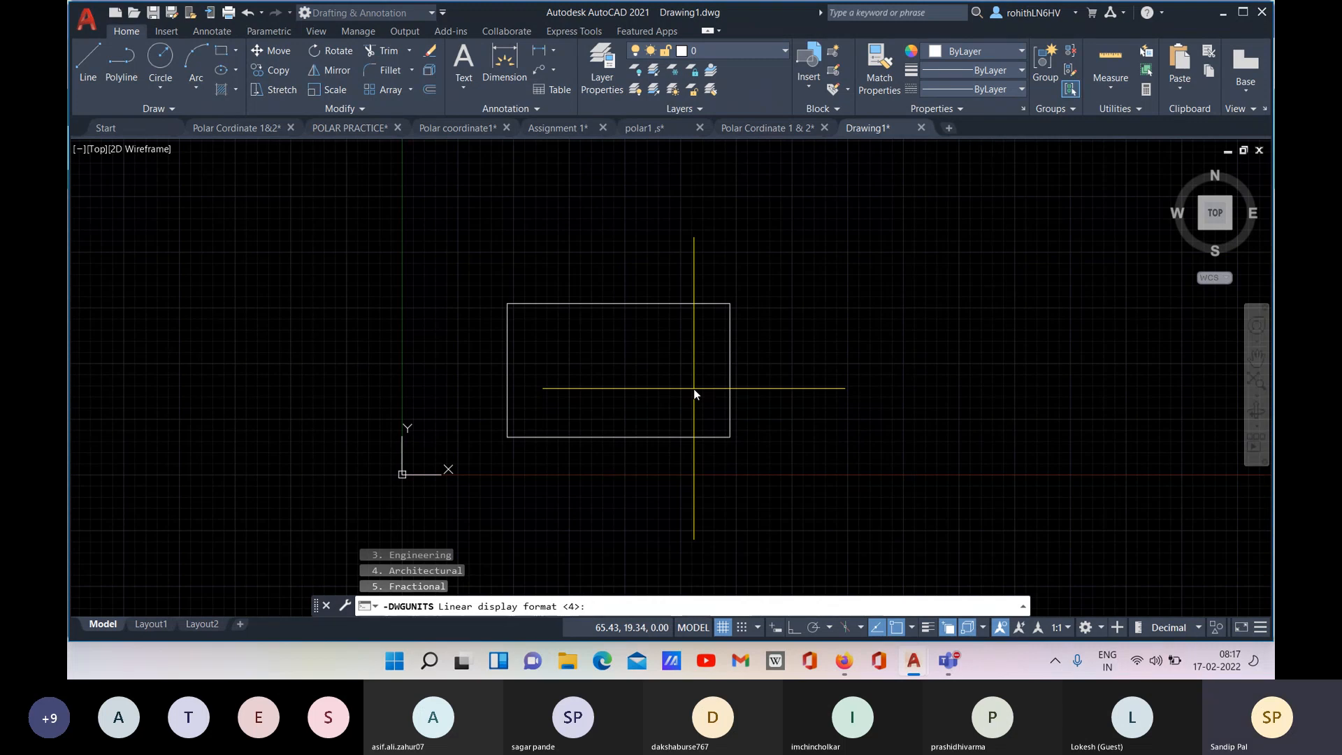
Choose the Engineering linear display format (option 3) and set the linear display precision to 3.
{"action": "key", "text": "F2"}
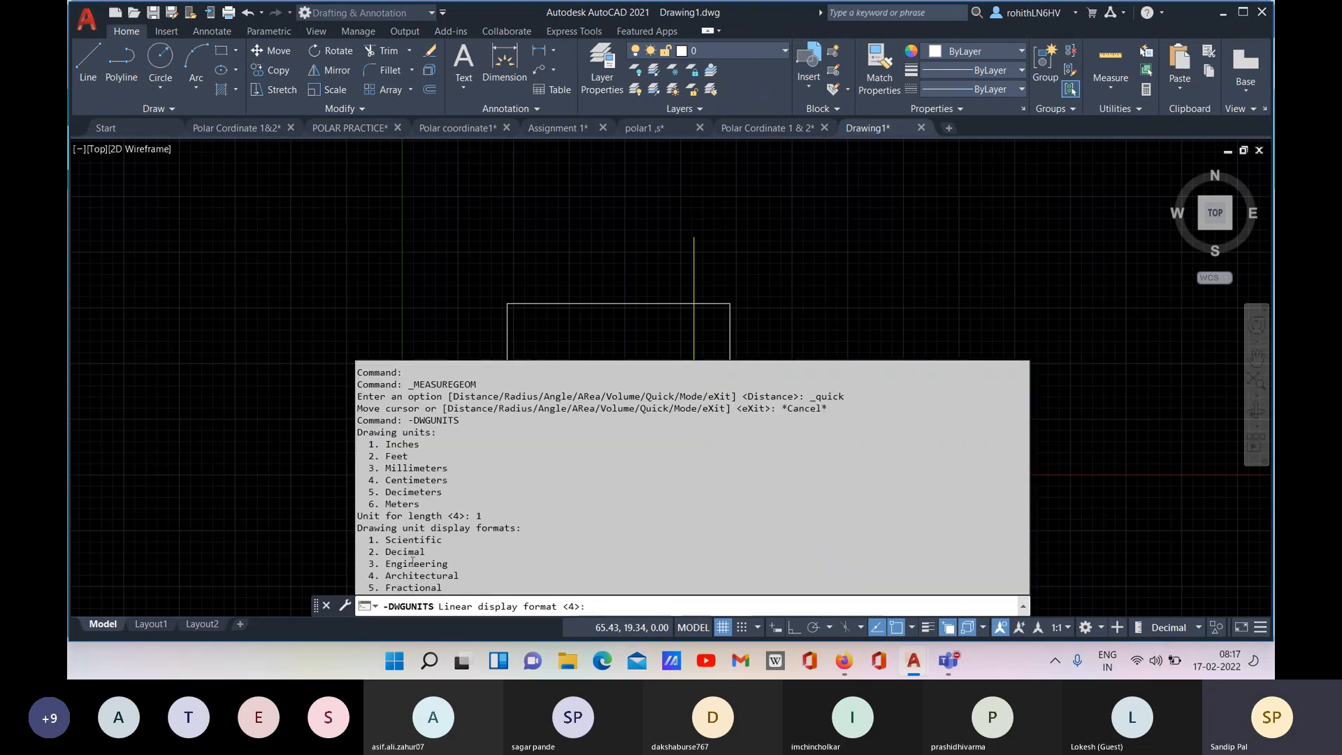
{"action": "left_click_drag", "start_coordinate": [424, 552], "coordinate": [385, 552]}
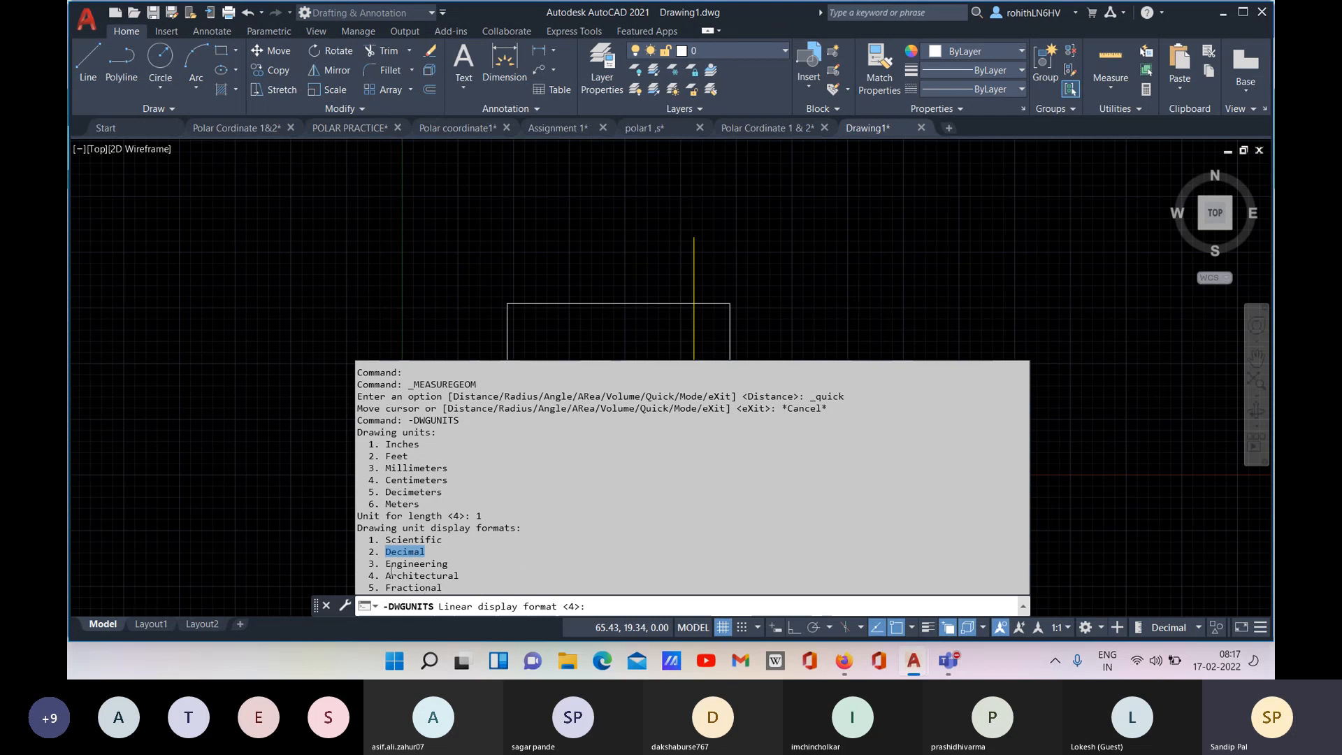
{"action": "left_click", "coordinate": [593, 606]}
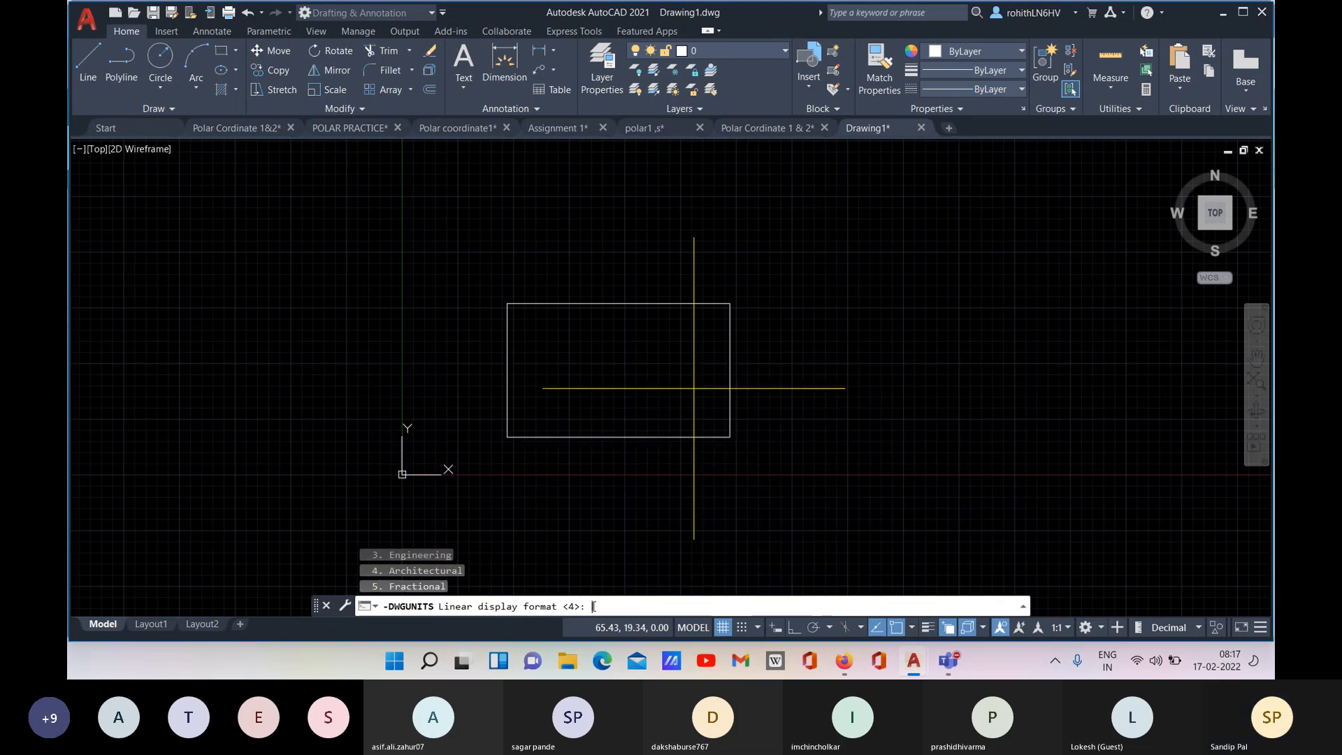
{"action": "type", "text": "3"}
{"action": "key", "text": "Return"}
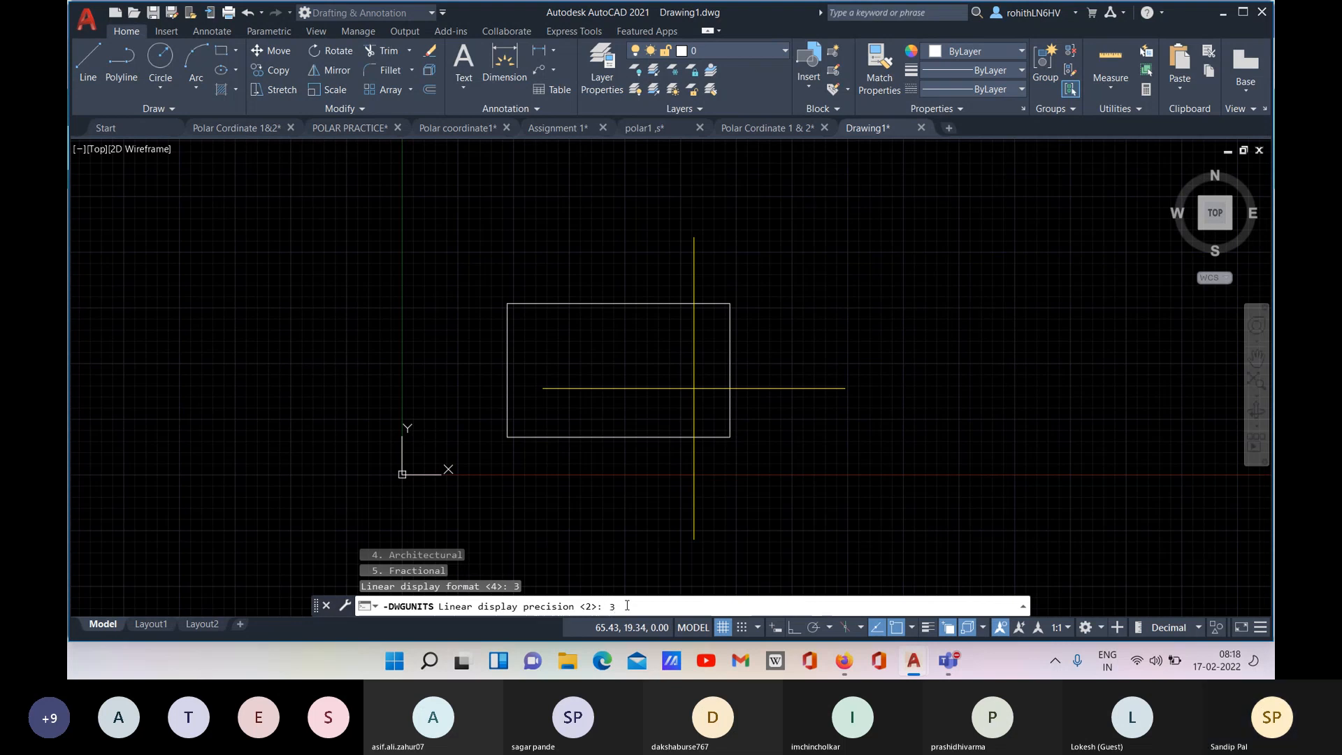
{"action": "key", "text": "Return"}
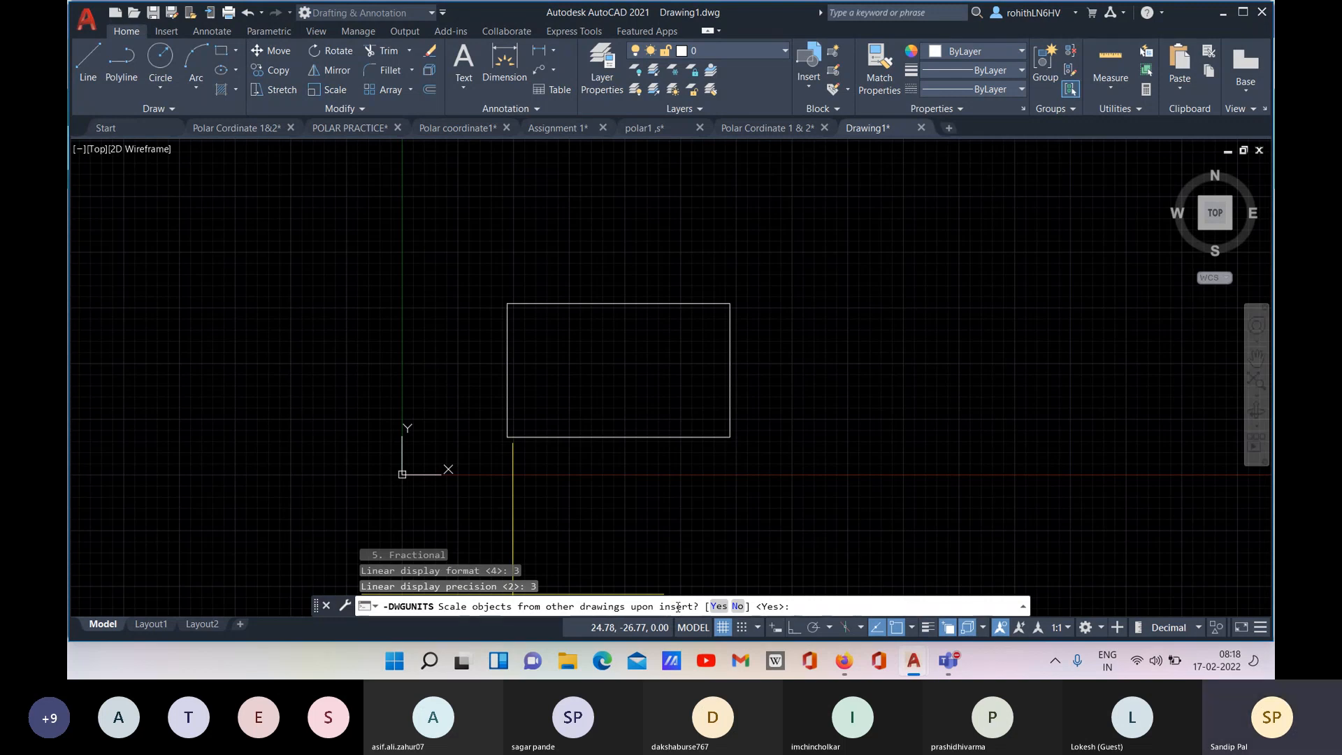
Enable scaling of inserted objects, decline matching INSUNITS, and scale the current drawing's objects while excluding those in paper space.
{"action": "left_click", "coordinate": [718, 606]}
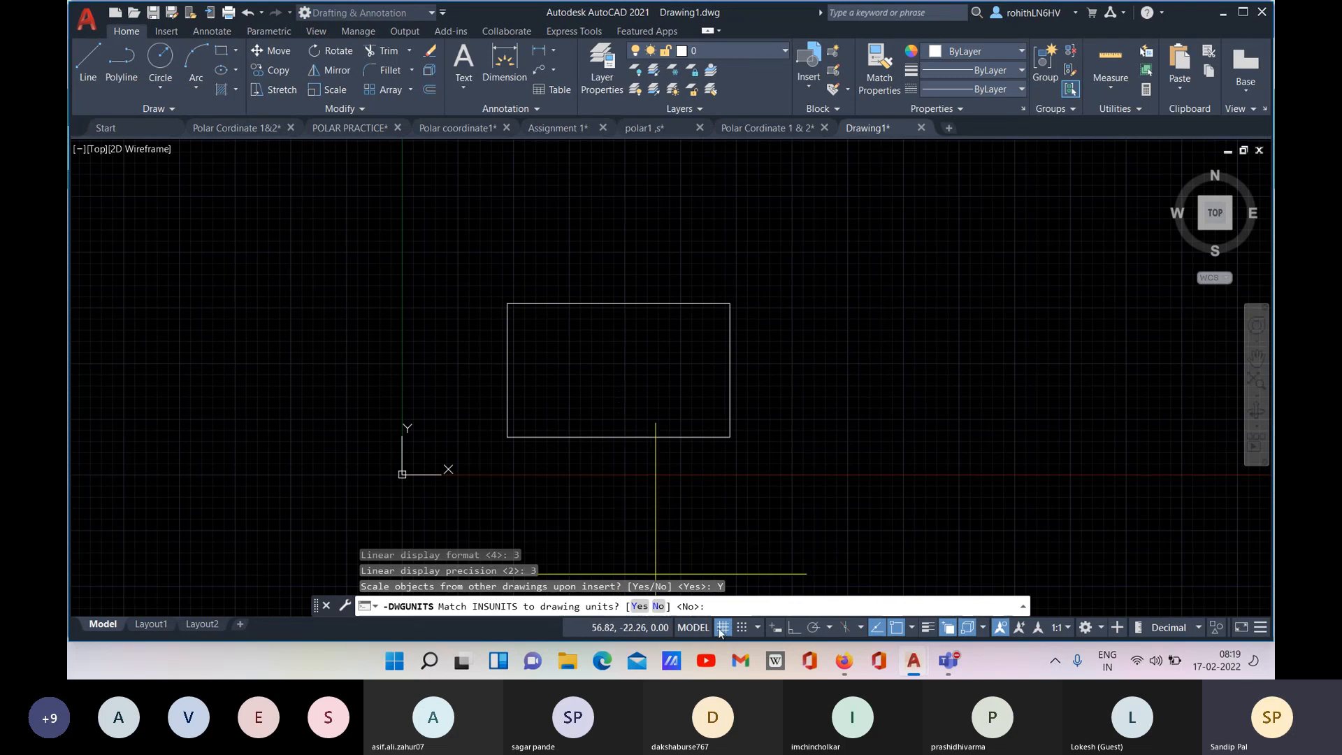
{"action": "left_click", "coordinate": [659, 607]}
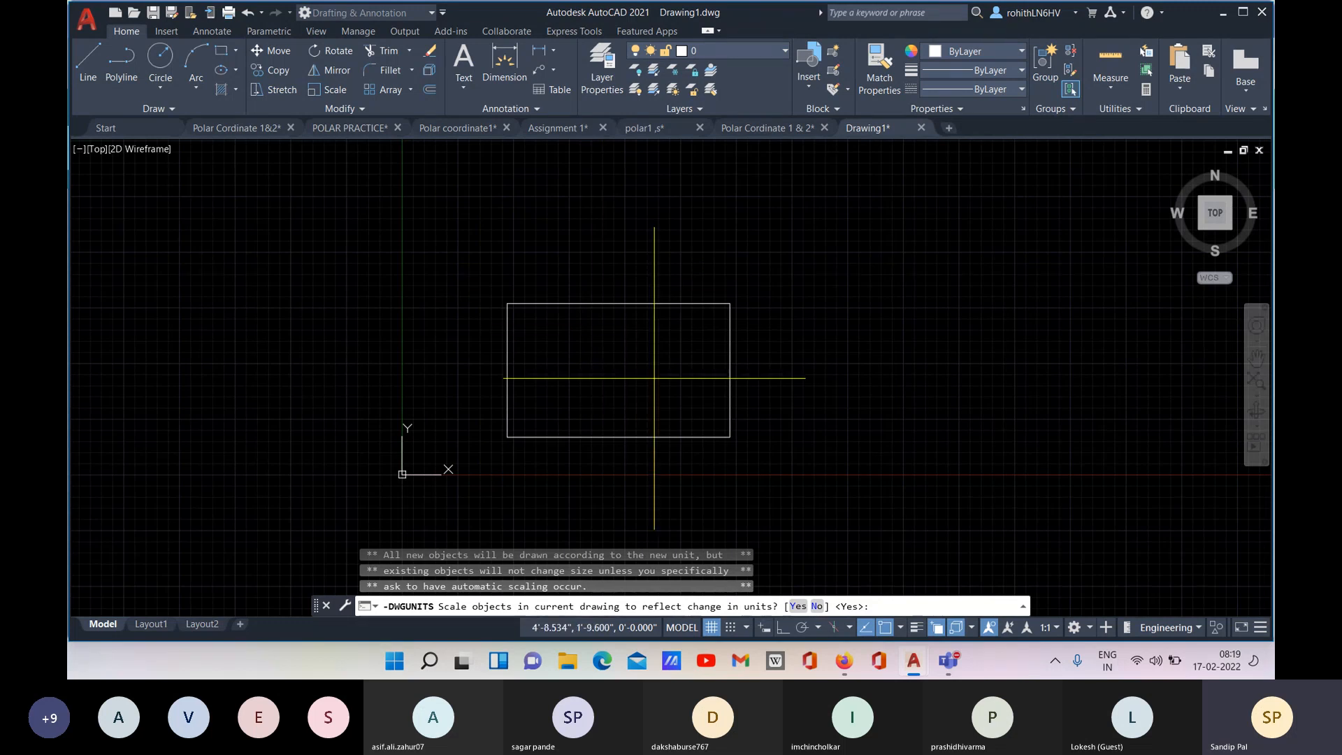
{"action": "left_click", "coordinate": [797, 606]}
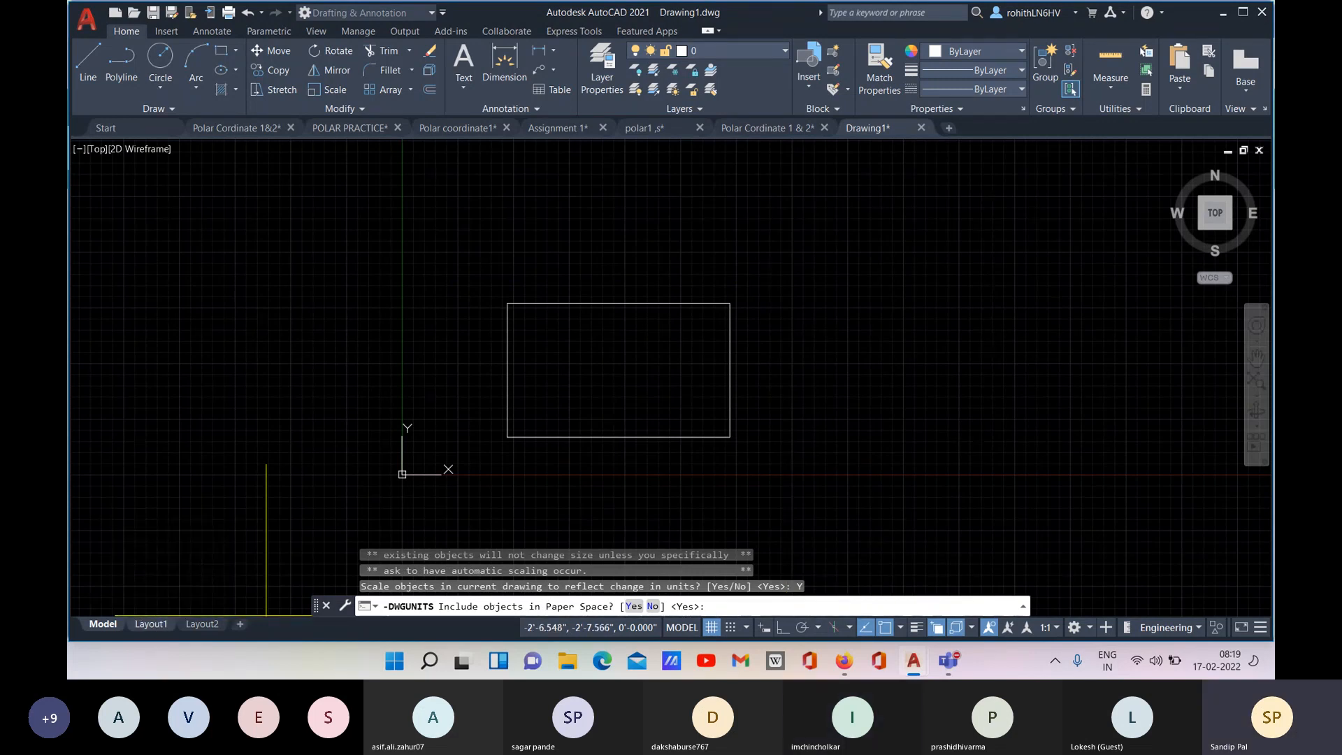
{"action": "left_click", "coordinate": [652, 607]}
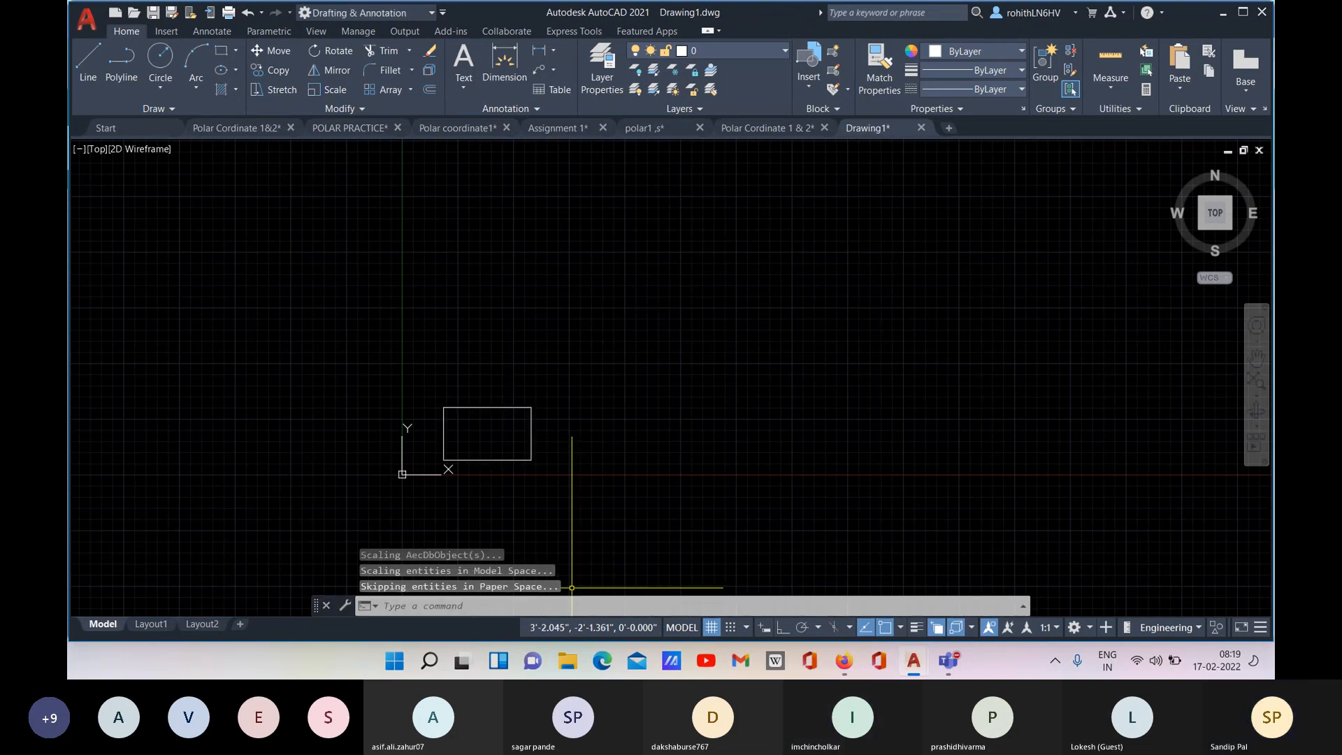
Measure the width and height of the rectangle scaled to inches with the Quick measure tool.
{"action": "scroll", "coordinate": [471, 456], "scroll_direction": "up", "scroll_amount": 2}
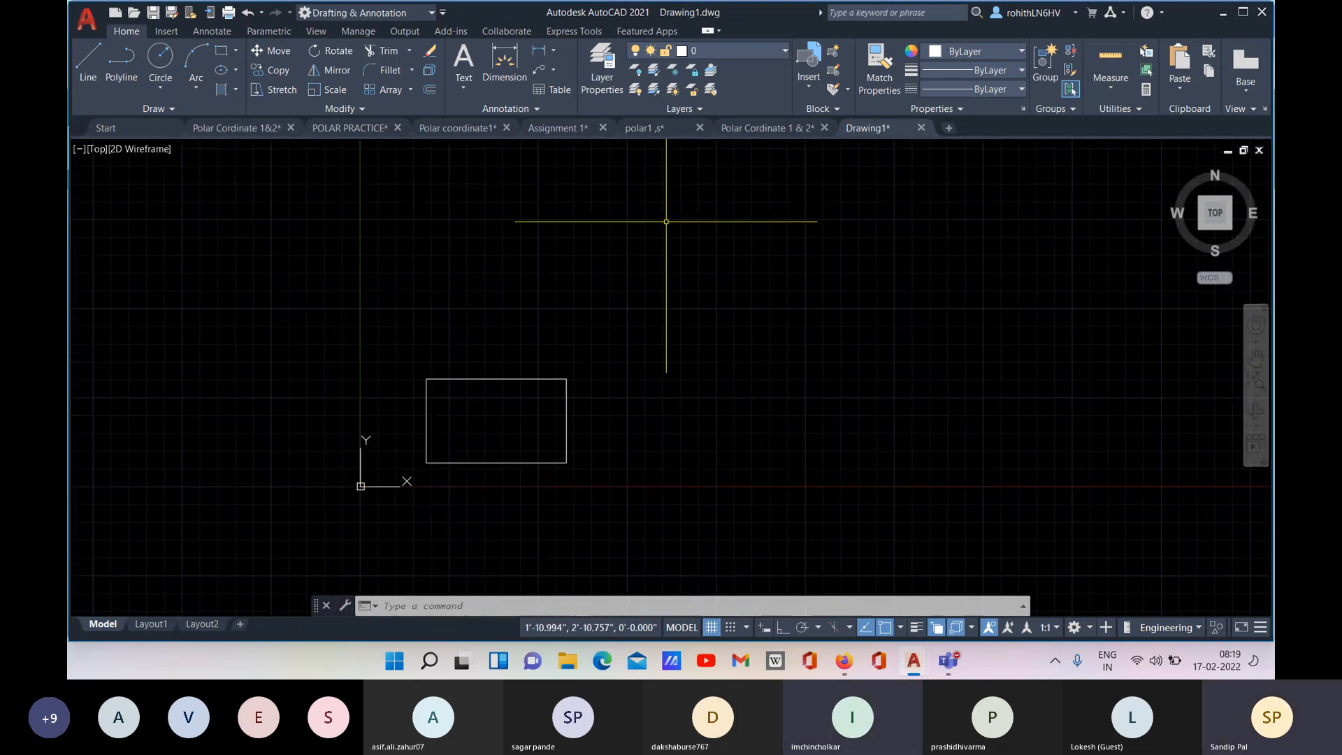
{"action": "left_click", "coordinate": [1109, 61]}
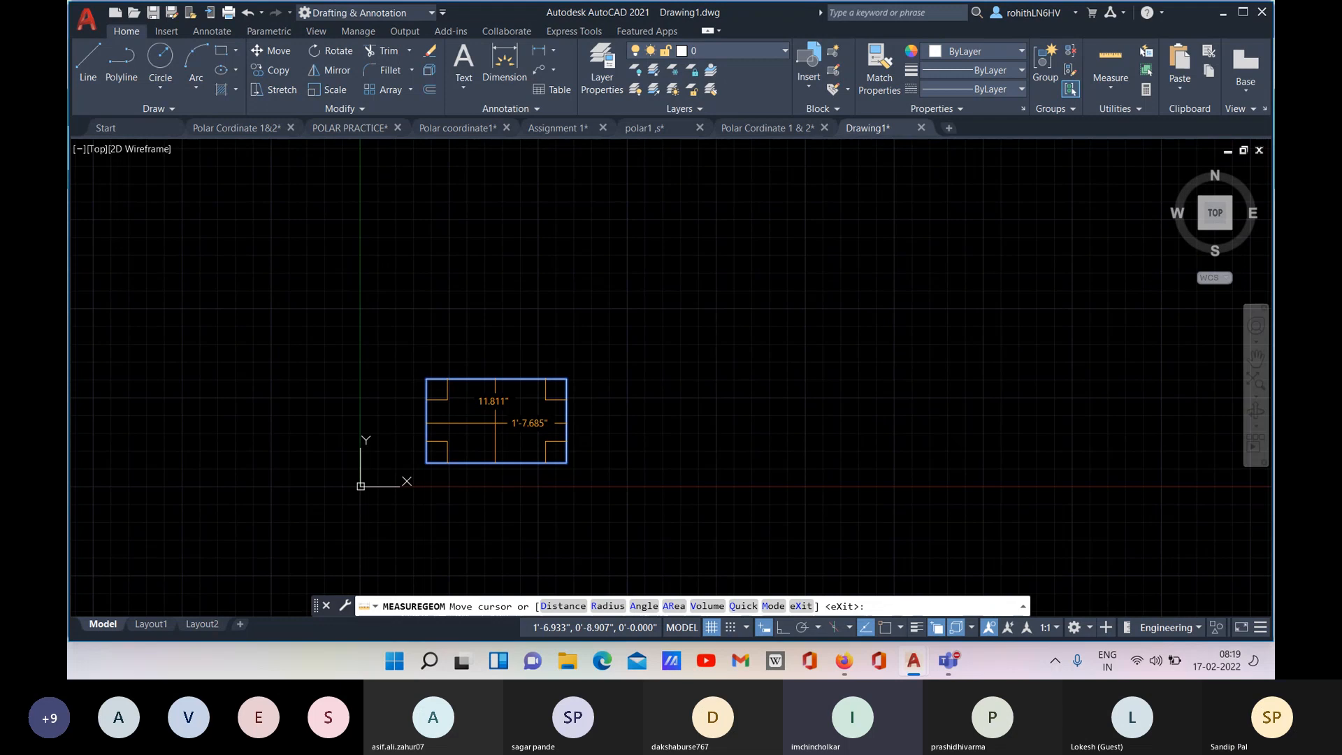
{"action": "scroll", "coordinate": [494, 425], "scroll_direction": "up", "scroll_amount": 2}
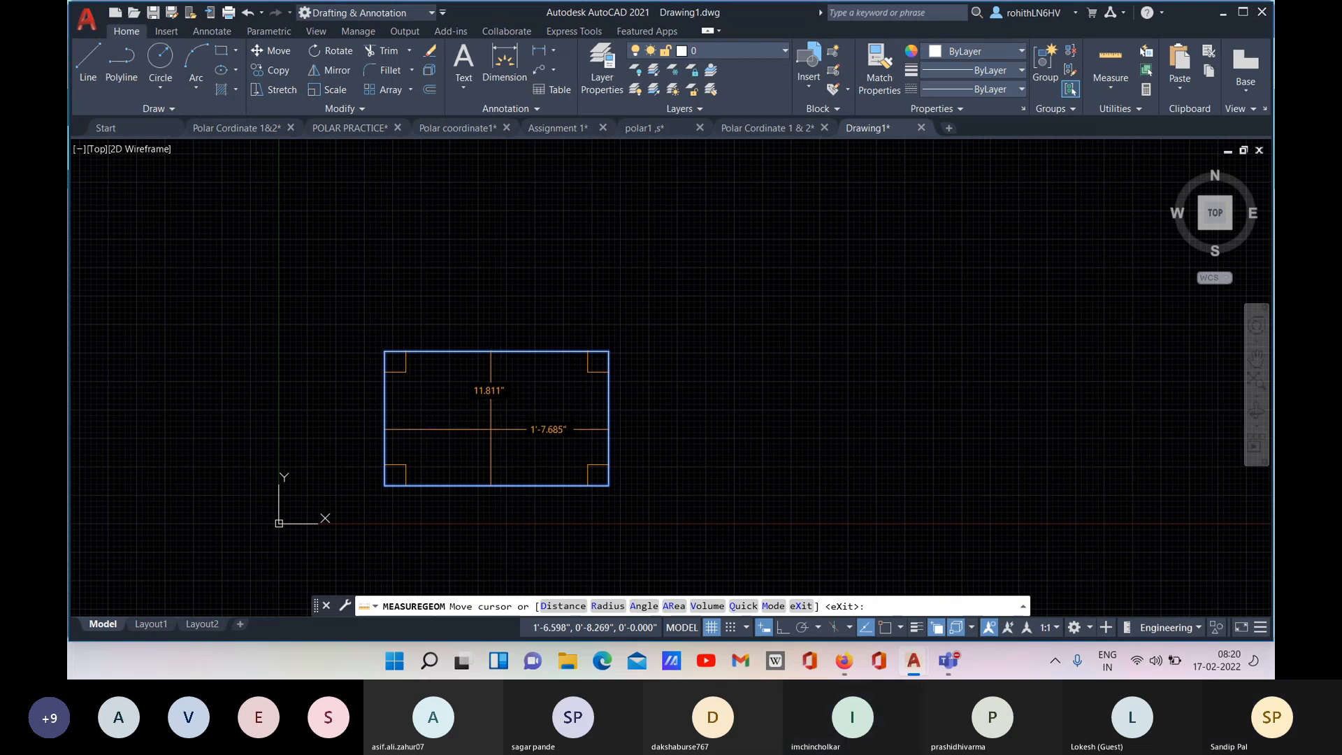
{"action": "key", "text": "Escape"}
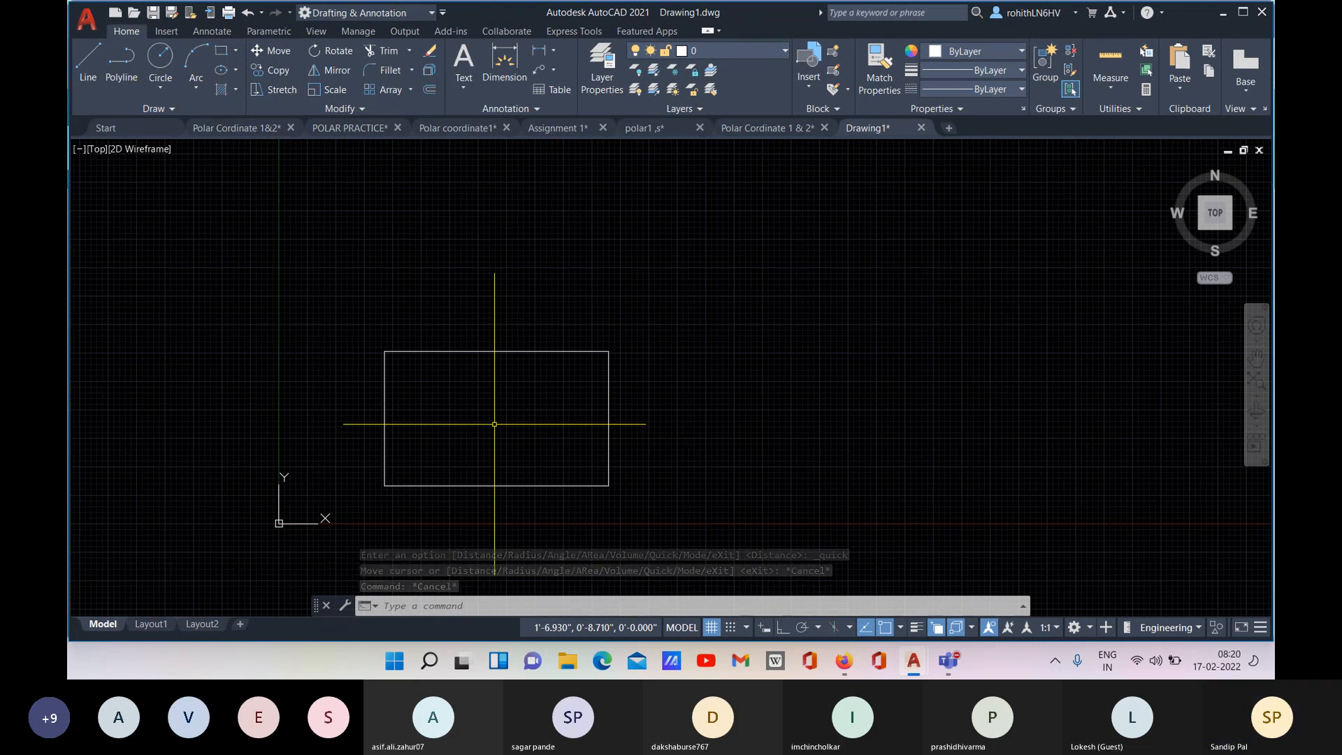
Switch to the Microsoft Teams meeting window and open its additional meeting actions.
{"action": "left_click", "coordinate": [1087, 557]}
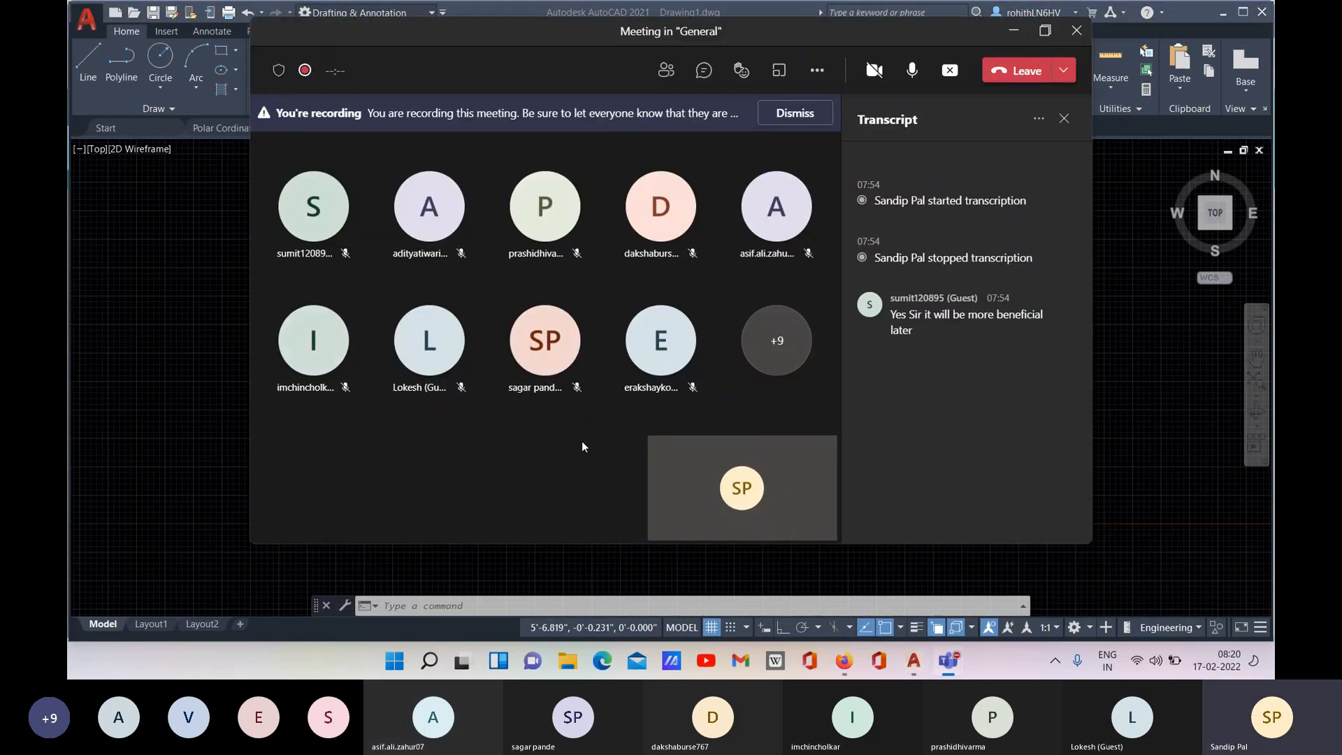
{"action": "left_click", "coordinate": [824, 70]}
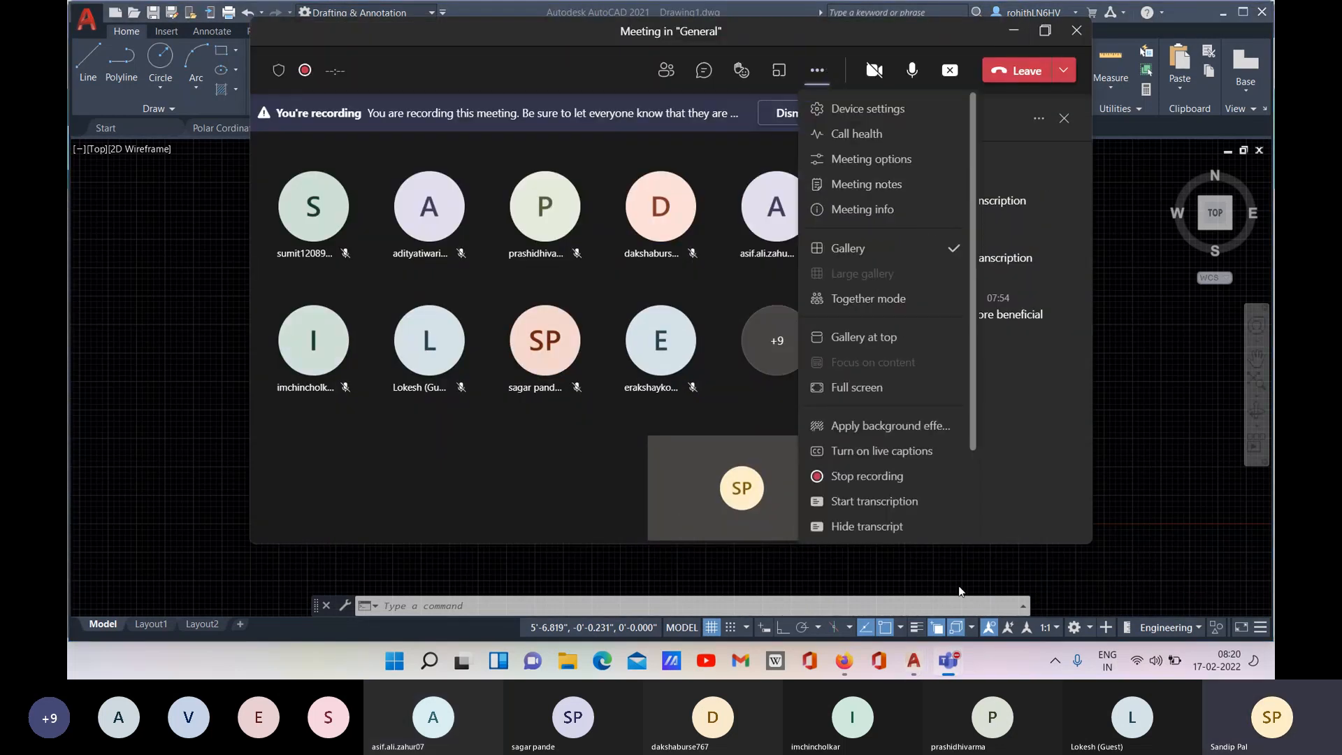